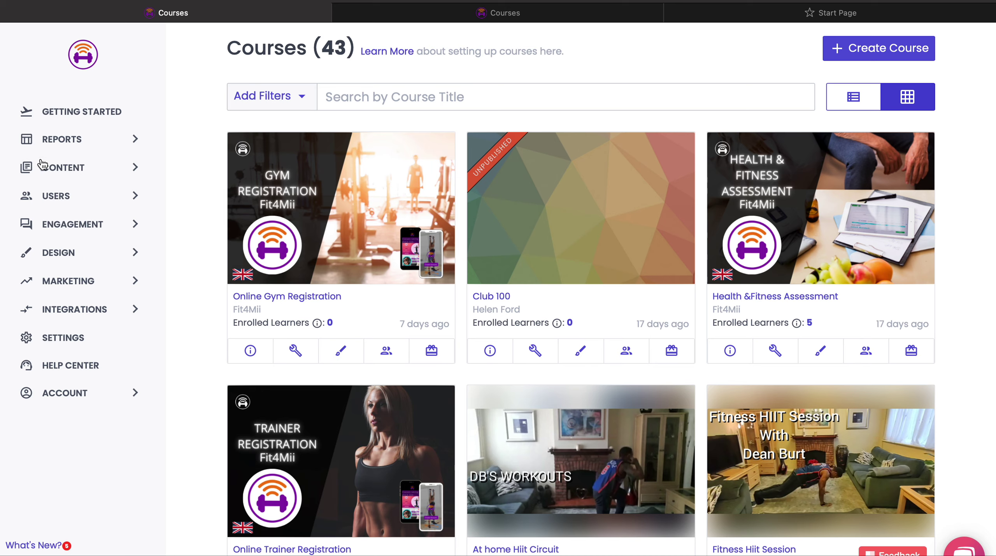
- Reveal the content options and look through the existing courses, examining their covers, titles, instructors and published status
{"action": "left_click", "coordinate": [69, 171]}
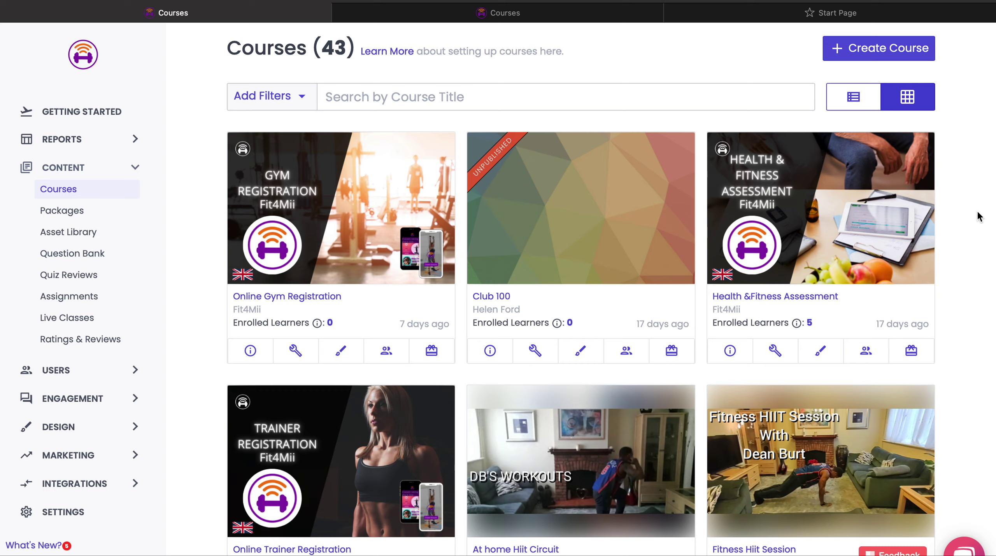
{"action": "scroll", "coordinate": [979, 216], "scroll_direction": "down", "scroll_amount": 5}
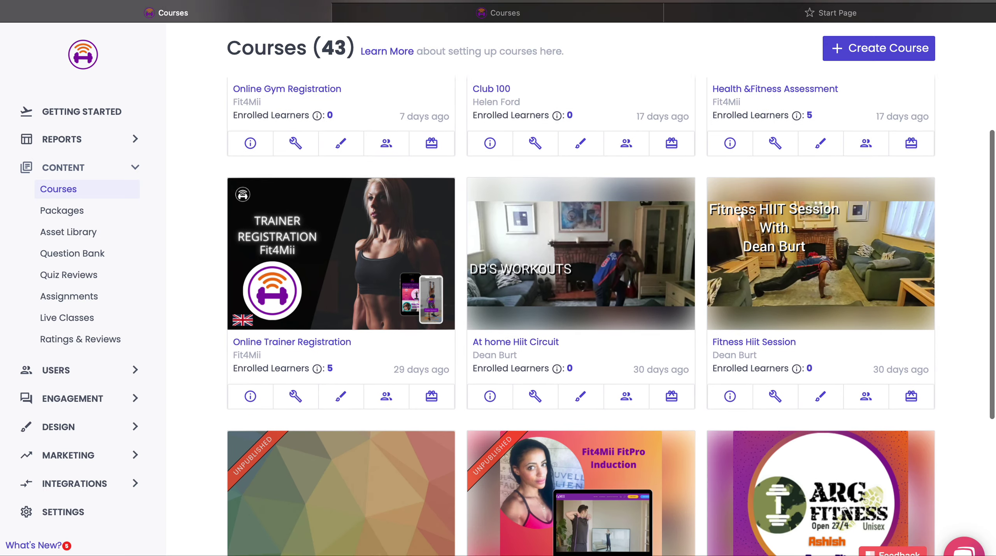
{"action": "scroll", "coordinate": [580, 311], "scroll_direction": "up", "scroll_amount": 7}
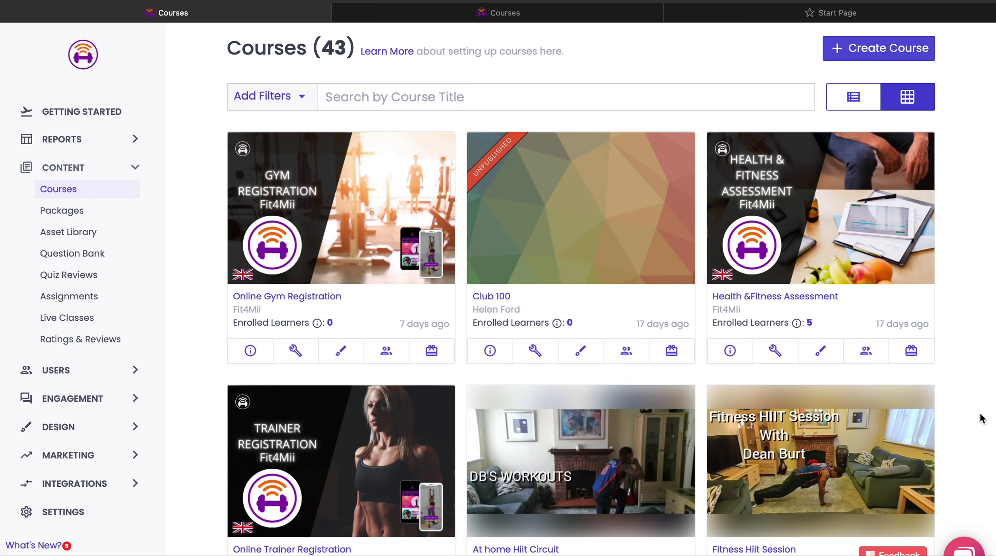
{"action": "scroll", "coordinate": [962, 421], "scroll_direction": "down", "scroll_amount": 5}
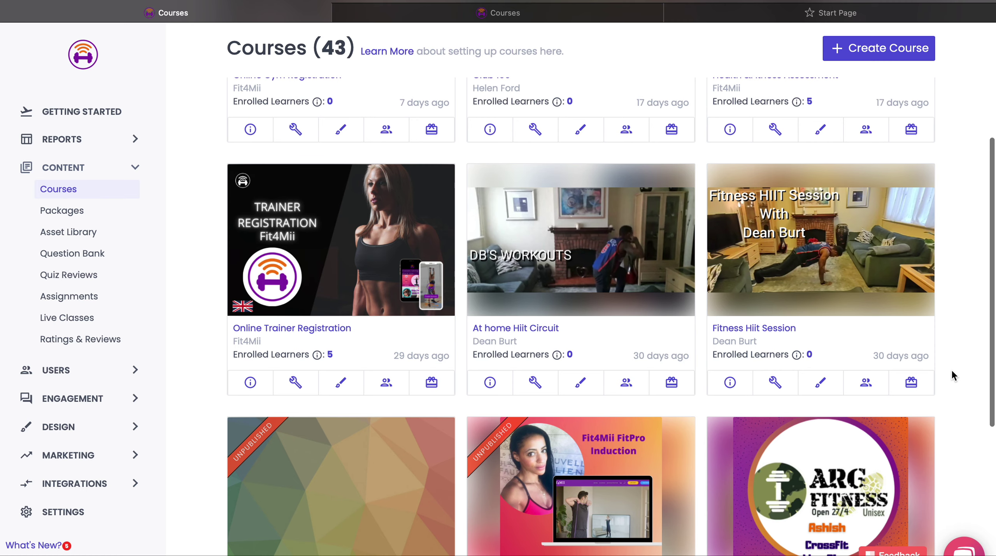
{"action": "scroll", "coordinate": [951, 369], "scroll_direction": "down", "scroll_amount": 1}
{"action": "scroll", "coordinate": [951, 369], "scroll_direction": "up", "scroll_amount": 4}
{"action": "scroll", "coordinate": [951, 369], "scroll_direction": "up", "scroll_amount": 3}
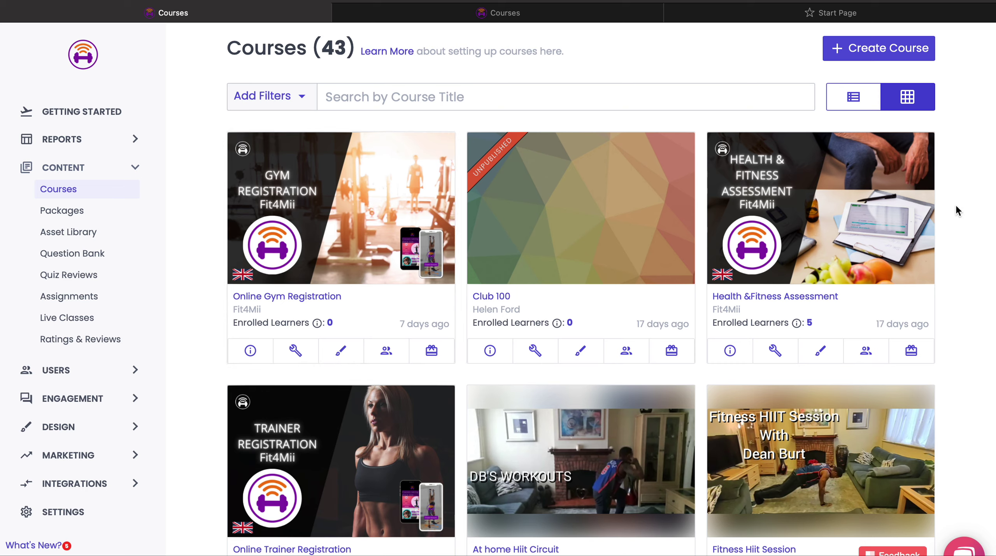
{"action": "scroll", "coordinate": [956, 205], "scroll_direction": "down", "scroll_amount": 5}
{"action": "scroll", "coordinate": [956, 204], "scroll_direction": "down", "scroll_amount": 5}
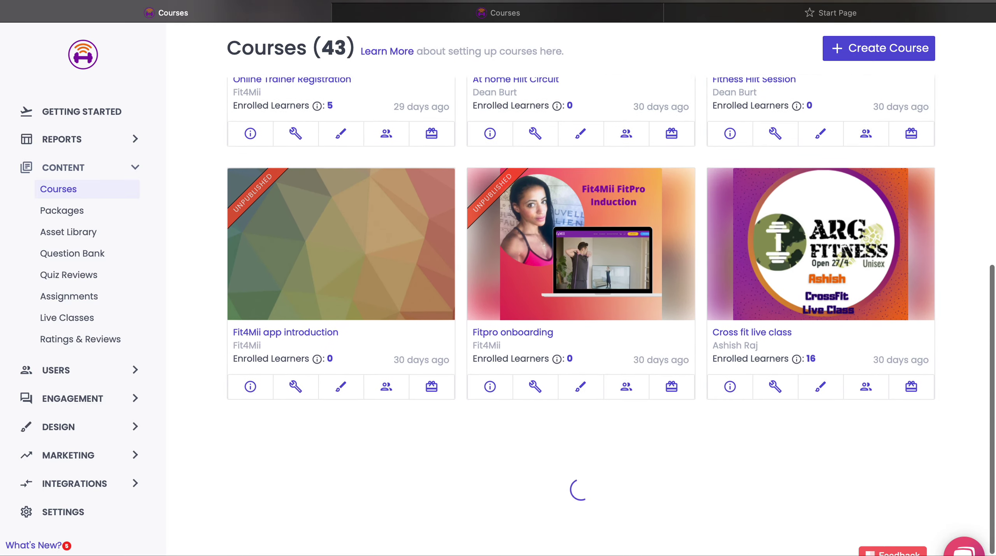
{"action": "scroll", "coordinate": [612, 317], "scroll_direction": "down", "scroll_amount": 4}
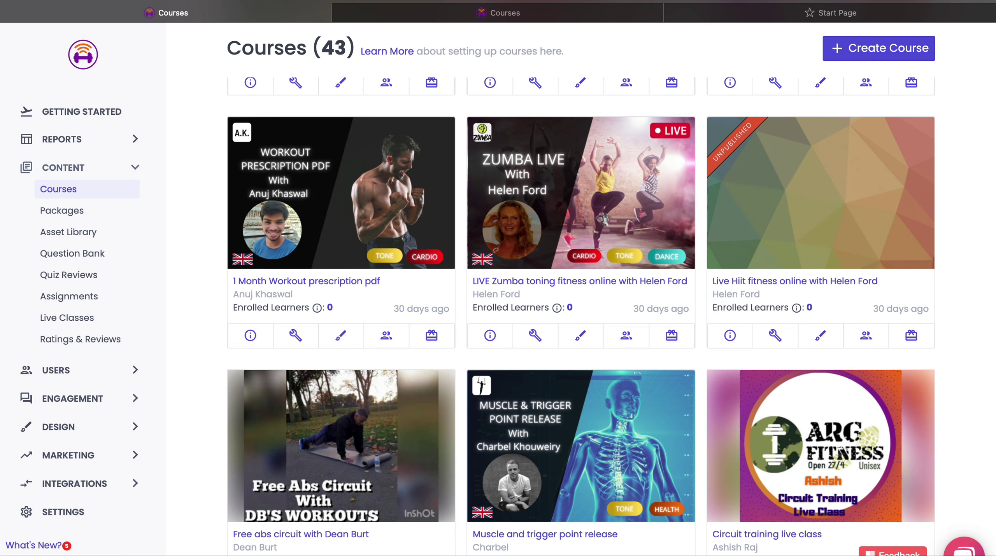
{"action": "scroll", "coordinate": [611, 317], "scroll_direction": "down", "scroll_amount": 2}
{"action": "scroll", "coordinate": [581, 296], "scroll_direction": "down", "scroll_amount": 1}
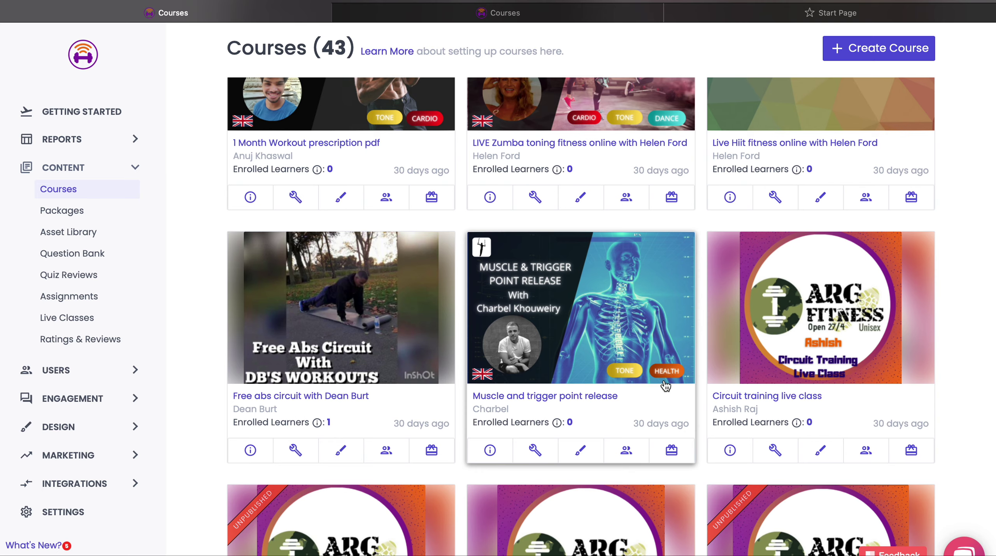
{"action": "scroll", "coordinate": [666, 386], "scroll_direction": "up", "scroll_amount": 3}
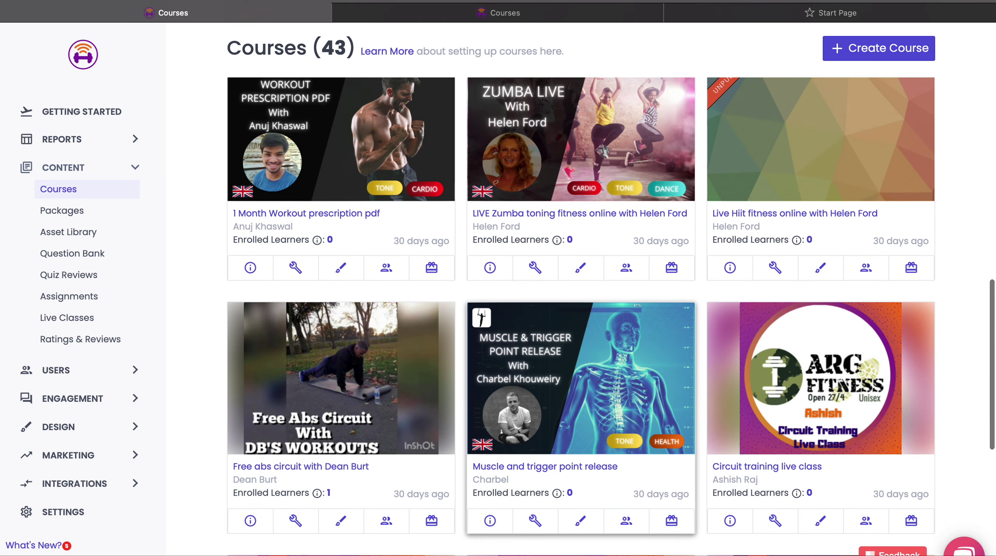
{"action": "scroll", "coordinate": [652, 368], "scroll_direction": "up", "scroll_amount": 1}
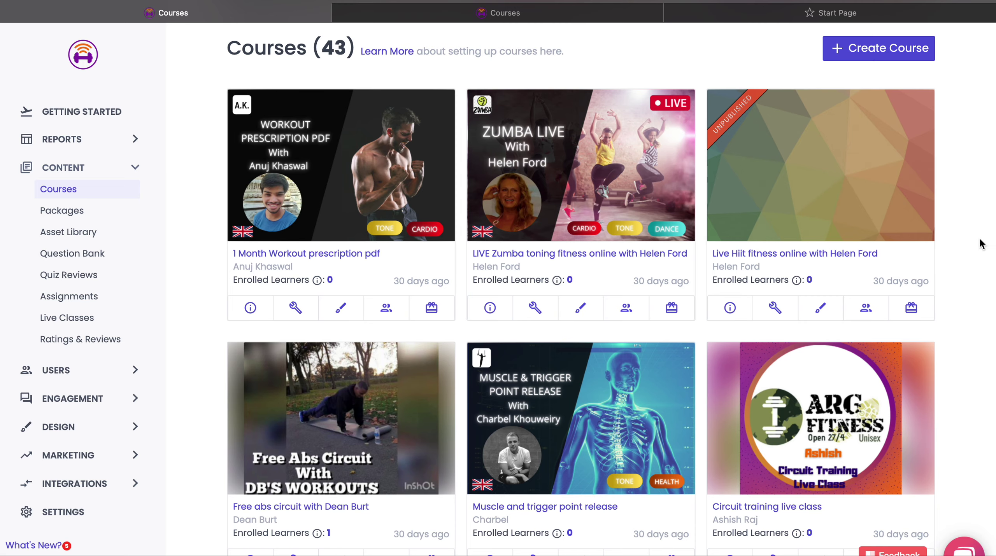
{"action": "scroll", "coordinate": [975, 244], "scroll_direction": "up", "scroll_amount": 1}
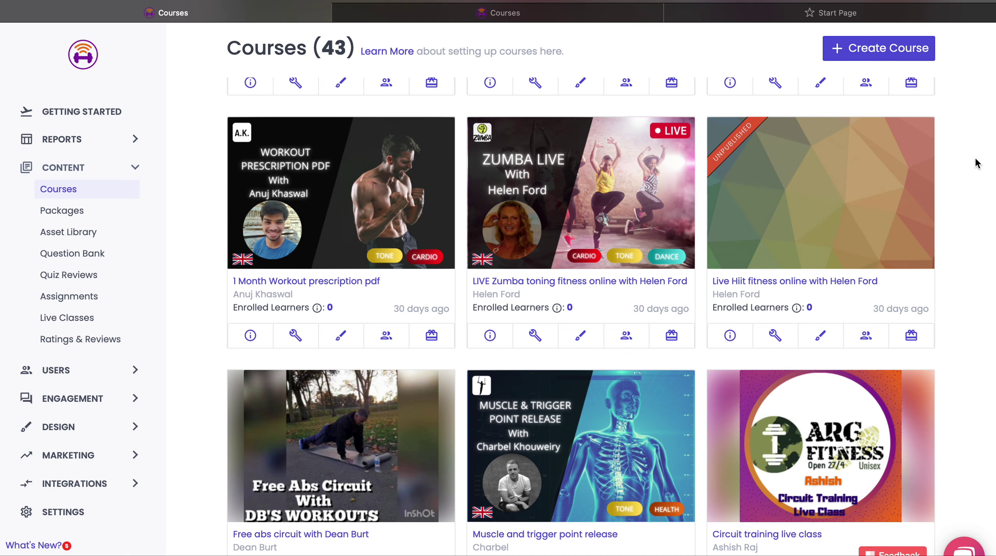
{"action": "scroll", "coordinate": [977, 163], "scroll_direction": "down", "scroll_amount": 1}
{"action": "scroll", "coordinate": [976, 163], "scroll_direction": "up", "scroll_amount": 5}
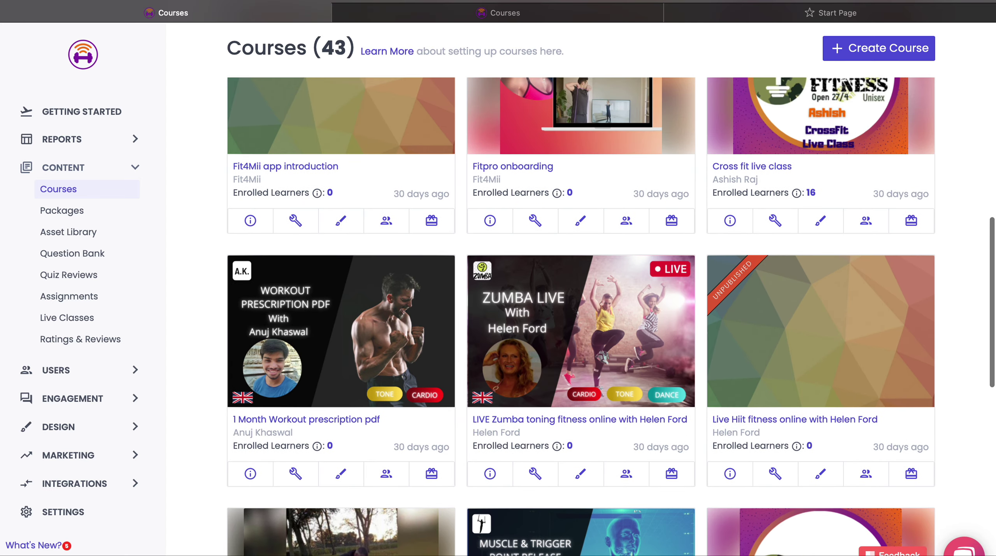
{"action": "scroll", "coordinate": [580, 289], "scroll_direction": "up", "scroll_amount": 1}
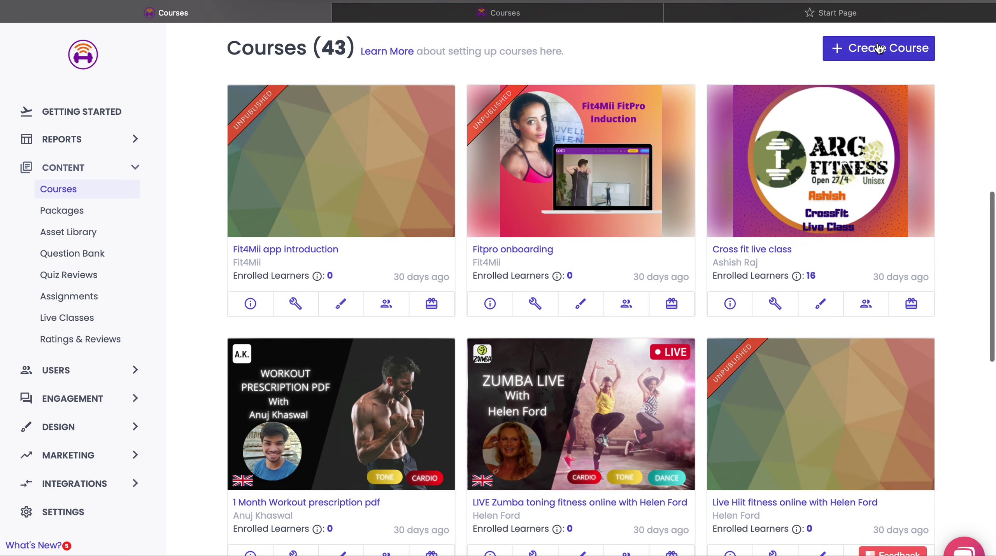
- Start a new course, try "Zumba" as its title, and clear the title again
{"action": "left_click", "coordinate": [848, 54]}
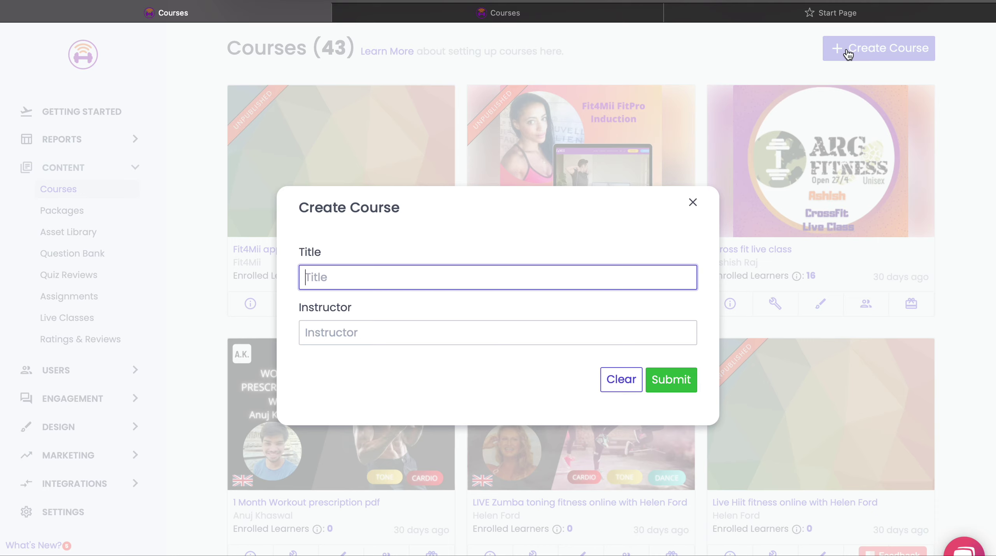
{"action": "mouse_move", "coordinate": [848, 0]}
{"action": "type", "text": "Zumba"}
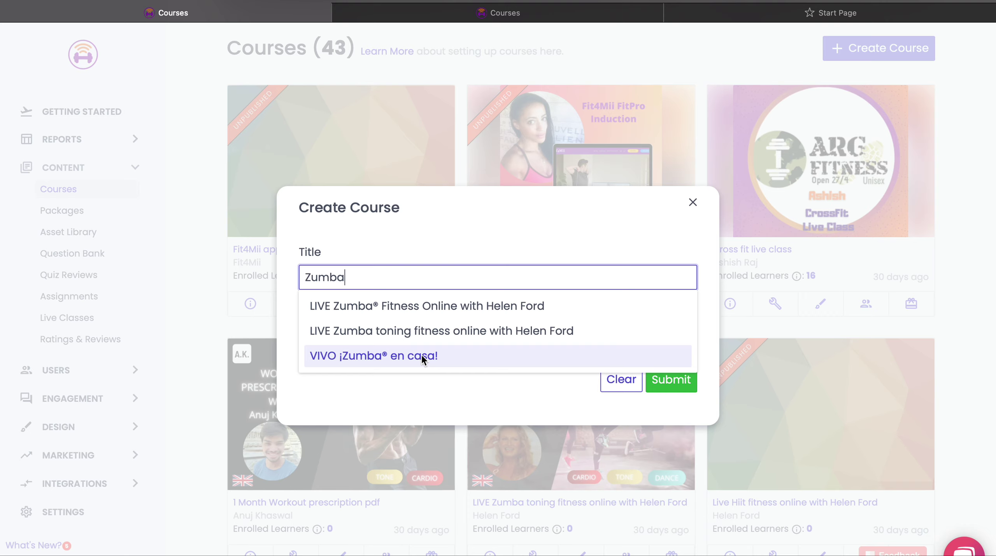
{"action": "key", "text": "BackSpace"}
{"action": "key", "text": "BackSpace"}
{"action": "key", "text": "BackSpace"}
{"action": "key", "text": "BackSpace"}
{"action": "key", "text": "BackSpace"}
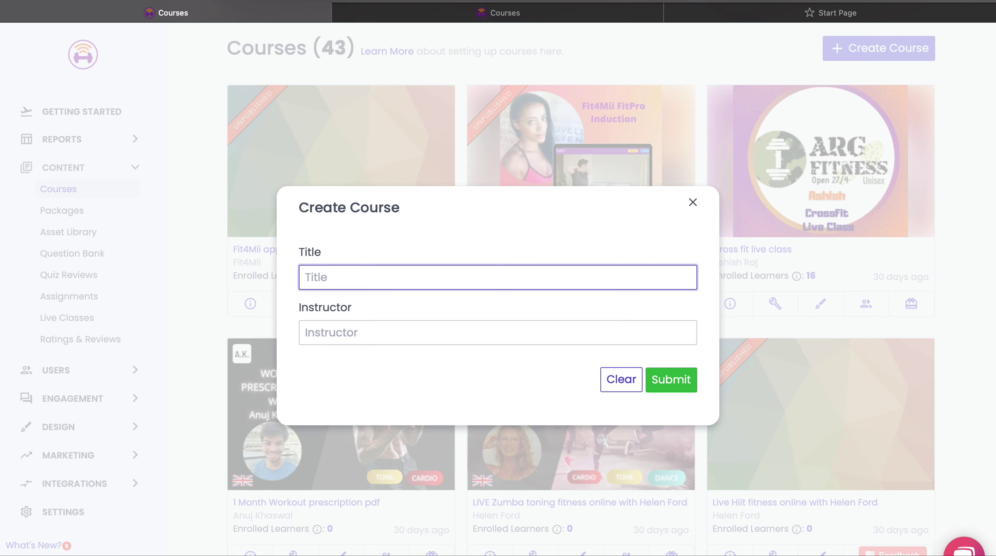
- Enter "Weight Loss Online Fitness Training" as the new course's title, with "Loss" and "Online" capitalised
{"action": "type", "text": "Weightl"}
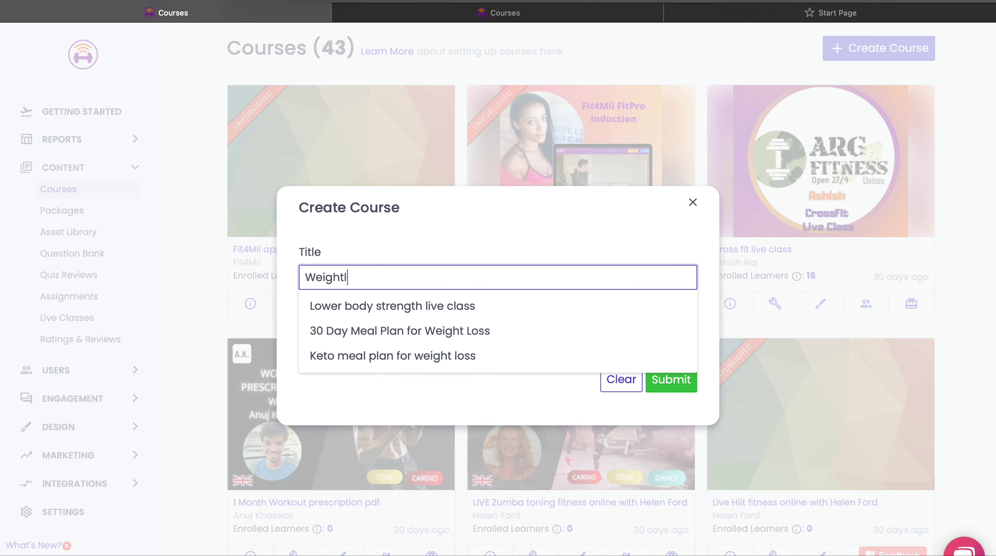
{"action": "key", "text": "BackSpace"}
{"action": "key", "text": "BackSpace"}
{"action": "type", "text": "loss online Fitness "}
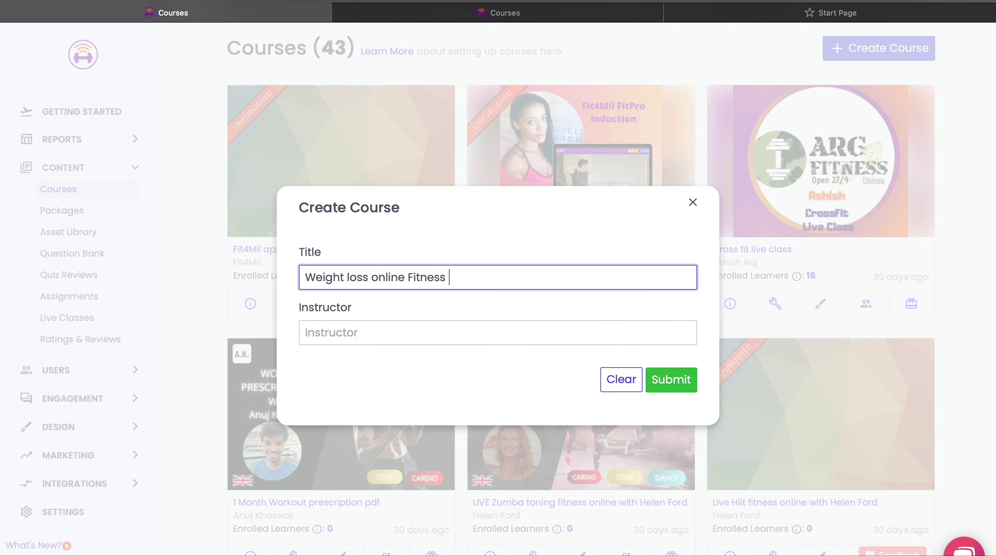
{"action": "type", "text": "Training"}
{"action": "left_click", "coordinate": [373, 282]}
{"action": "key", "text": "Delete"}
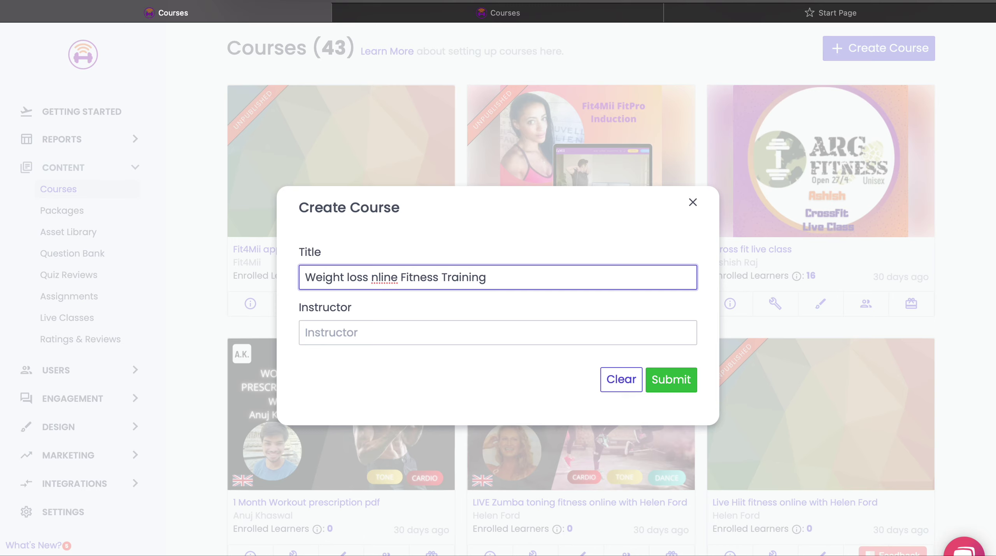
{"action": "type", "text": "O"}
{"action": "left_click", "coordinate": [348, 278]}
{"action": "key", "text": "Delete"}
{"action": "type", "text": "L"}
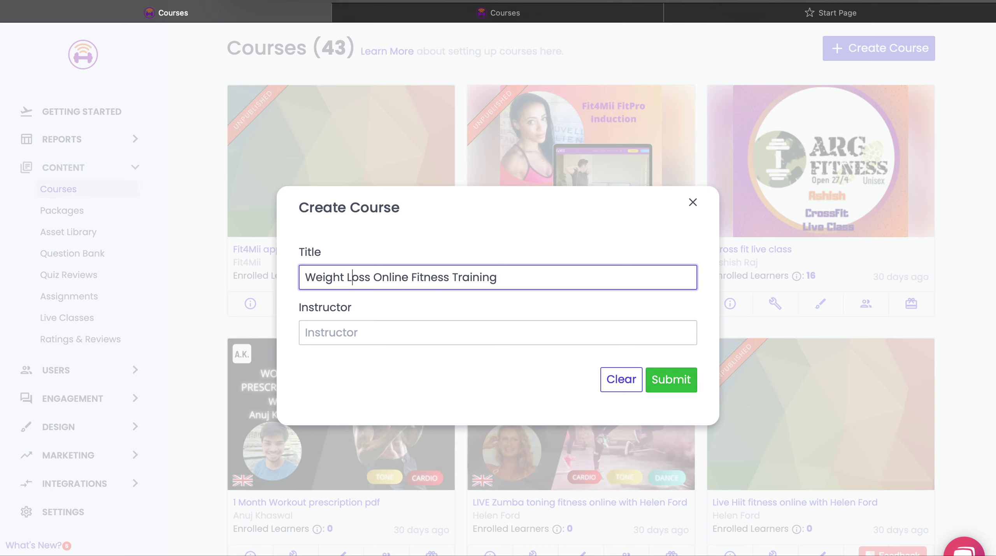
- Assign the existing instructor by full name from the matching suggestions and submit the new course
{"action": "left_click", "coordinate": [347, 332]}
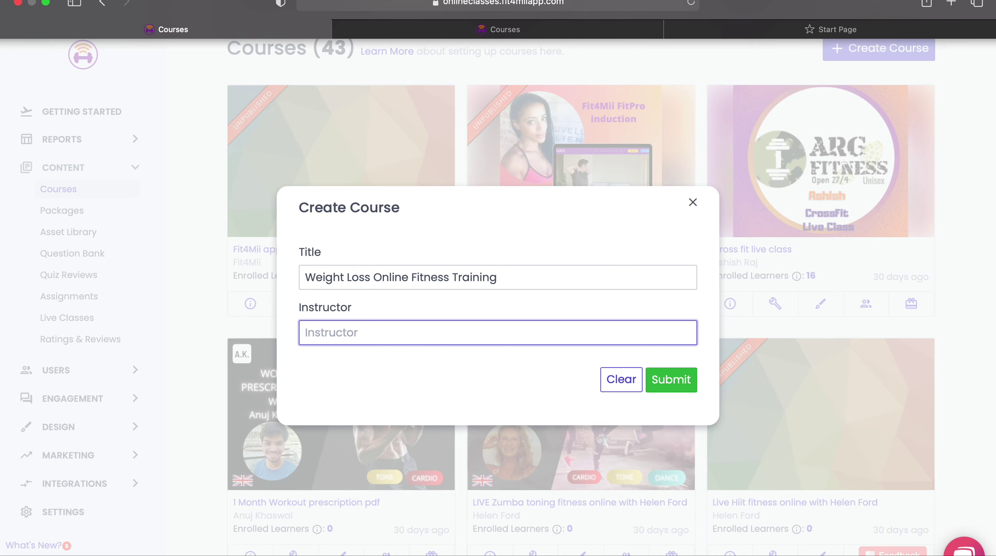
{"action": "type", "text": "Anuj"}
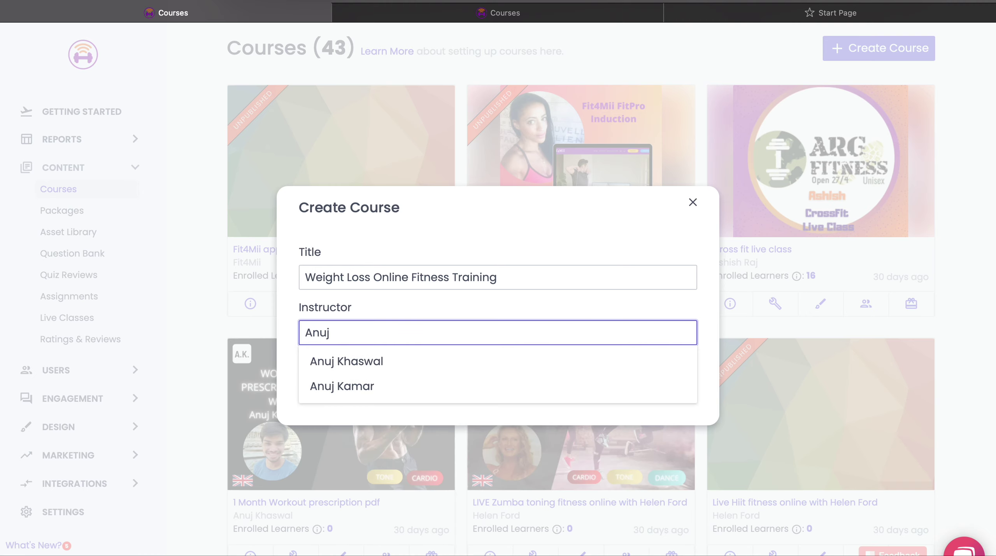
{"action": "left_click", "coordinate": [386, 361]}
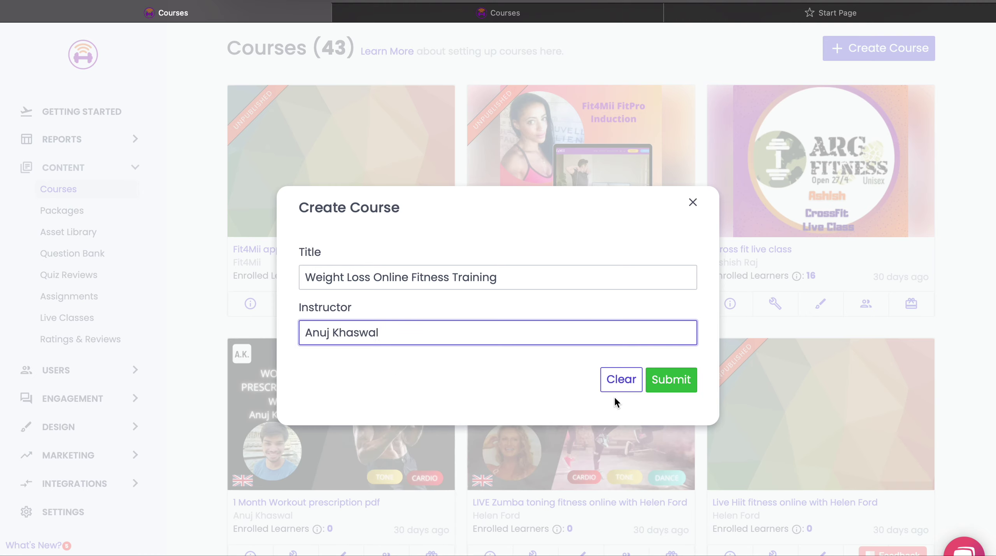
{"action": "left_click", "coordinate": [663, 385]}
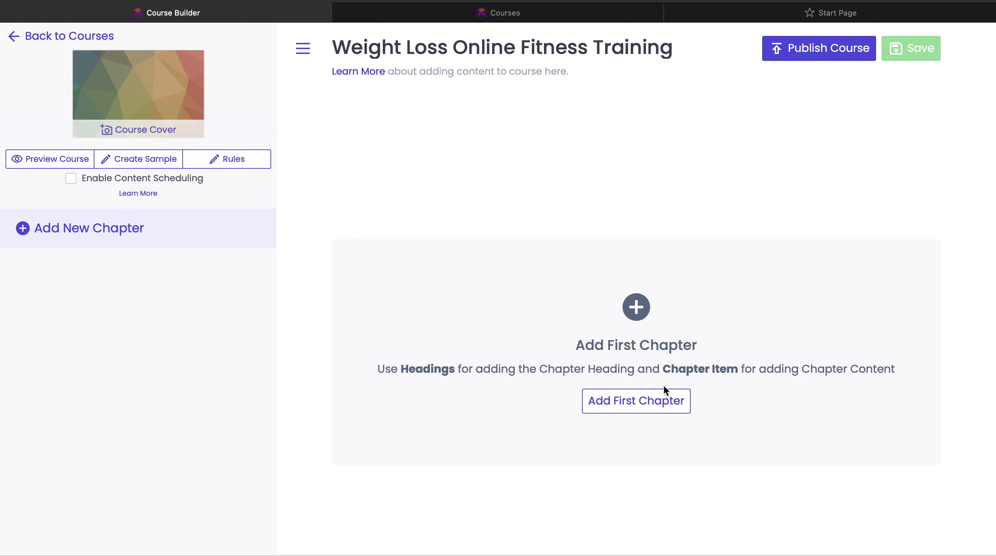
{"action": "left_click", "coordinate": [136, 130]}
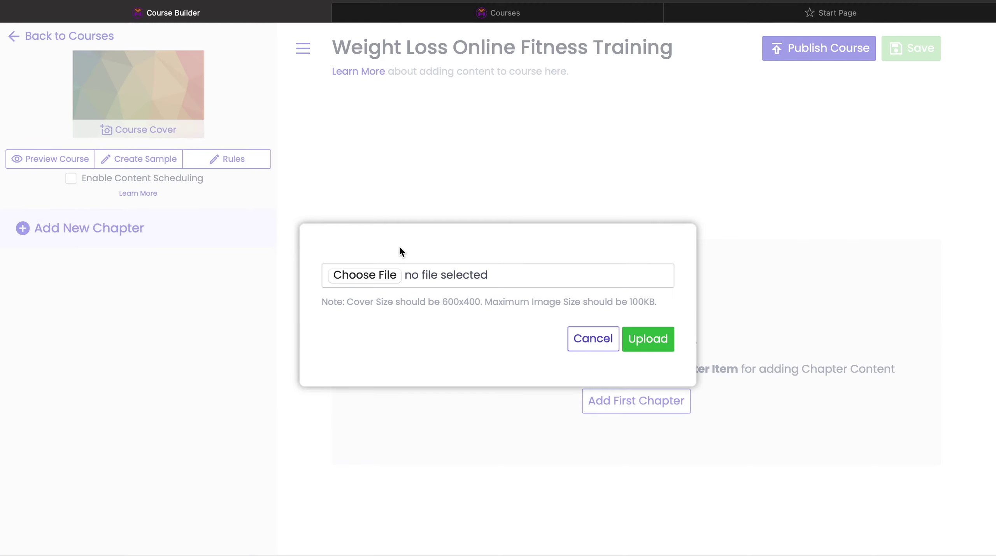
{"action": "left_click", "coordinate": [369, 274]}
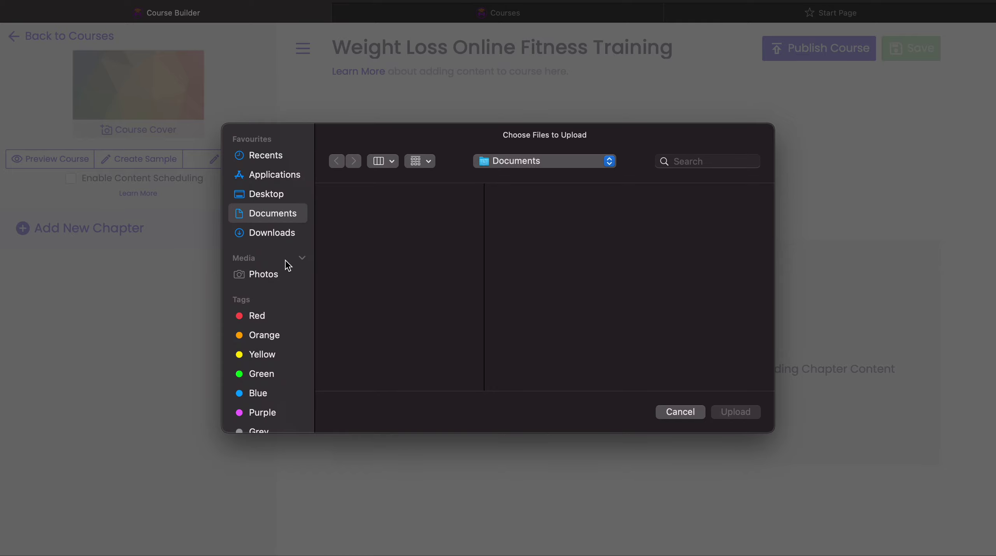
{"action": "left_click", "coordinate": [281, 280]}
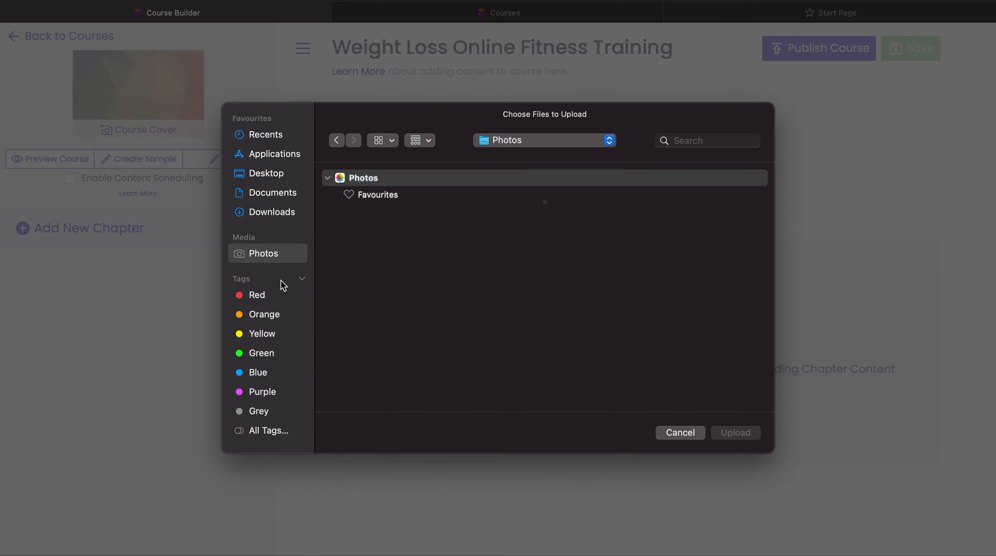
{"action": "left_click", "coordinate": [387, 179]}
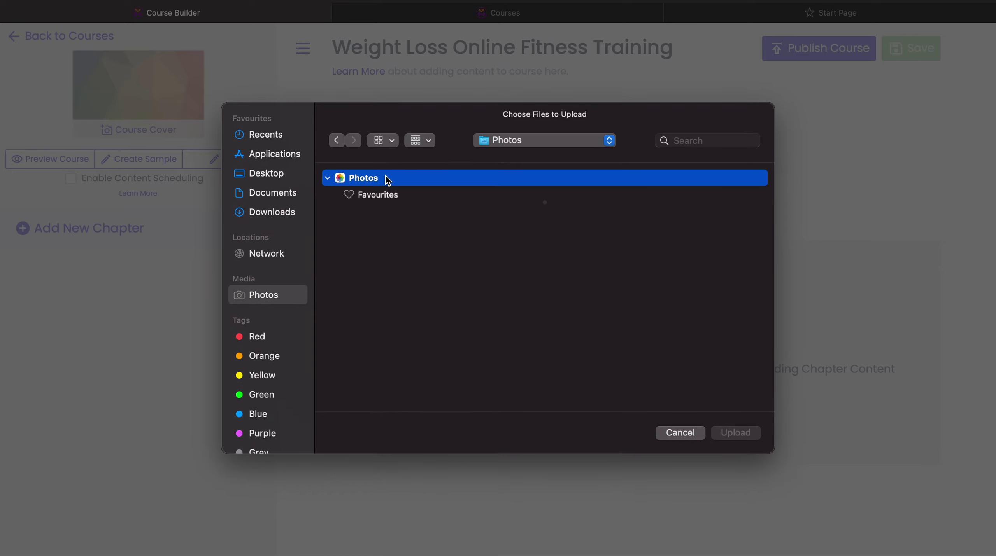
{"action": "left_click", "coordinate": [680, 434]}
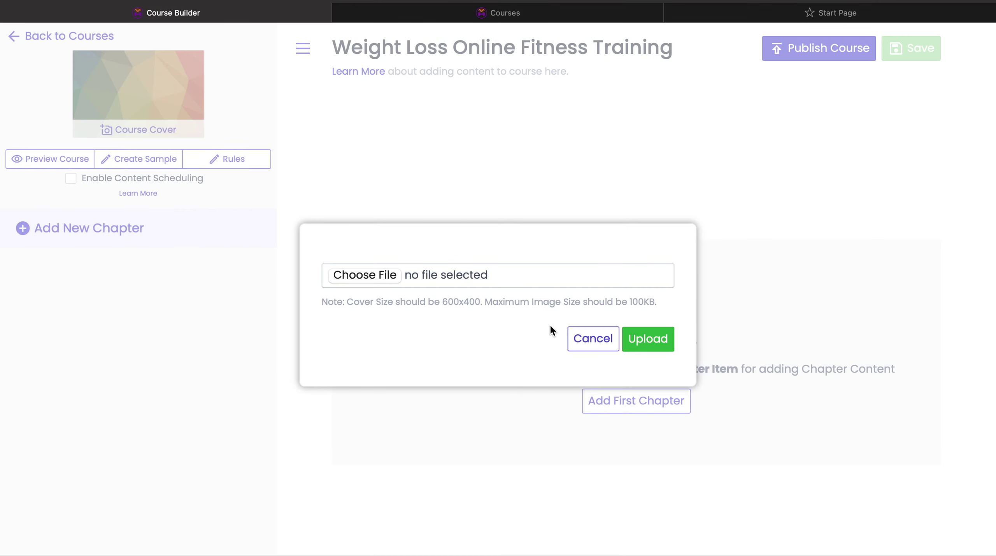
{"action": "left_click", "coordinate": [608, 344]}
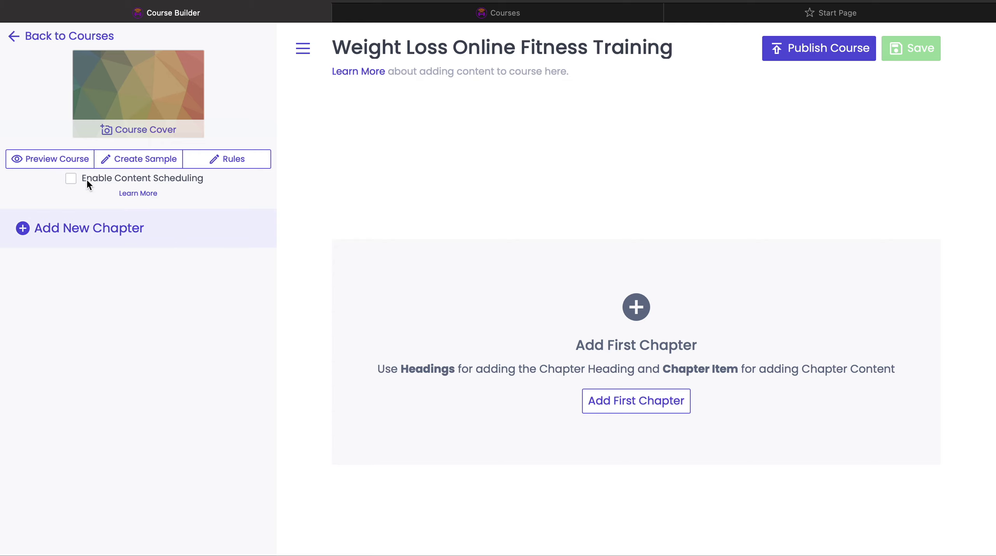
{"action": "left_click", "coordinate": [304, 54]}
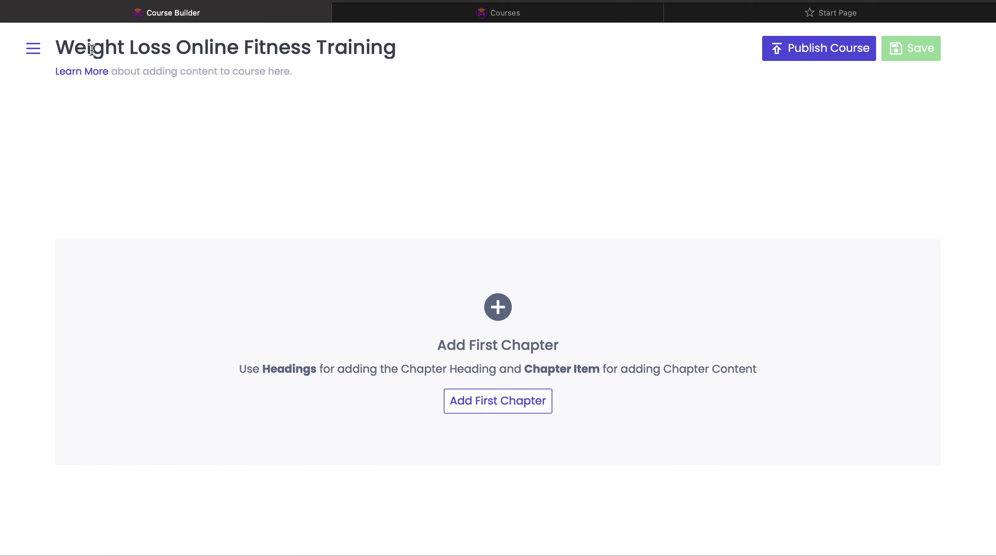
{"action": "left_click", "coordinate": [35, 49]}
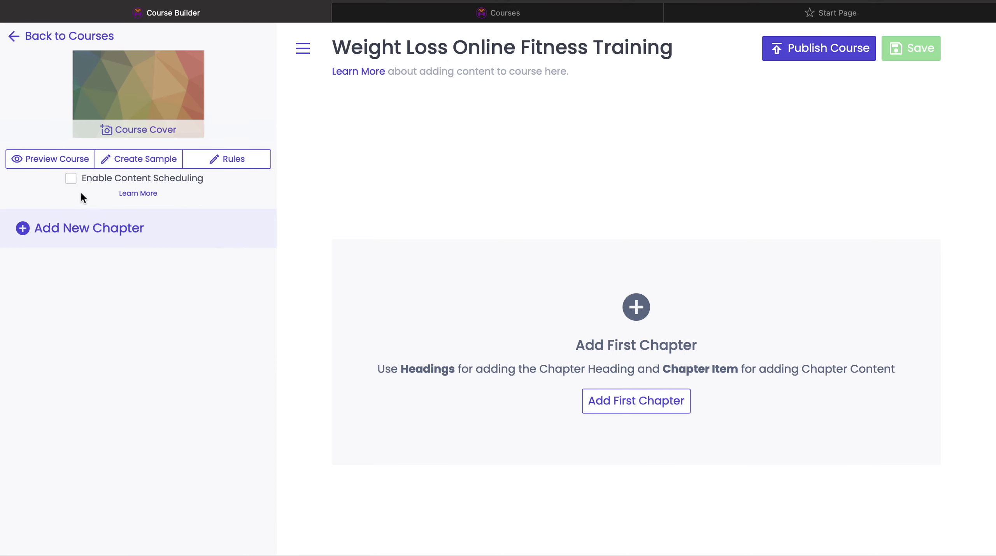
- Return to the course list and open the landing page editor of the Weight Loss Online Fitness Training course through its information page
{"action": "left_click", "coordinate": [18, 42]}
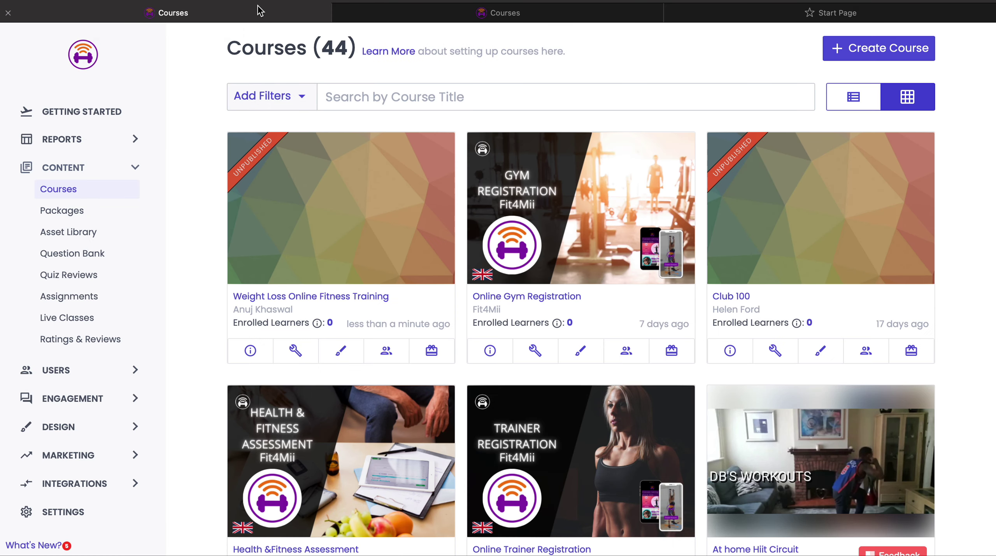
{"action": "left_click", "coordinate": [363, 269]}
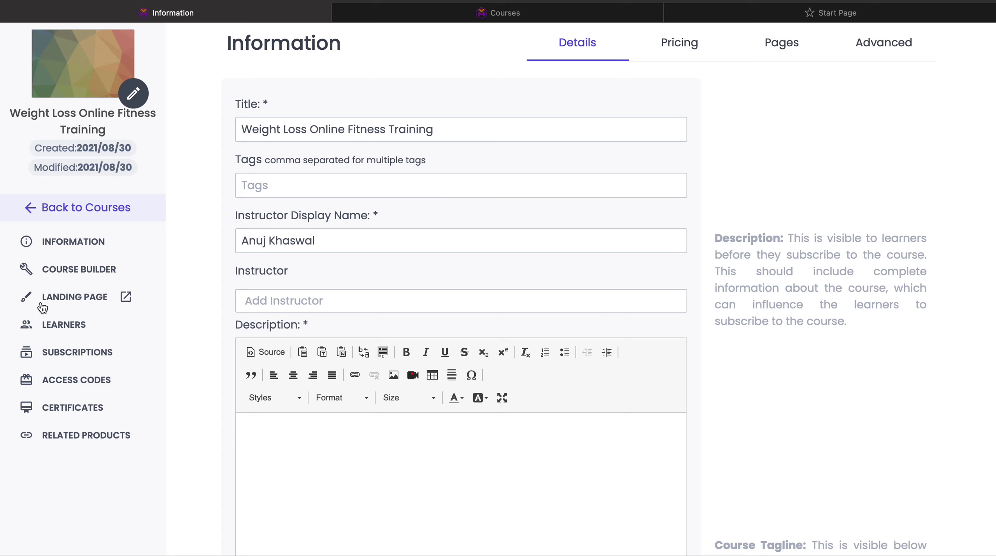
{"action": "left_click", "coordinate": [99, 298]}
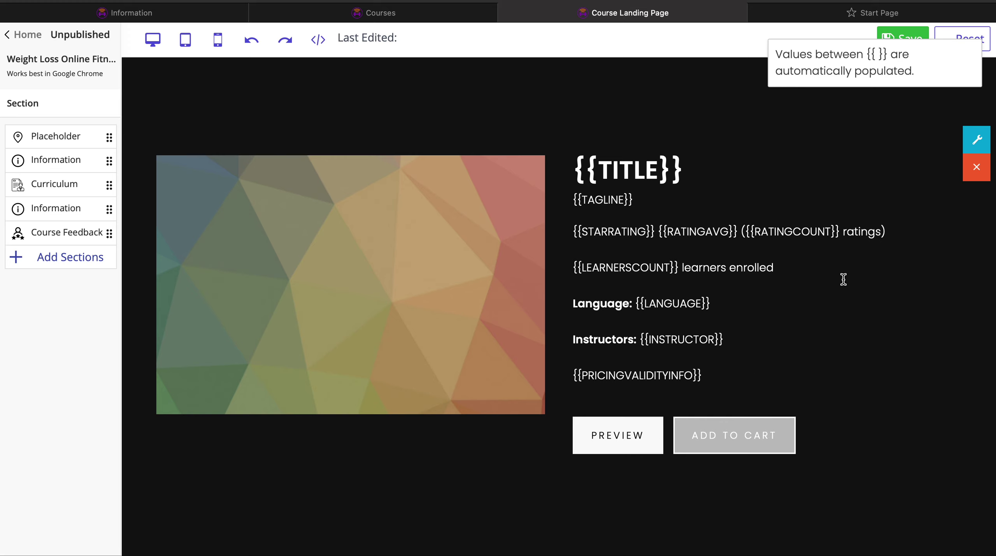
- Close the course list page and open the Pages settings in the Weight Loss Online Fitness Training course's information
{"action": "left_click", "coordinate": [621, 164]}
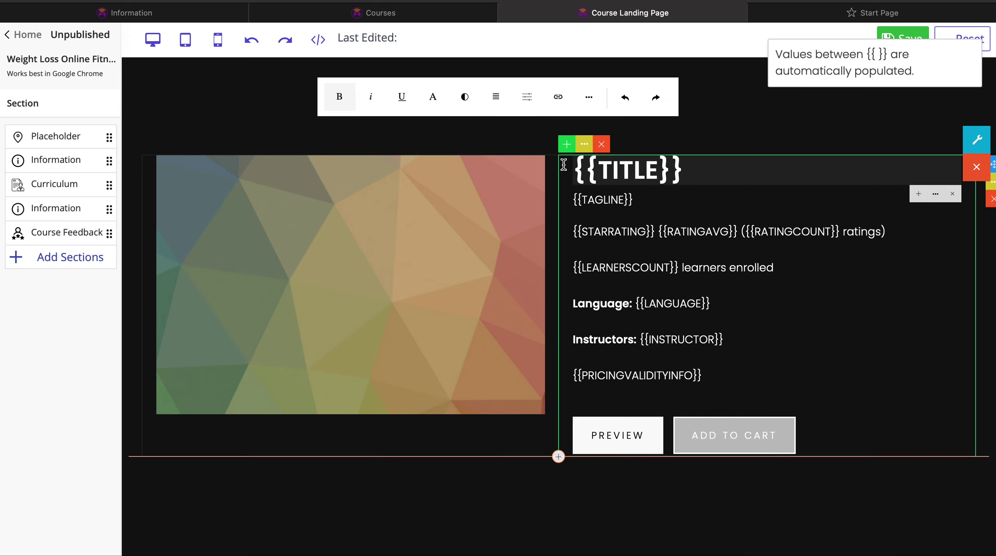
{"action": "left_click", "coordinate": [405, 11]}
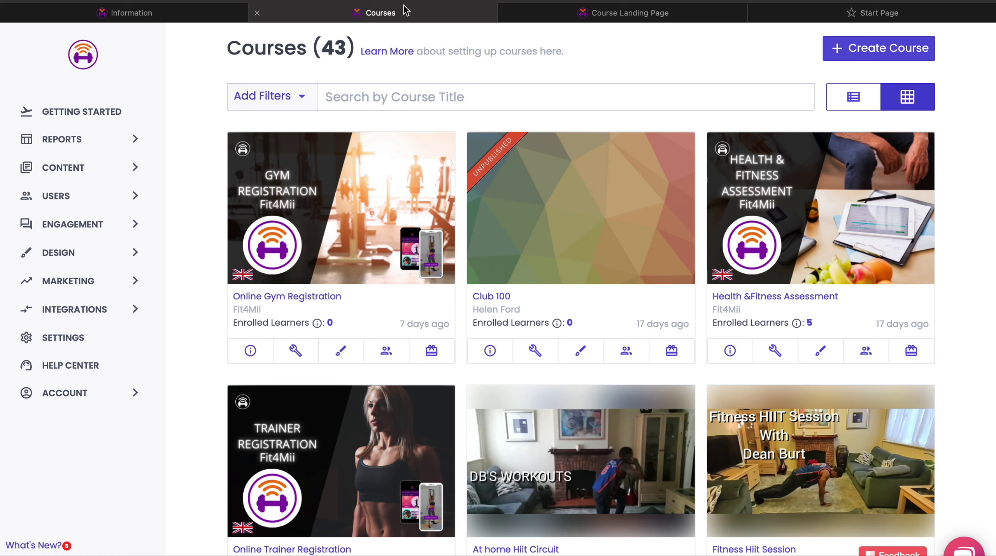
{"action": "left_click", "coordinate": [258, 13]}
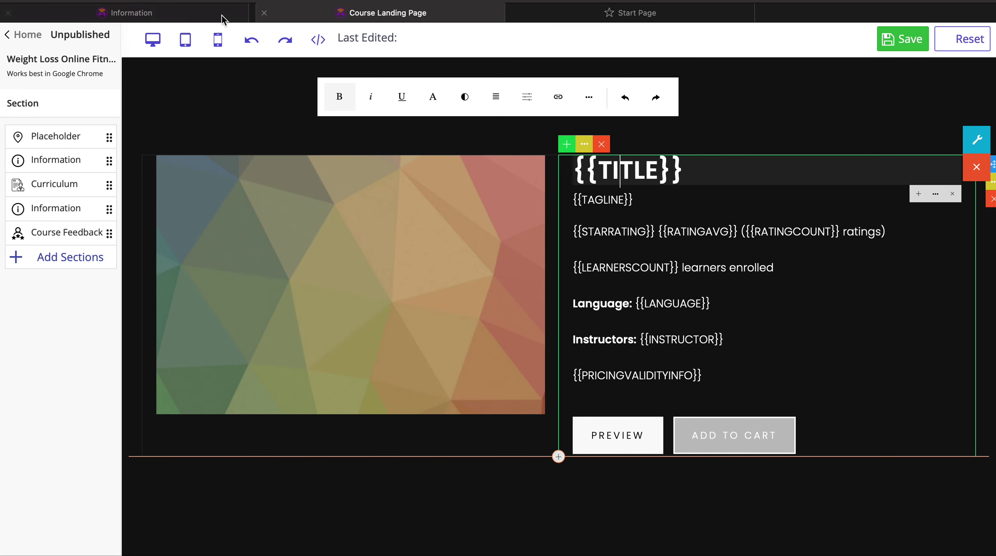
{"action": "left_click", "coordinate": [197, 19]}
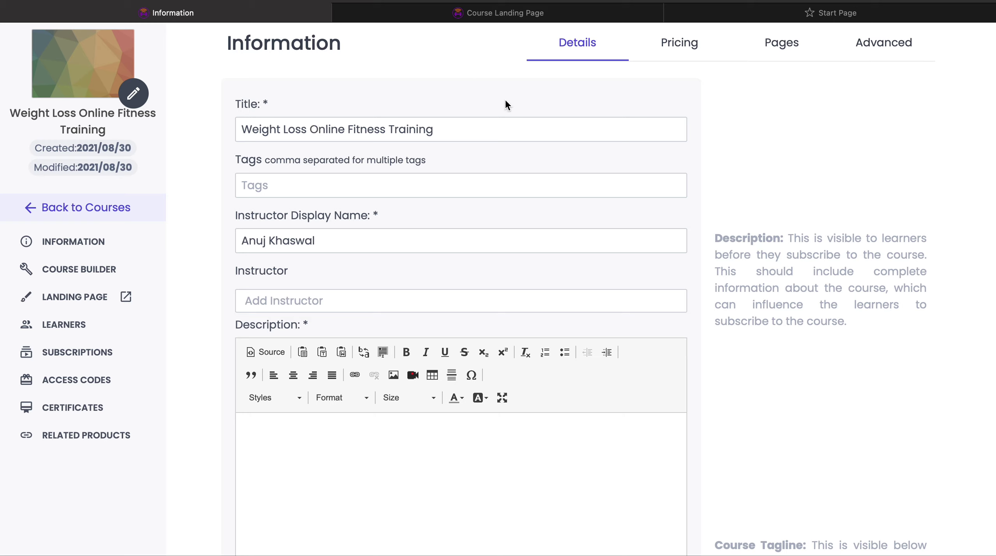
{"action": "left_click", "coordinate": [784, 51]}
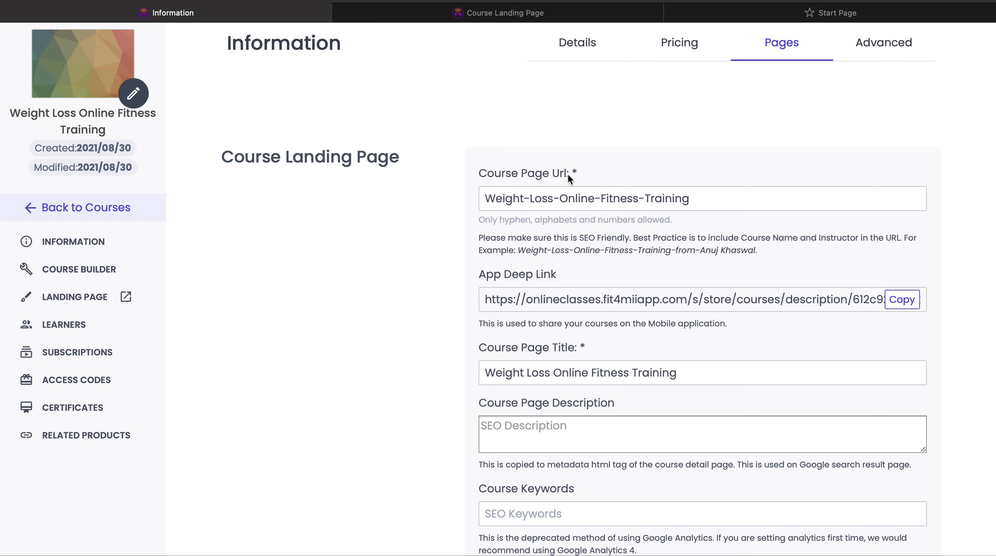
- Examine the course landing page settings, from the page URL and app deep link through the SEO fields to the custom scripts
{"action": "left_click", "coordinate": [553, 11]}
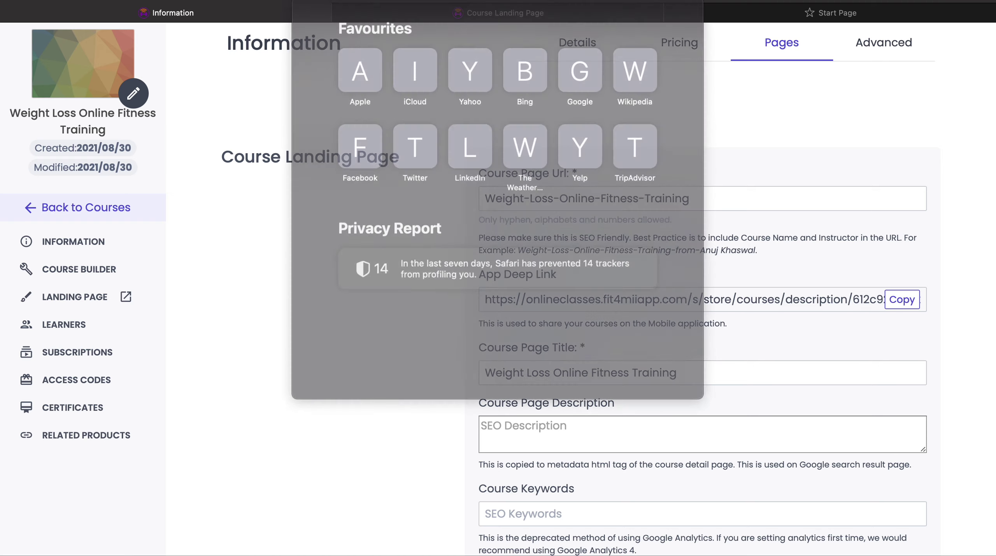
{"action": "left_click", "coordinate": [737, 127]}
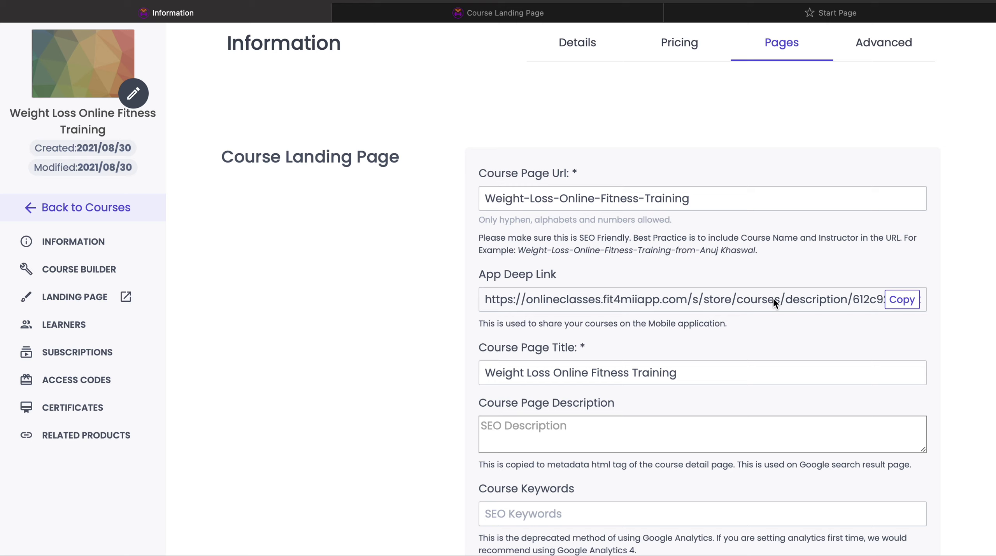
{"action": "left_click", "coordinate": [839, 299]}
{"action": "left_click_drag", "start_coordinate": [836, 298], "coordinate": [903, 305]}
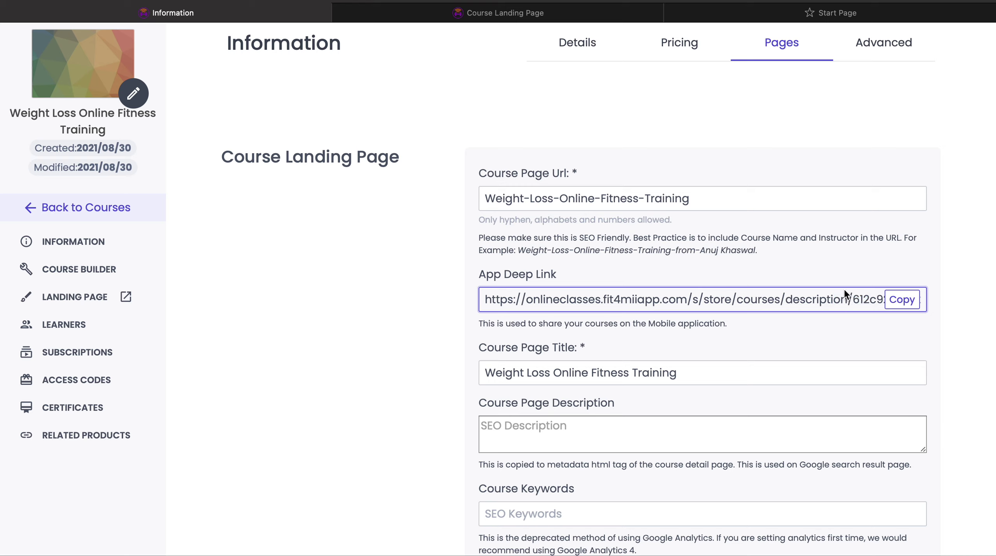
{"action": "left_click", "coordinate": [967, 329]}
{"action": "scroll", "coordinate": [967, 329], "scroll_direction": "down", "scroll_amount": 2}
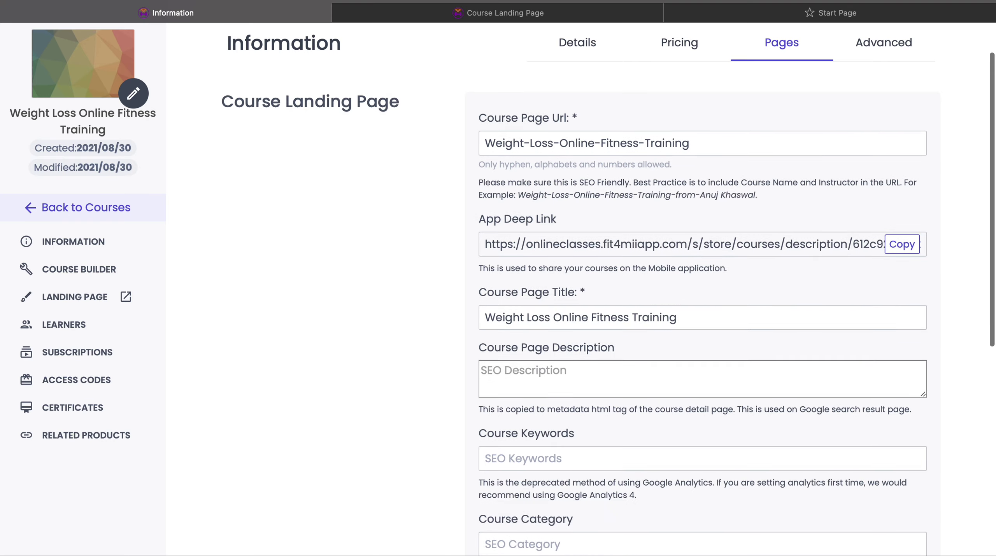
{"action": "scroll", "coordinate": [967, 330], "scroll_direction": "down", "scroll_amount": 2}
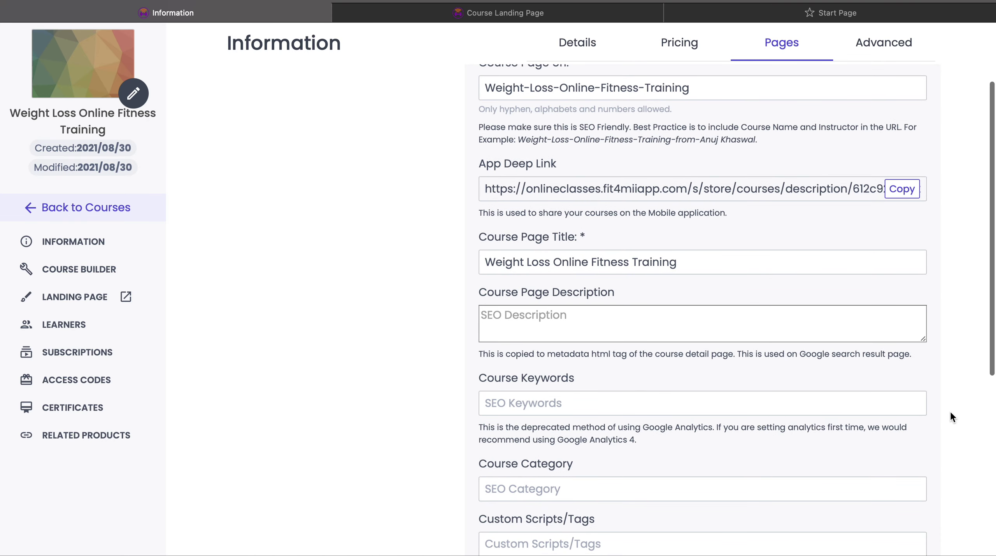
{"action": "scroll", "coordinate": [994, 339], "scroll_direction": "down", "scroll_amount": 3}
{"action": "scroll", "coordinate": [993, 368], "scroll_direction": "up", "scroll_amount": 2}
{"action": "scroll", "coordinate": [993, 368], "scroll_direction": "down", "scroll_amount": 1}
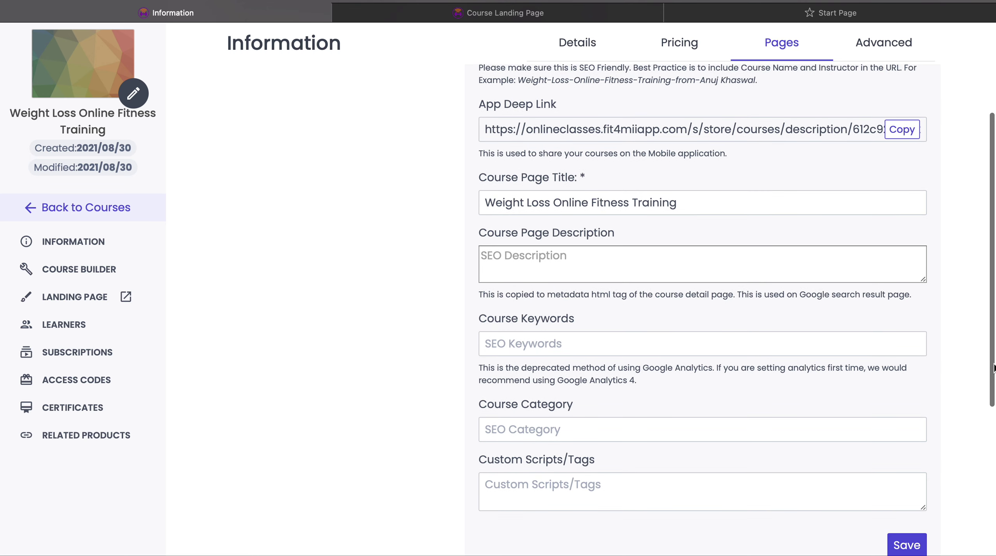
{"action": "scroll", "coordinate": [994, 368], "scroll_direction": "up", "scroll_amount": 3}
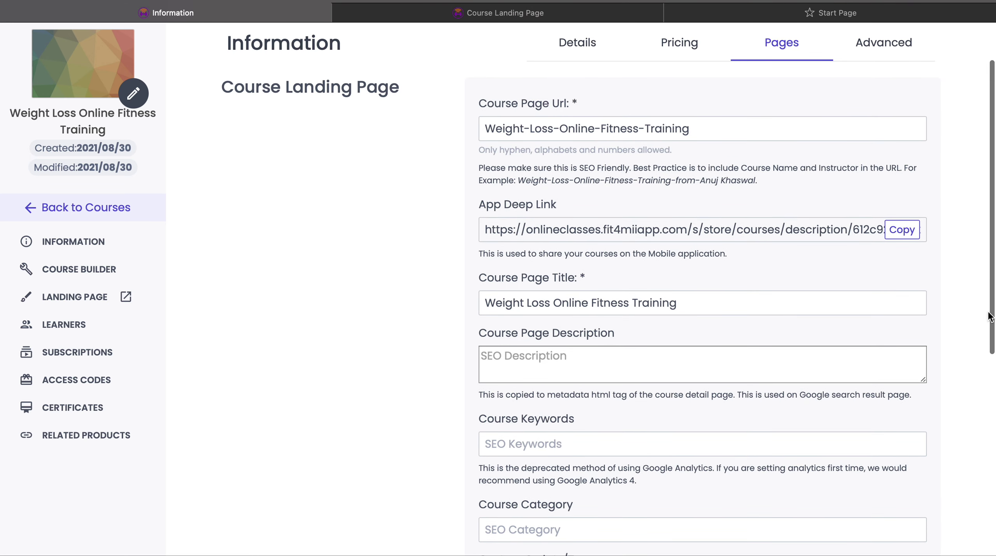
{"action": "scroll", "coordinate": [991, 317], "scroll_direction": "up", "scroll_amount": 2}
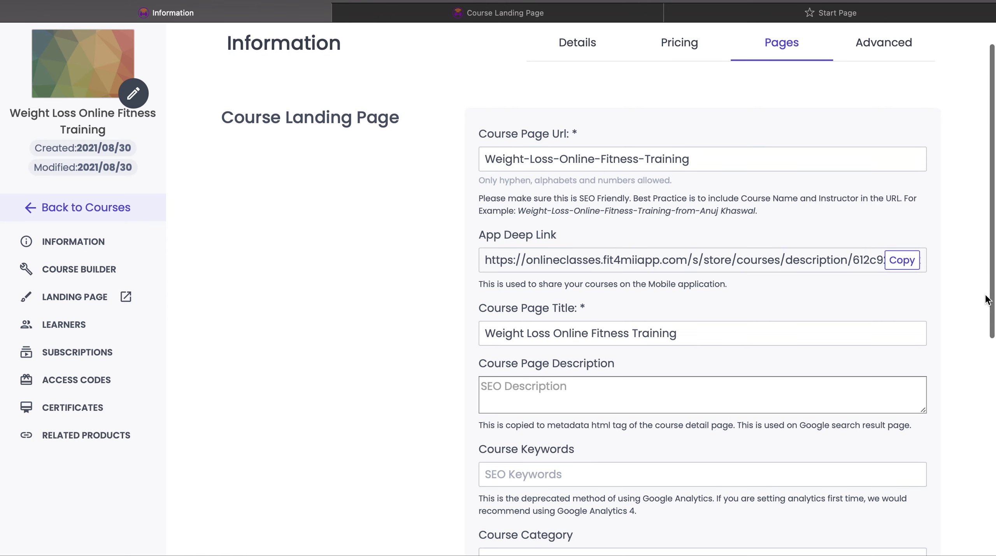
{"action": "scroll", "coordinate": [987, 300], "scroll_direction": "down", "scroll_amount": 3}
{"action": "scroll", "coordinate": [701, 310], "scroll_direction": "down", "scroll_amount": 2}
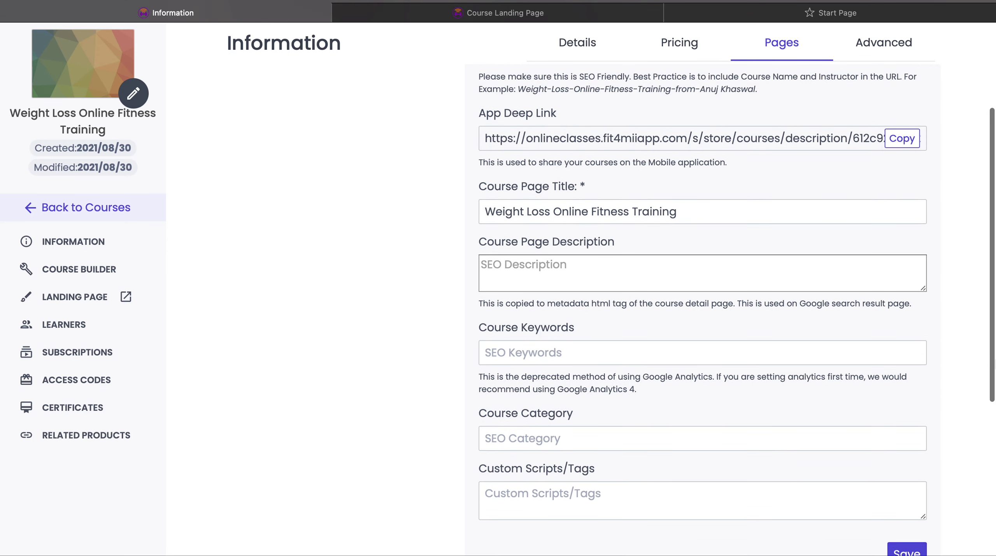
{"action": "scroll", "coordinate": [689, 296], "scroll_direction": "up", "scroll_amount": 1}
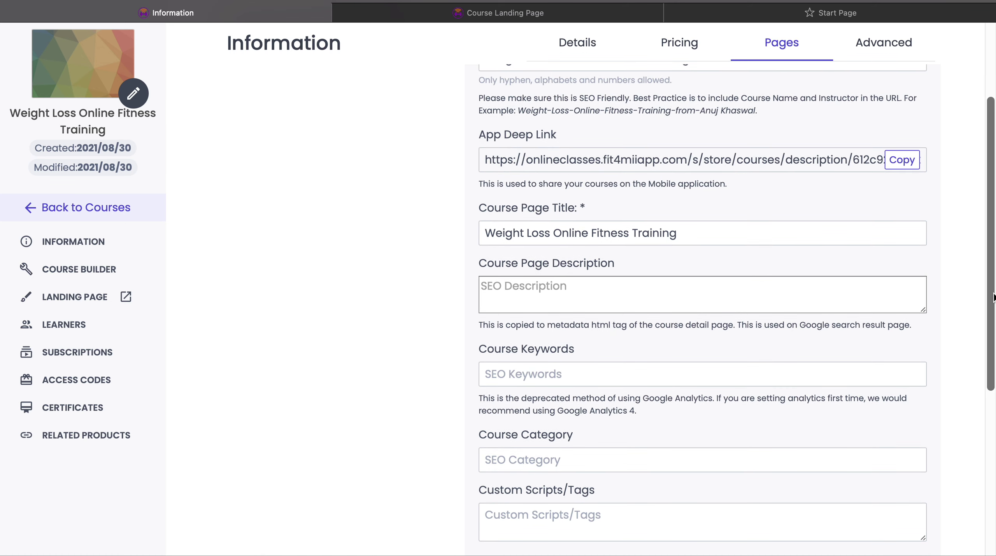
{"action": "scroll", "coordinate": [993, 299], "scroll_direction": "down", "scroll_amount": 2}
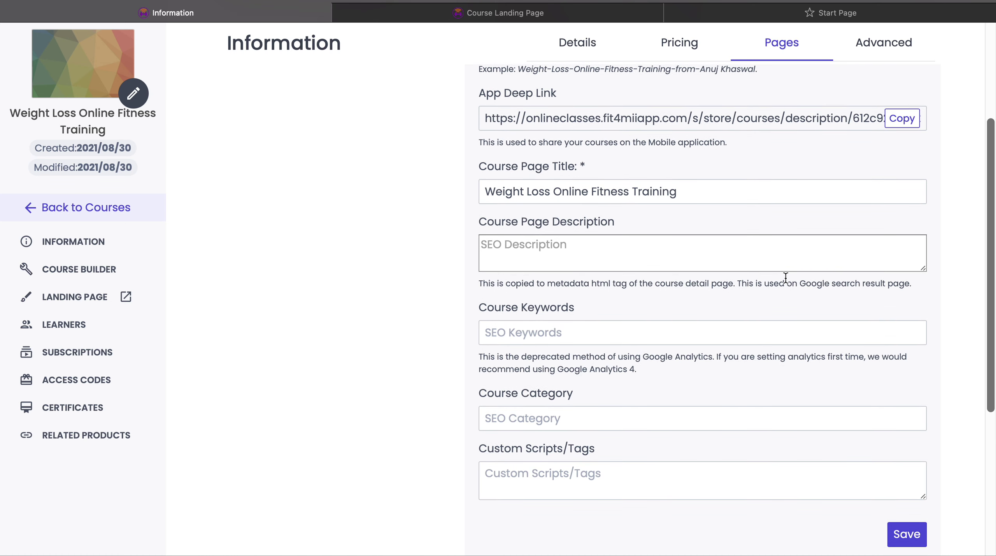
- Enter "live fitness training online, Weight loss Online" as the course category in the landing page settings
{"action": "left_click", "coordinate": [522, 419]}
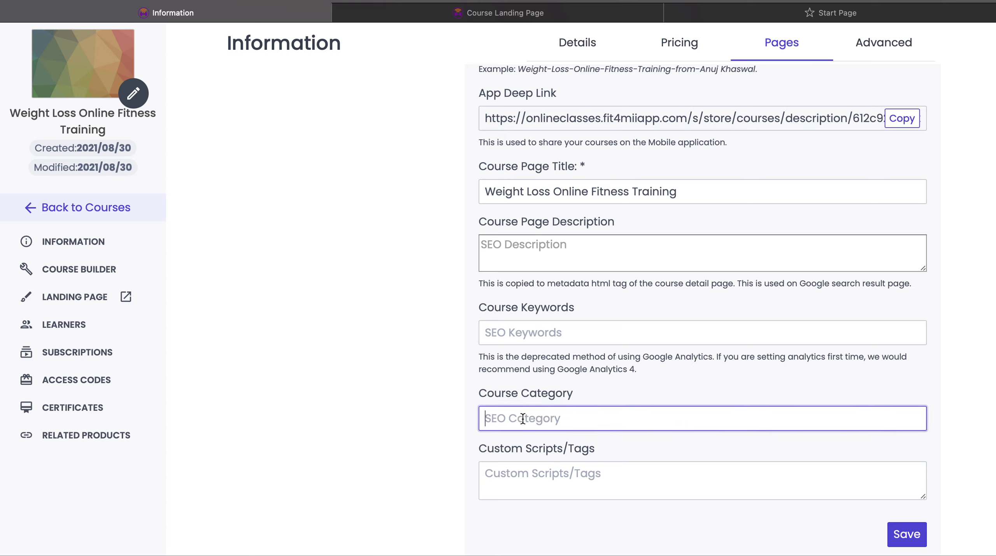
{"action": "type", "text": "live"}
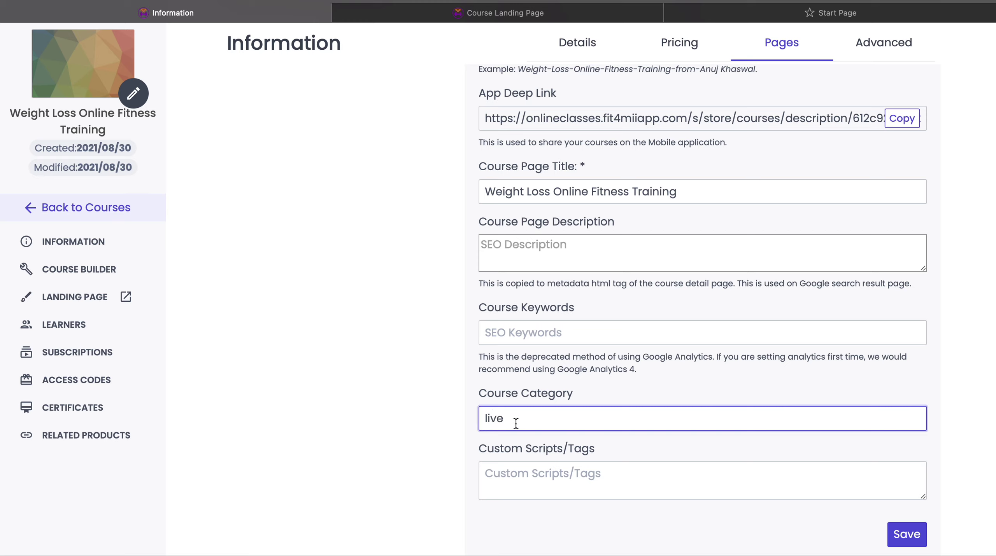
{"action": "key", "text": "BackSpace"}
{"action": "key", "text": "BackSpace"}
{"action": "key", "text": "BackSpace"}
{"action": "key", "text": "BackSpace"}
{"action": "type", "text": "live fitness trainin"}
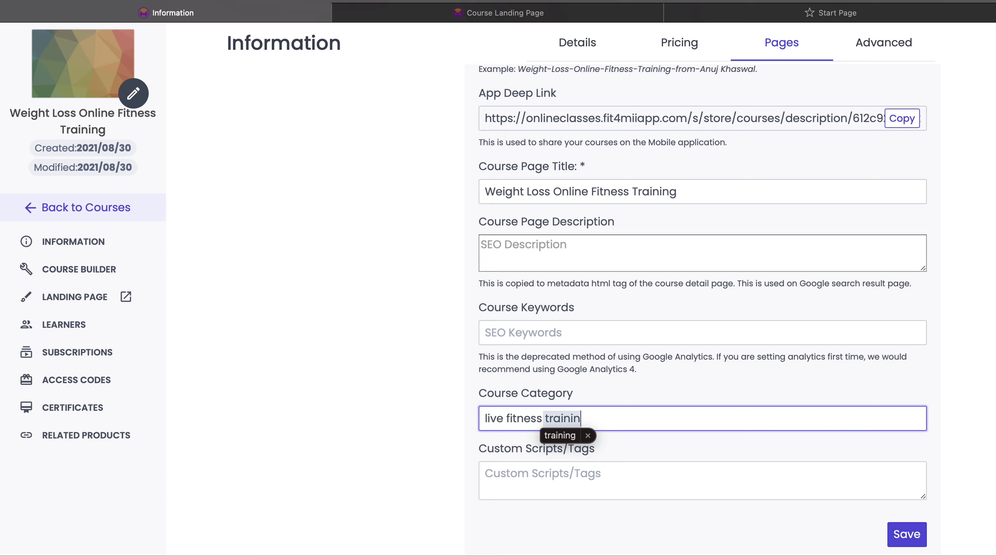
{"action": "type", "text": "g online, "}
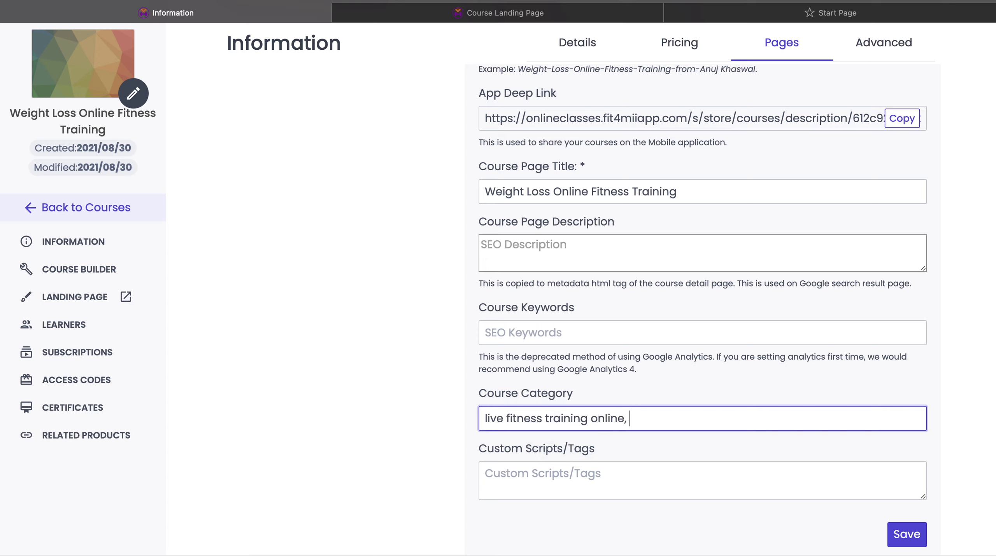
{"action": "type", "text": "Weight loss Online"}
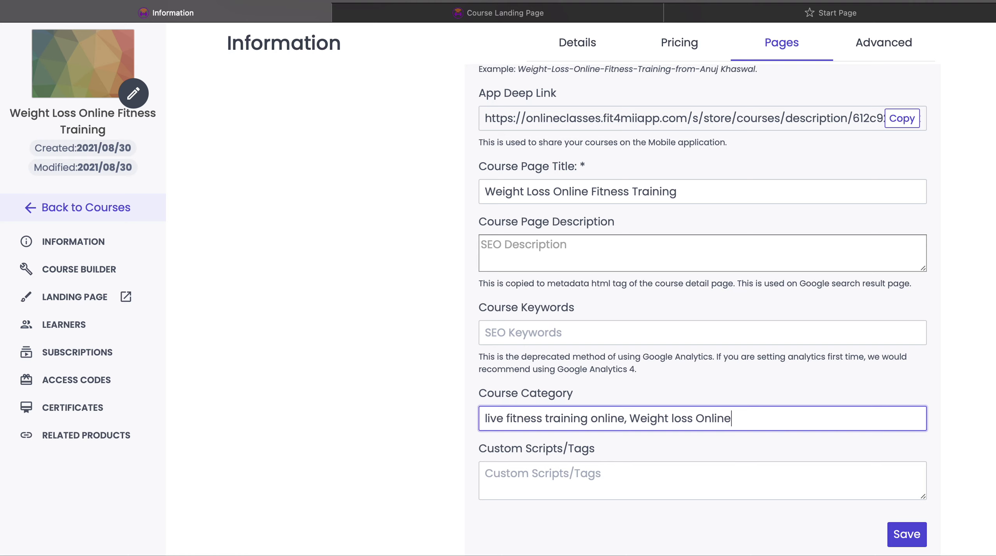
{"action": "left_click", "coordinate": [971, 285]}
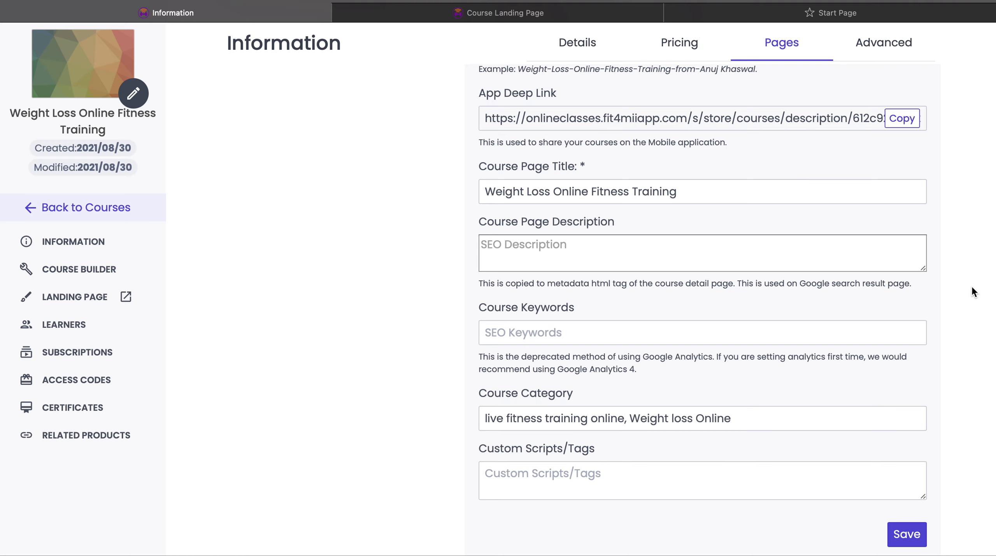
- Return to the course's information details and add the existing instructor from the matching suggestions
{"action": "scroll", "coordinate": [971, 284], "scroll_direction": "up", "scroll_amount": 5}
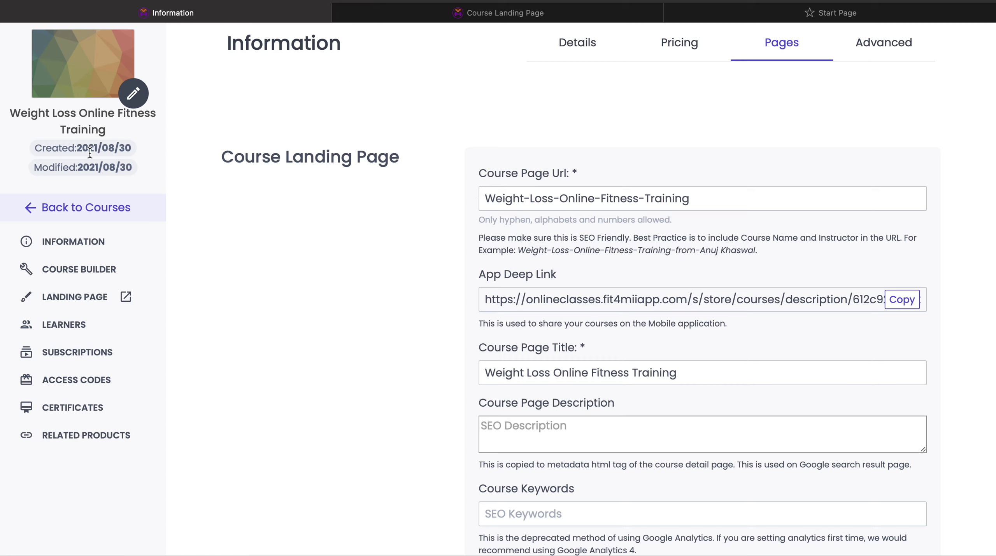
{"action": "left_click", "coordinate": [111, 242]}
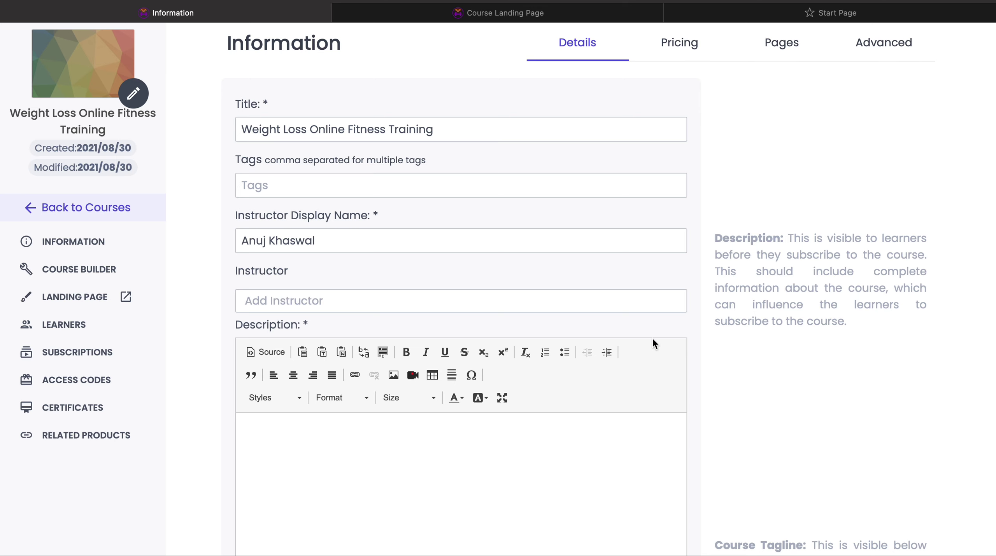
{"action": "scroll", "coordinate": [691, 341], "scroll_direction": "down", "scroll_amount": 3}
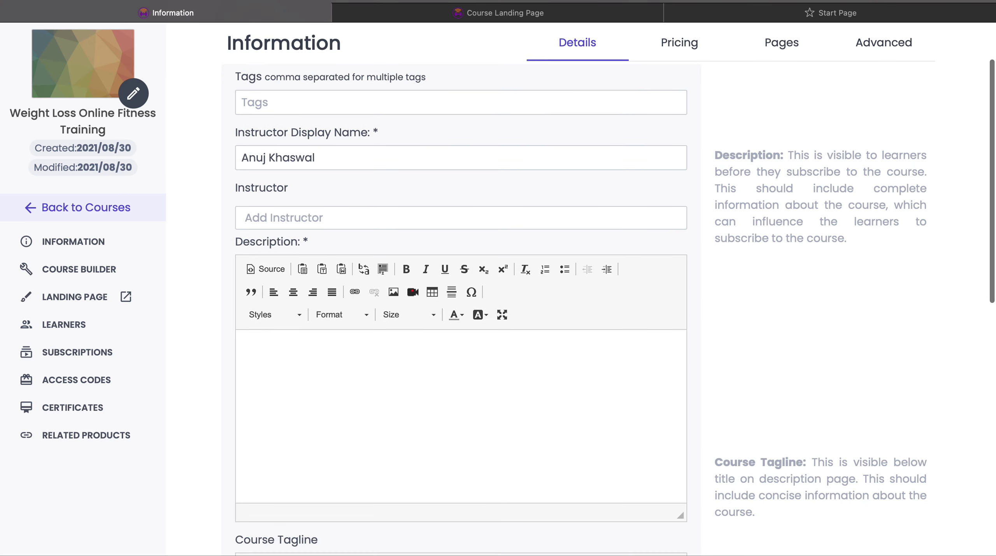
{"action": "left_click", "coordinate": [264, 213]}
{"action": "type", "text": ".."}
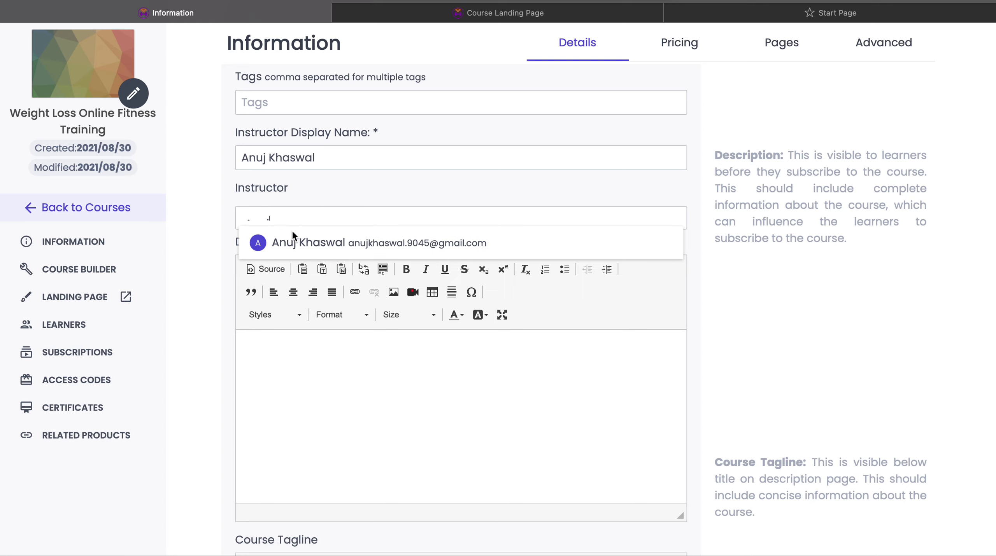
{"action": "left_click", "coordinate": [293, 235]}
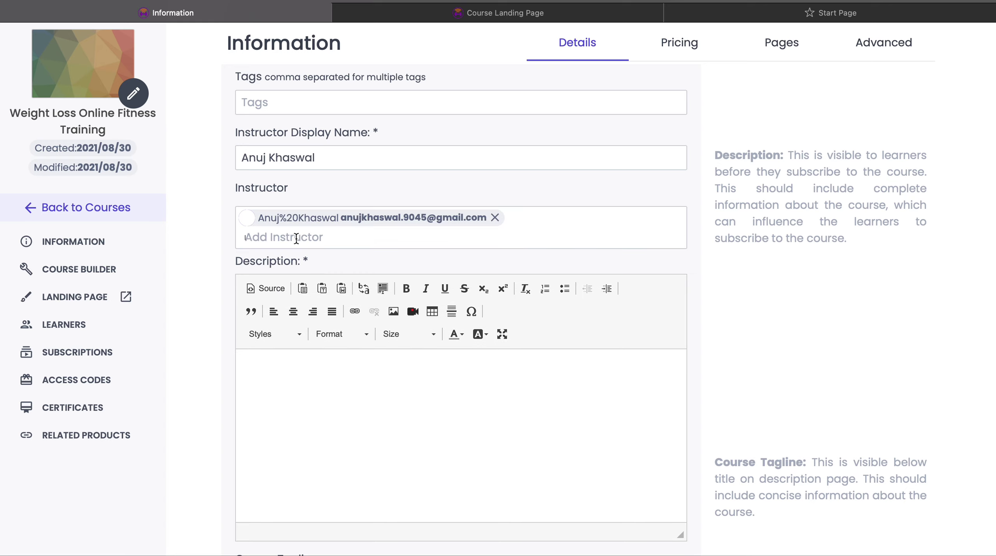
- Write "300 WORDS" in the course description, followed by a new paragraph reading "What does the client get?"
{"action": "left_click", "coordinate": [314, 356]}
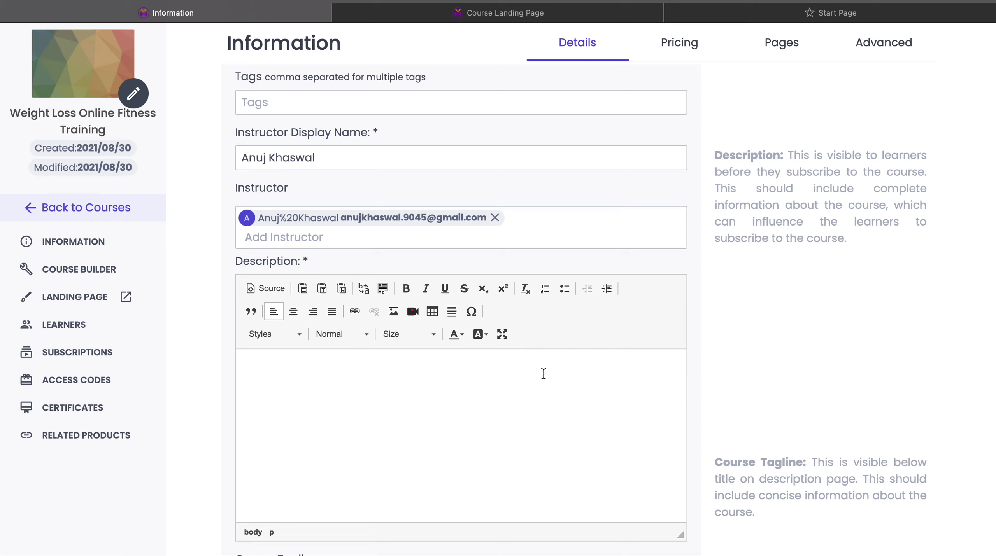
{"action": "type", "text": "300 WORDS"}
{"action": "scroll", "coordinate": [942, 371], "scroll_direction": "up", "scroll_amount": 3}
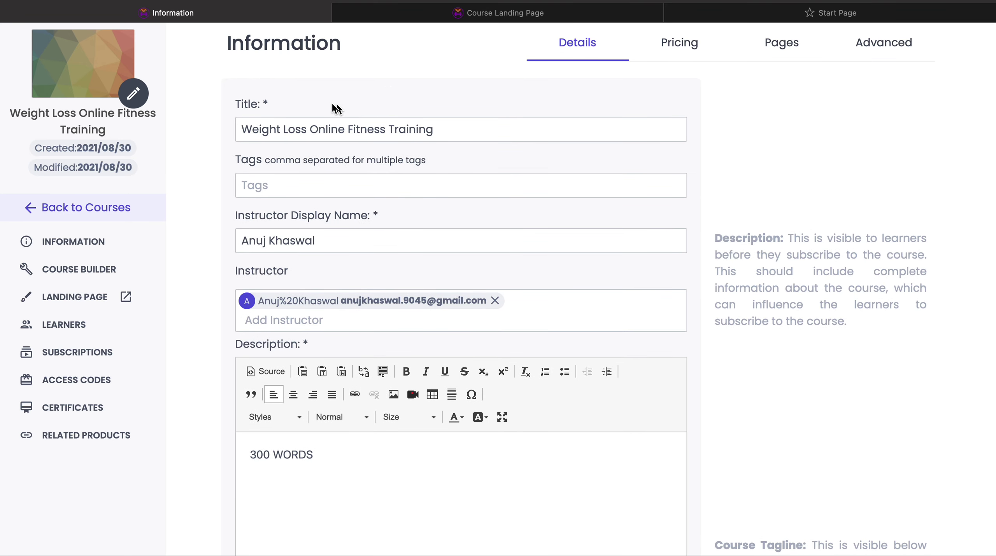
{"action": "left_click_drag", "start_coordinate": [249, 129], "coordinate": [372, 128]}
{"action": "left_click_drag", "start_coordinate": [460, 138], "coordinate": [224, 125]}
{"action": "left_click", "coordinate": [749, 372]}
{"action": "scroll", "coordinate": [750, 371], "scroll_direction": "down", "scroll_amount": 2}
{"action": "left_click", "coordinate": [324, 416]}
{"action": "key", "text": "Return"}
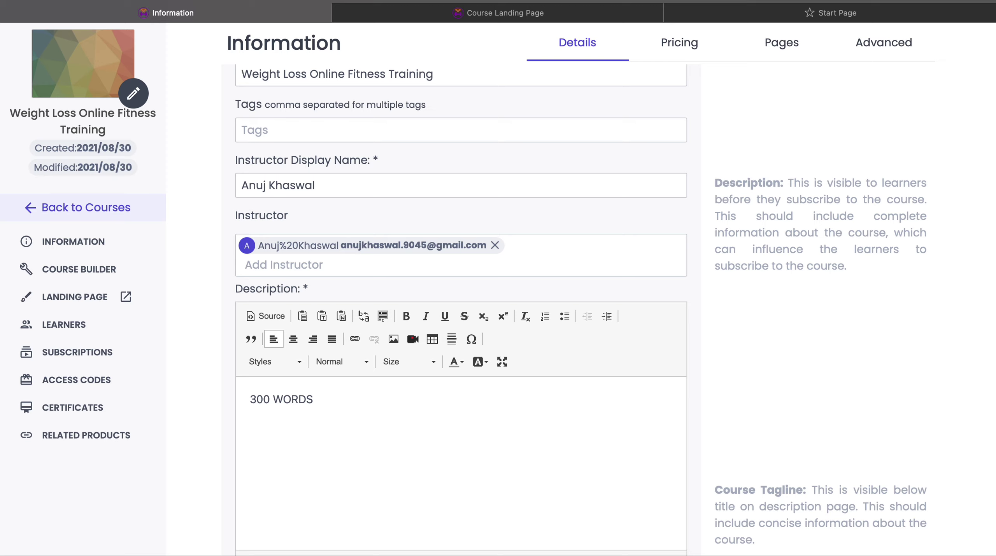
{"action": "type", "text": "What does the client "}
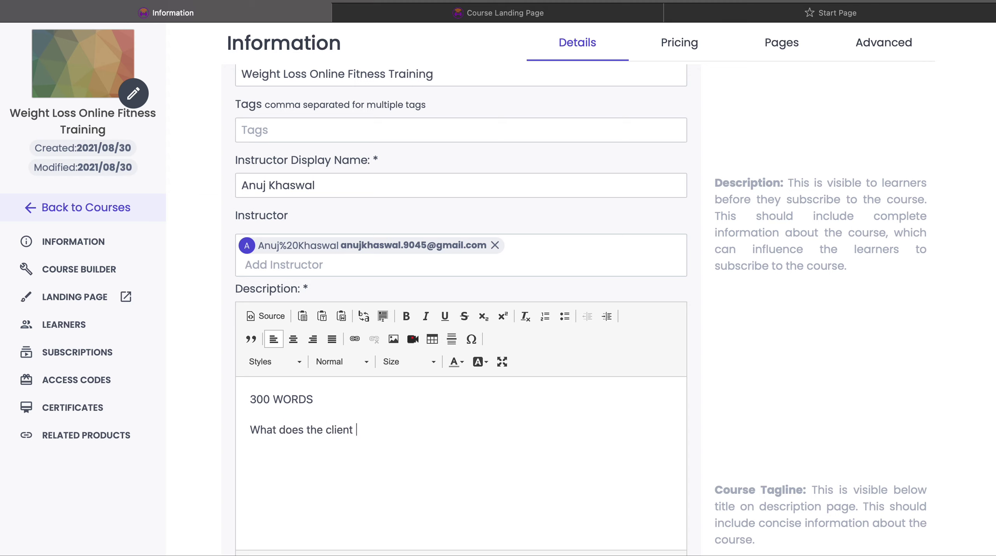
{"action": "type", "text": "get?"}
- Switch to the empty browser page, search the web for "pexels" and open the Pexels free stock photos site
{"action": "left_click", "coordinate": [863, 16]}
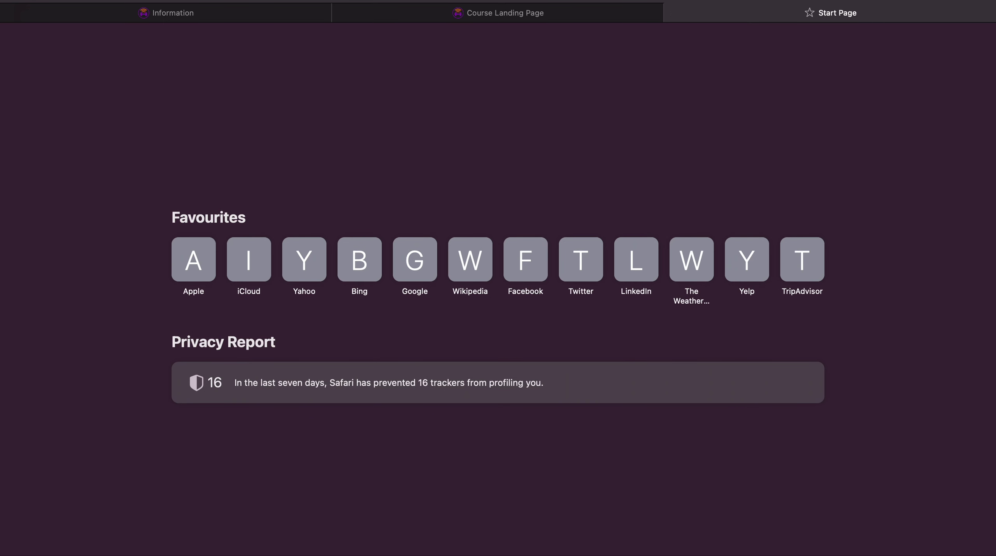
{"action": "type", "text": "pex"}
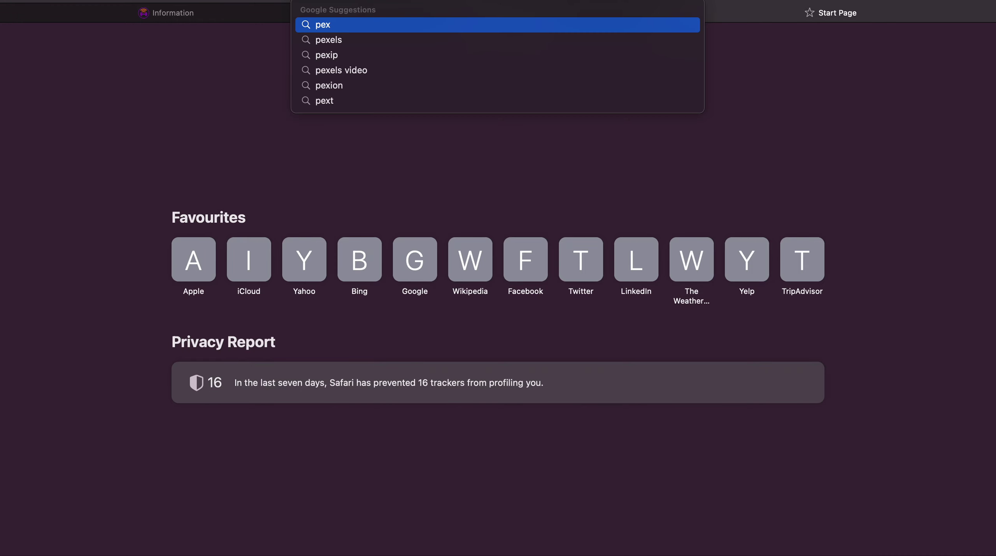
{"action": "type", "text": "els"}
{"action": "key", "text": "Return"}
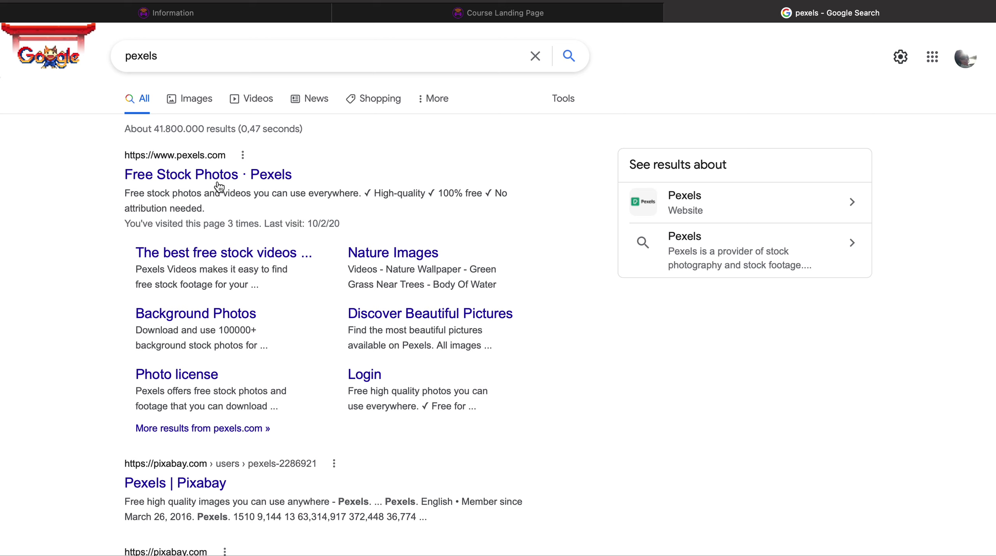
{"action": "left_click", "coordinate": [217, 180]}
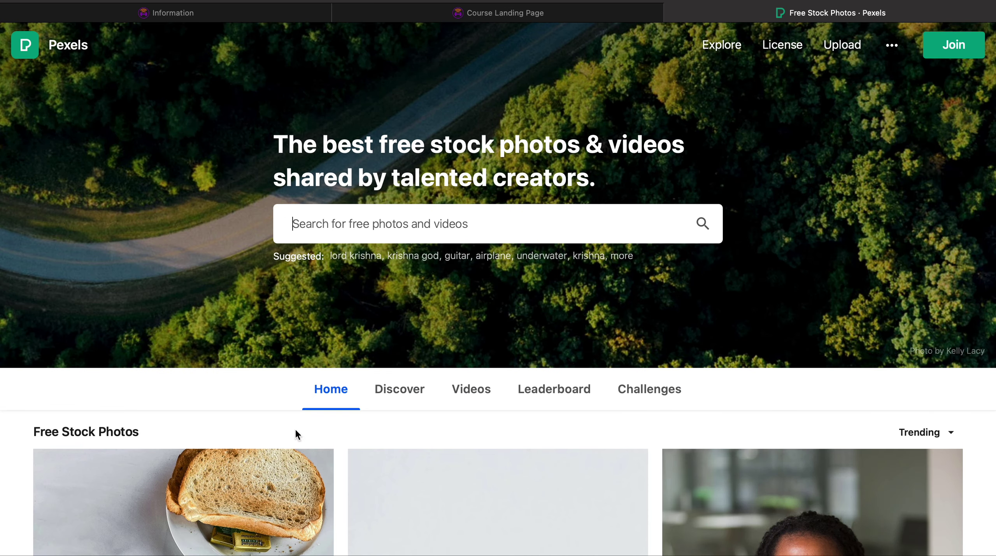
- Open the photo of bread on a white ceramic plate on Pexels and download it, allowing downloads from the site
{"action": "left_click", "coordinate": [246, 474]}
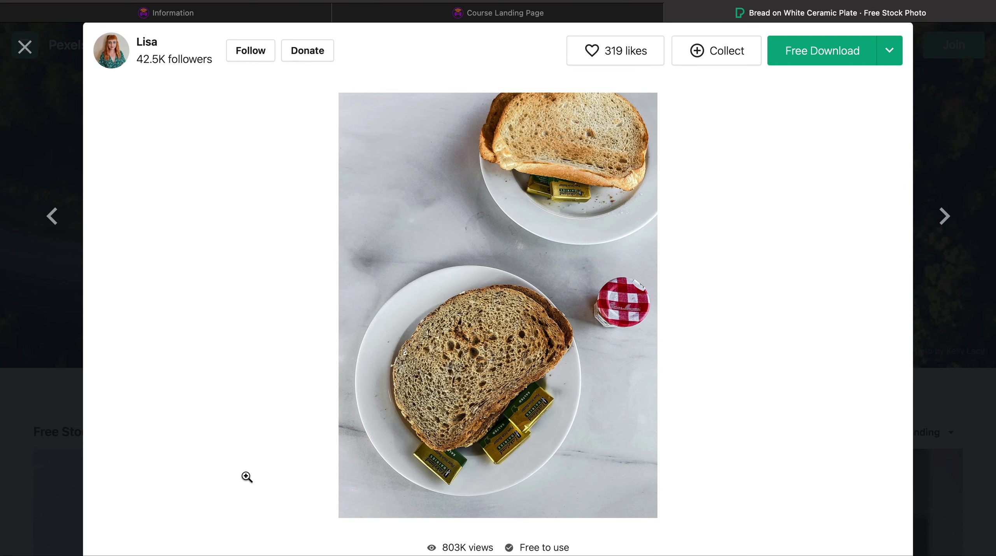
{"action": "left_click", "coordinate": [829, 62]}
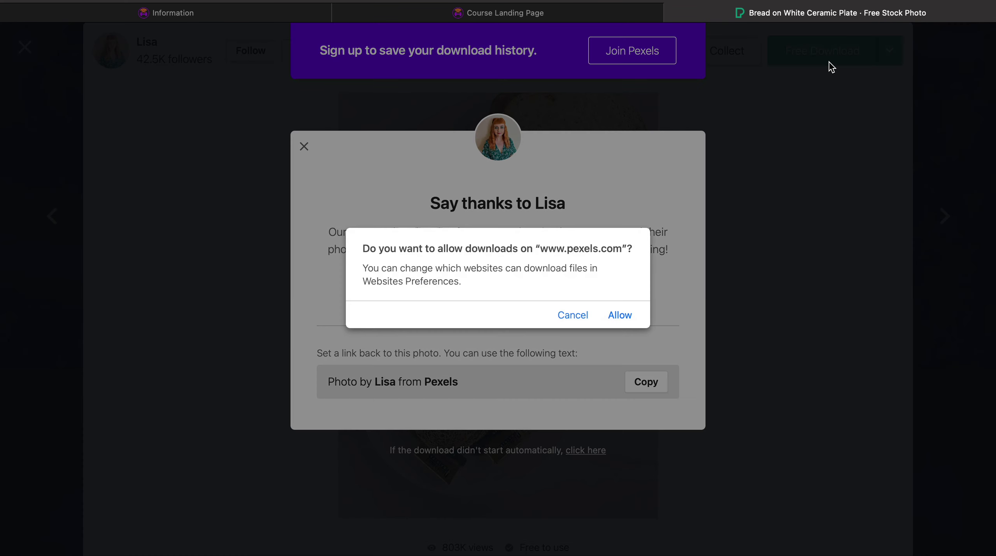
{"action": "left_click", "coordinate": [623, 316]}
- Return to the course's information details and insert blank lines above "300 WORDS" in the description
{"action": "mouse_move", "coordinate": [407, 5]}
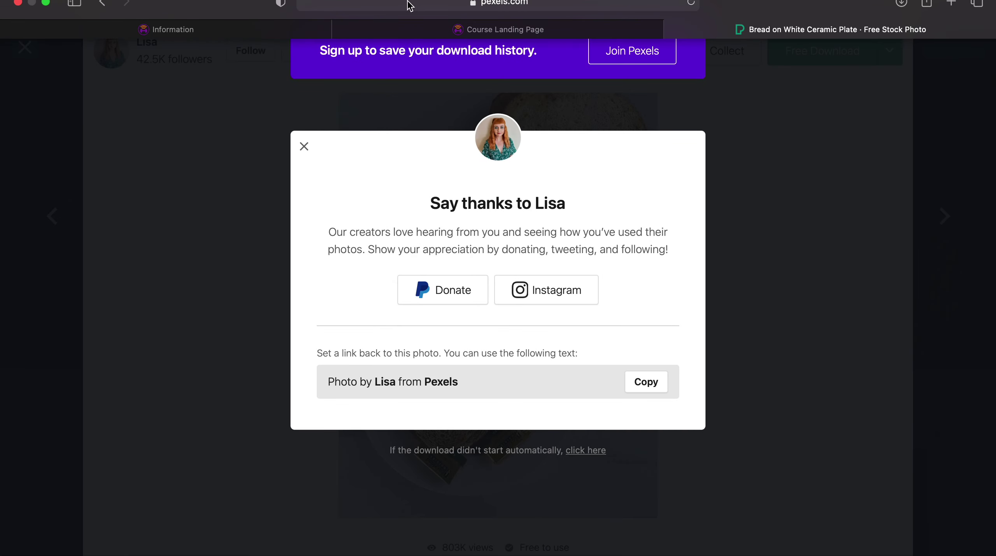
{"action": "left_click", "coordinate": [439, 31]}
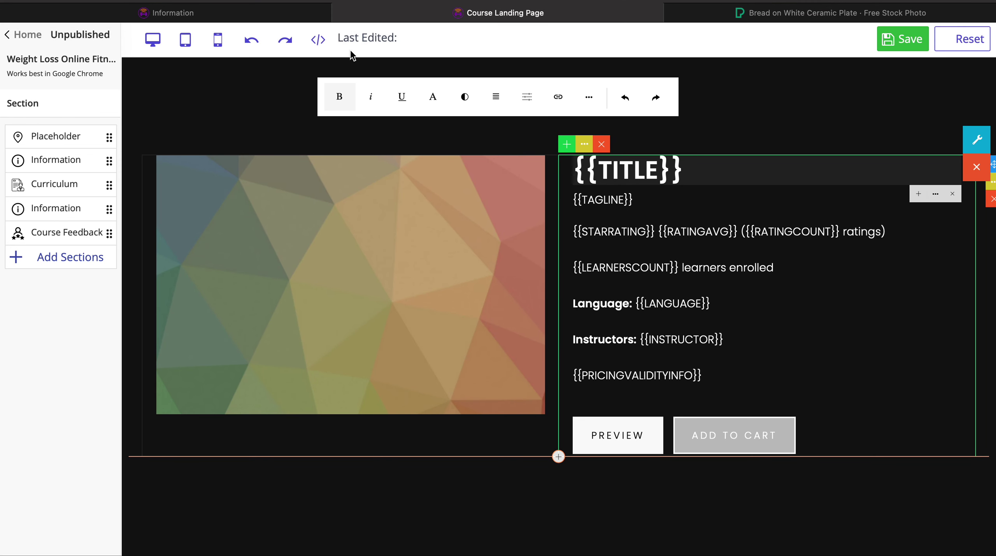
{"action": "left_click", "coordinate": [230, 24]}
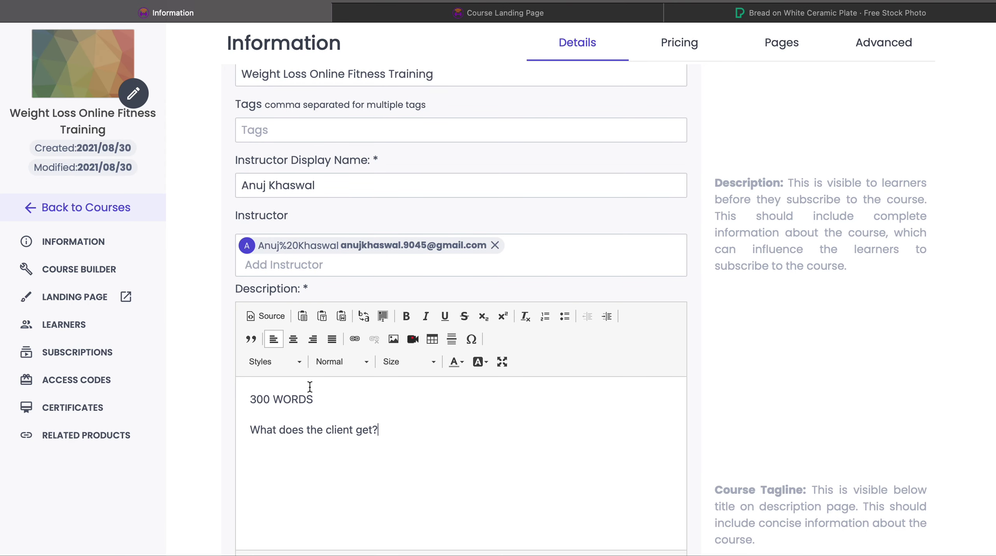
{"action": "key", "text": "Return"}
{"action": "key", "text": "Return"}
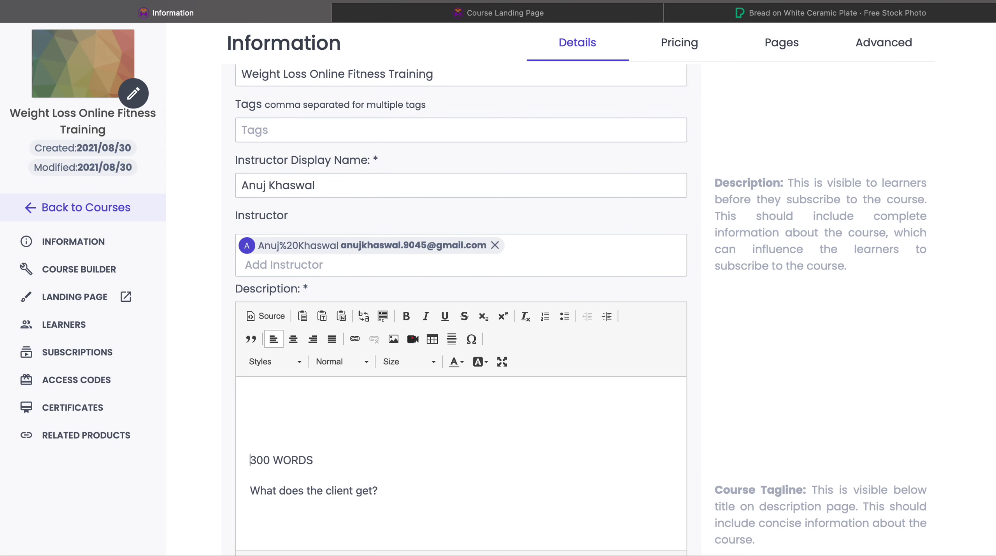
- Try to insert the downloaded Pexels photo from the Downloads folder into the description as an uploaded image
{"action": "left_click", "coordinate": [394, 340]}
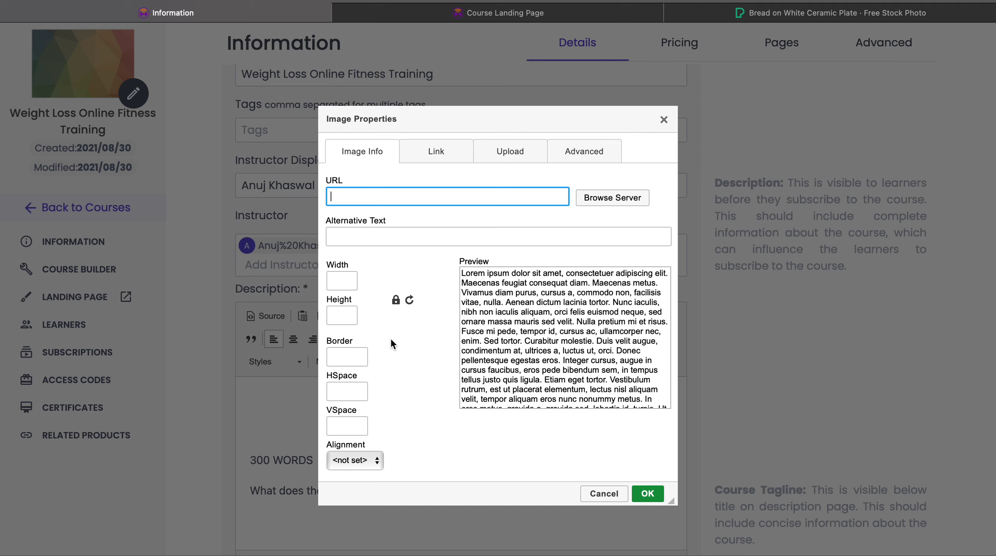
{"action": "left_click", "coordinate": [514, 153]}
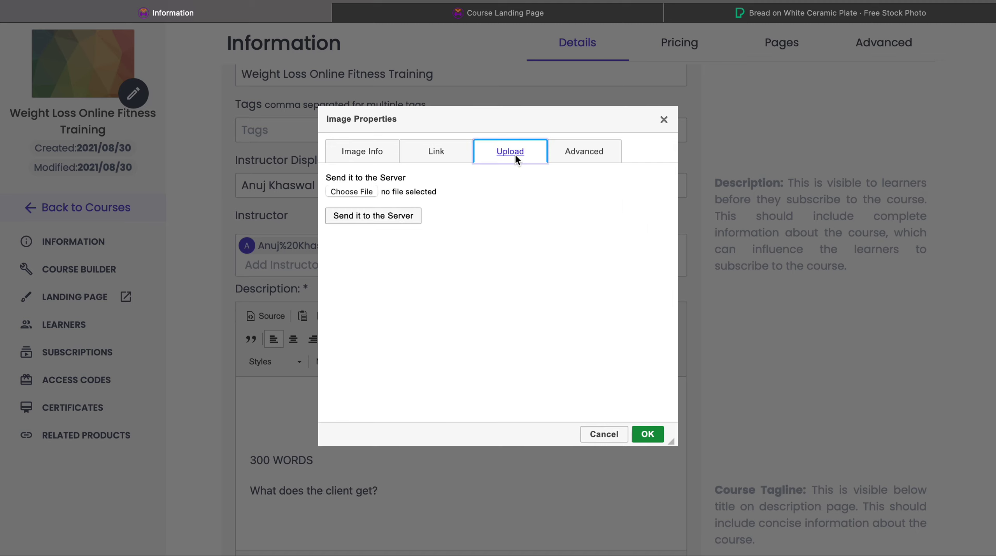
{"action": "left_click", "coordinate": [362, 190]}
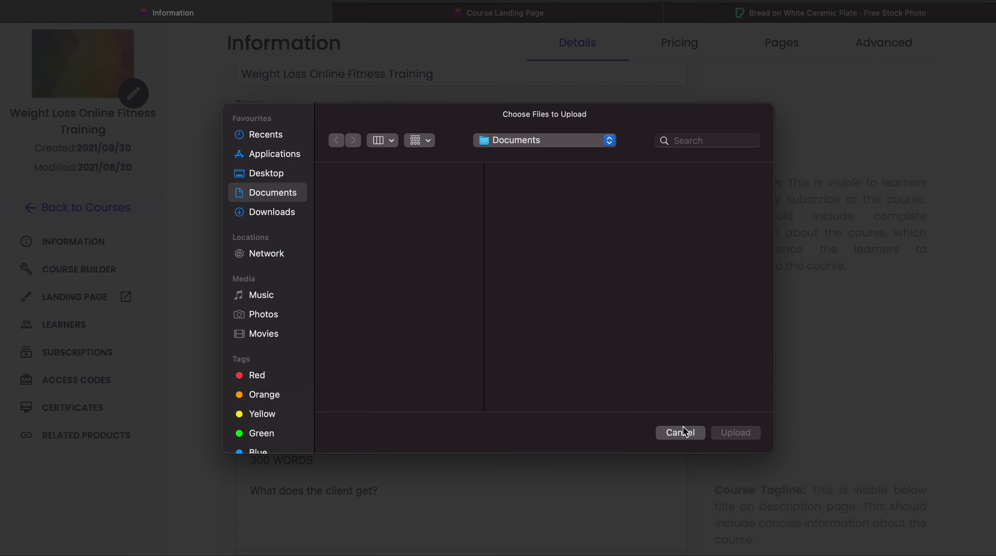
{"action": "left_click", "coordinate": [254, 219]}
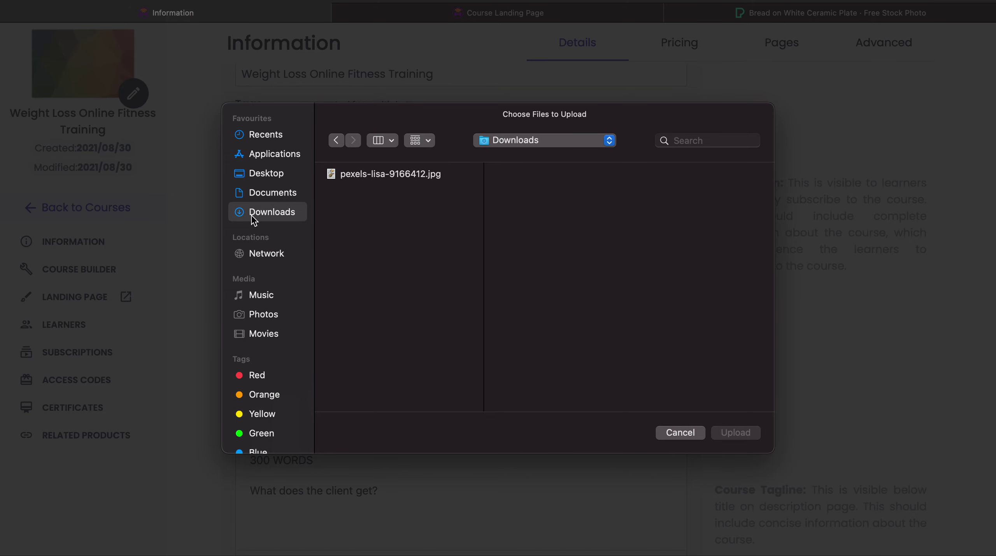
{"action": "left_click", "coordinate": [377, 177]}
{"action": "left_click", "coordinate": [748, 435]}
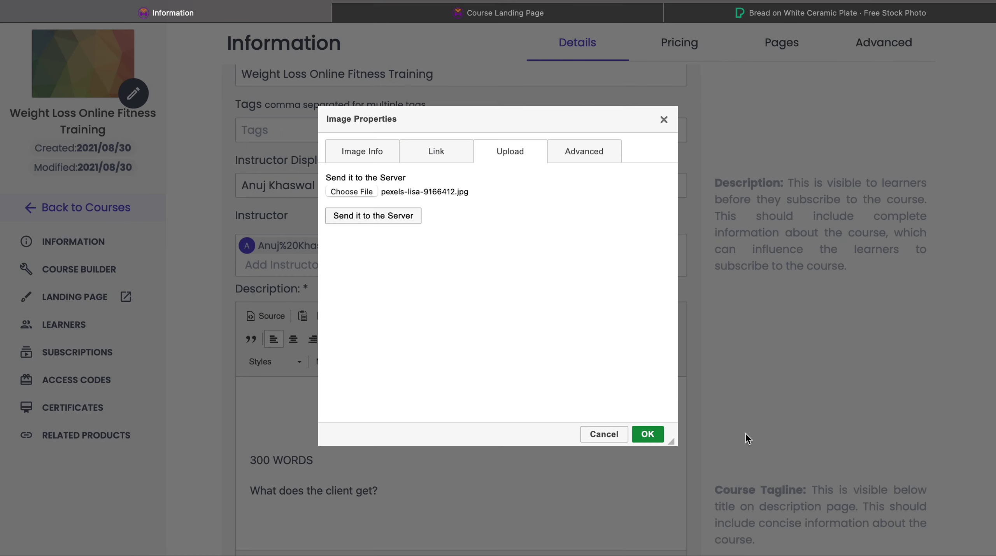
{"action": "left_click", "coordinate": [647, 435]}
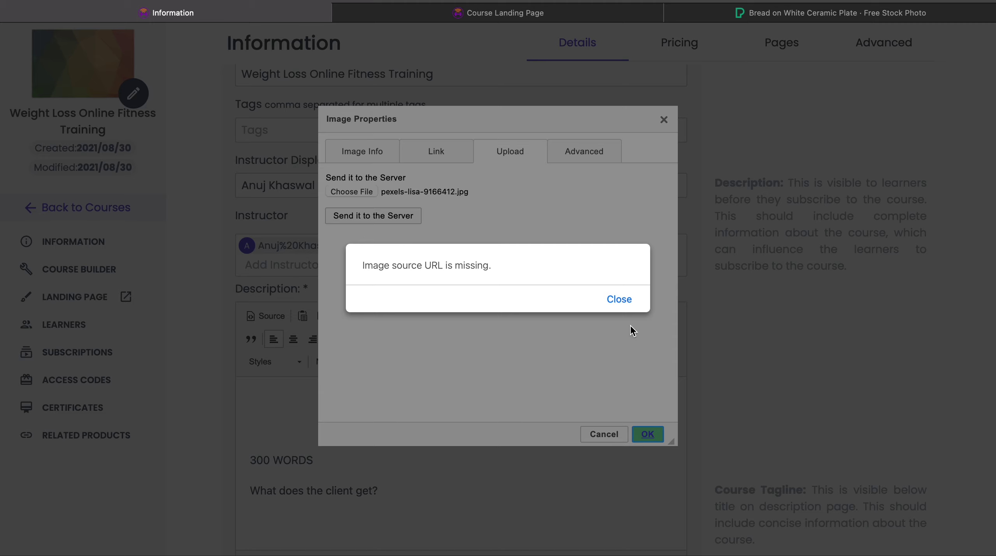
{"action": "left_click", "coordinate": [618, 298]}
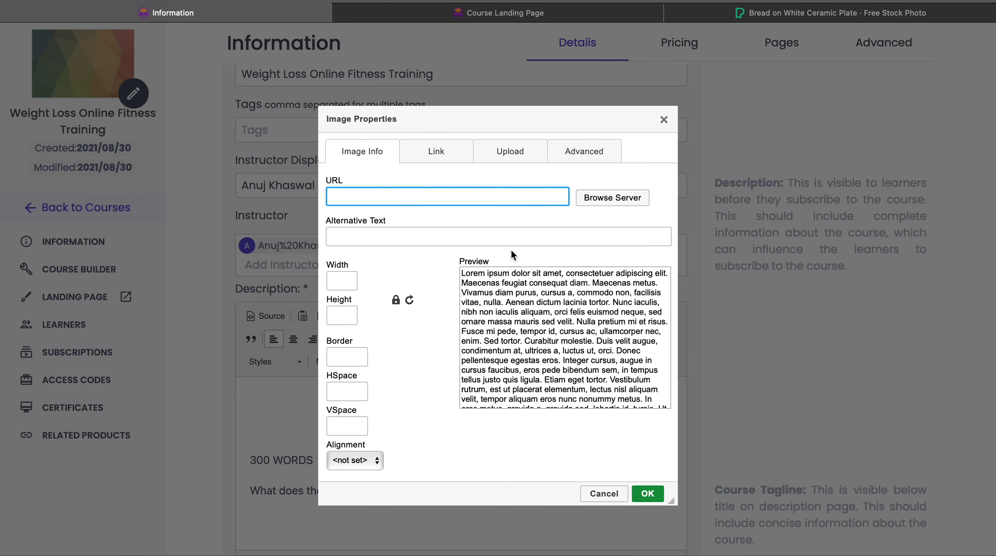
- Set the image's alternative text to "Image of Toast & butter | Weight loss training | Fit4mii app"
{"action": "left_click", "coordinate": [350, 238]}
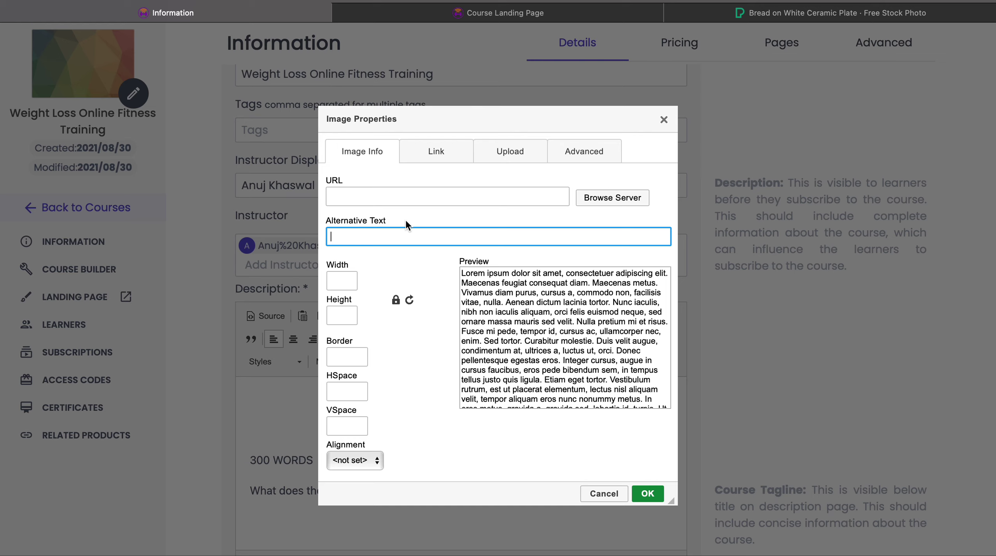
{"action": "type", "text": "Toast & butter | Wigh"}
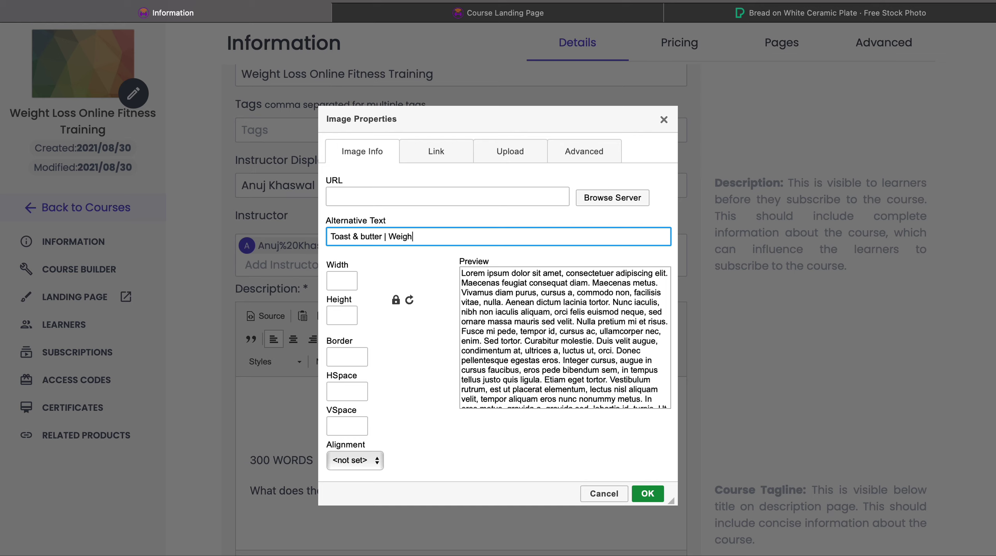
{"action": "type", "text": "t loss training"}
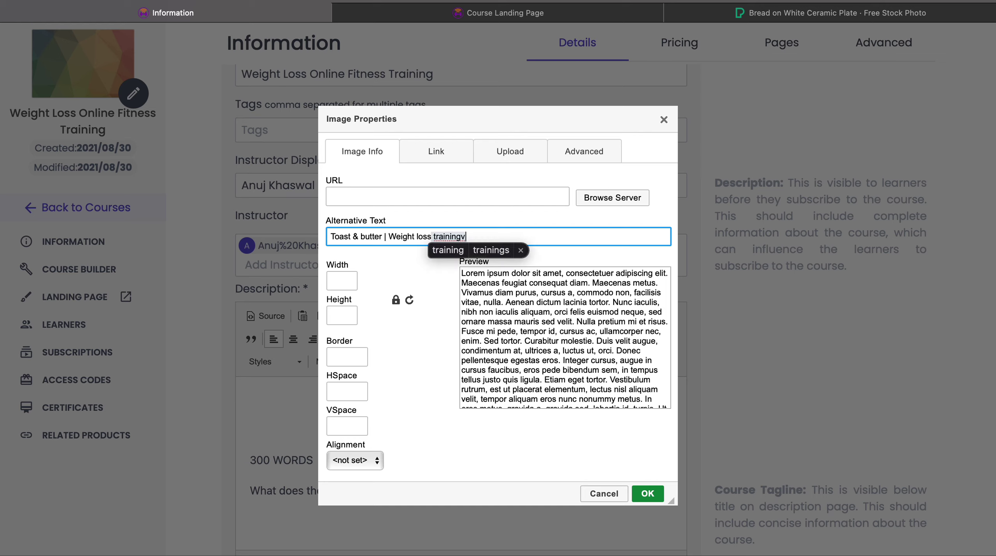
{"action": "type", "text": "|"}
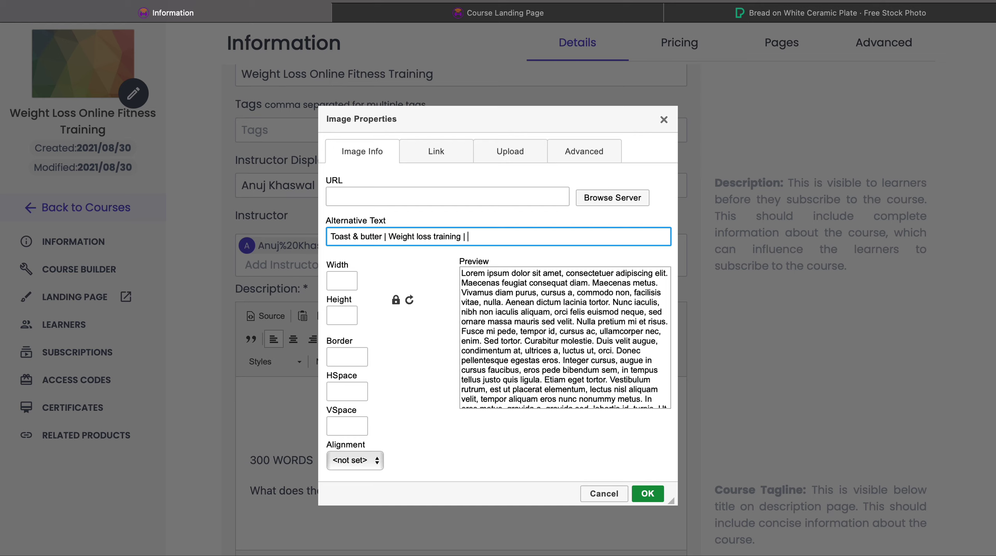
{"action": "left_click", "coordinate": [332, 236]}
{"action": "type", "text": "mage os"}
{"action": "key", "text": "BackSpace"}
{"action": "type", "text": "f"}
{"action": "left_click", "coordinate": [551, 236]}
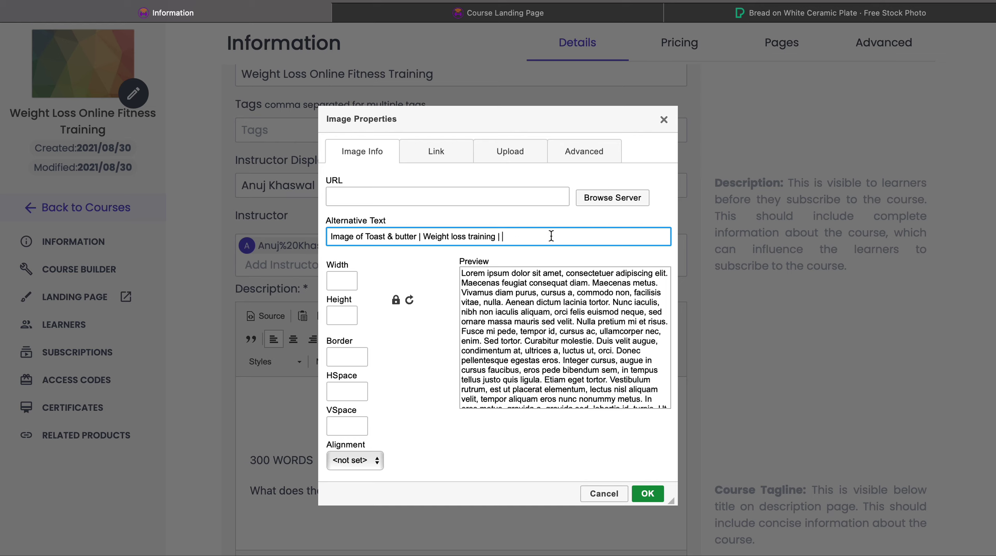
{"action": "type", "text": "Fit4mii app"}
- Set the image URL to "fit4miiapp.com" and insert the image into the description
{"action": "left_click", "coordinate": [641, 495]}
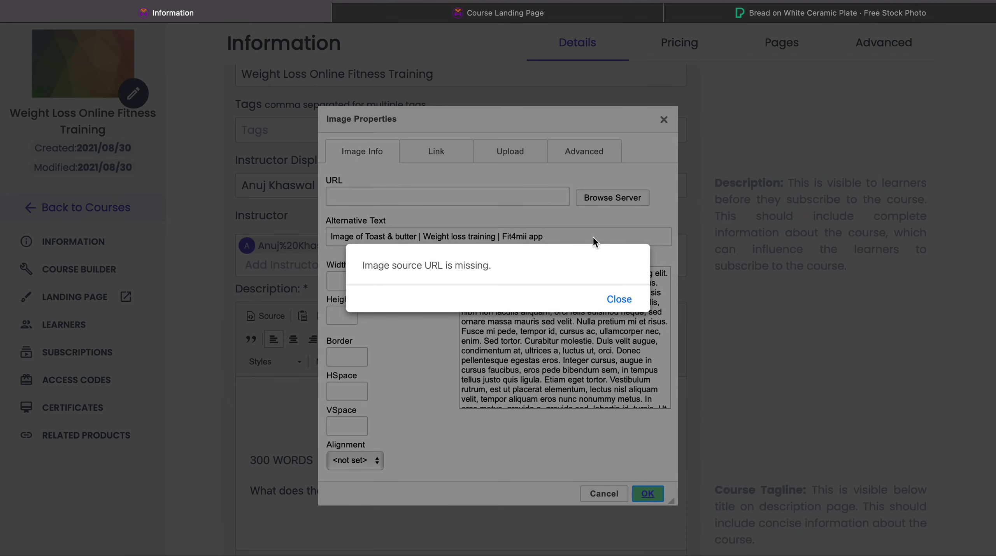
{"action": "left_click", "coordinate": [618, 299]}
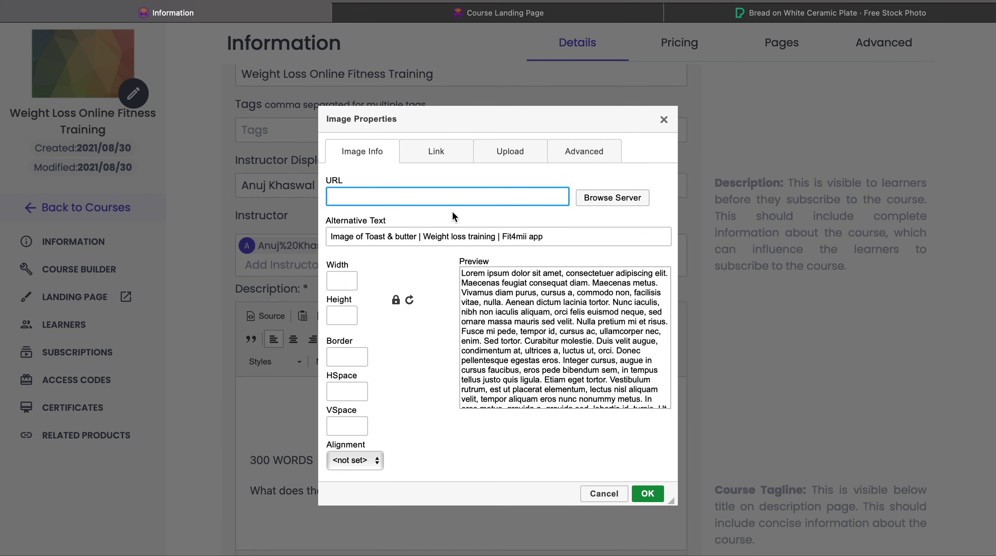
{"action": "type", "text": "fit4miiapp.com"}
{"action": "left_click", "coordinate": [647, 494]}
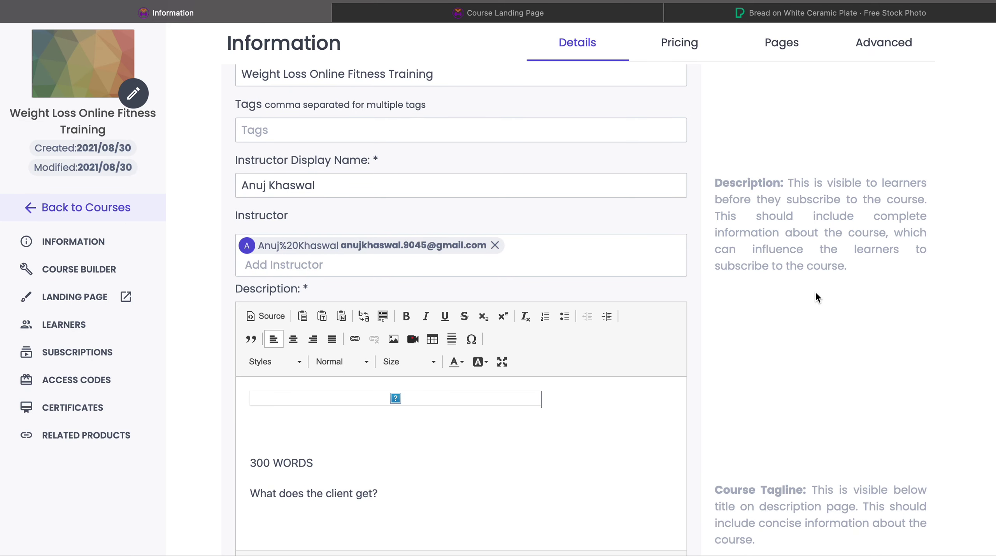
- Go to the empty Course Tagline editor and place the cursor in it
{"action": "scroll", "coordinate": [824, 309], "scroll_direction": "down", "scroll_amount": 8}
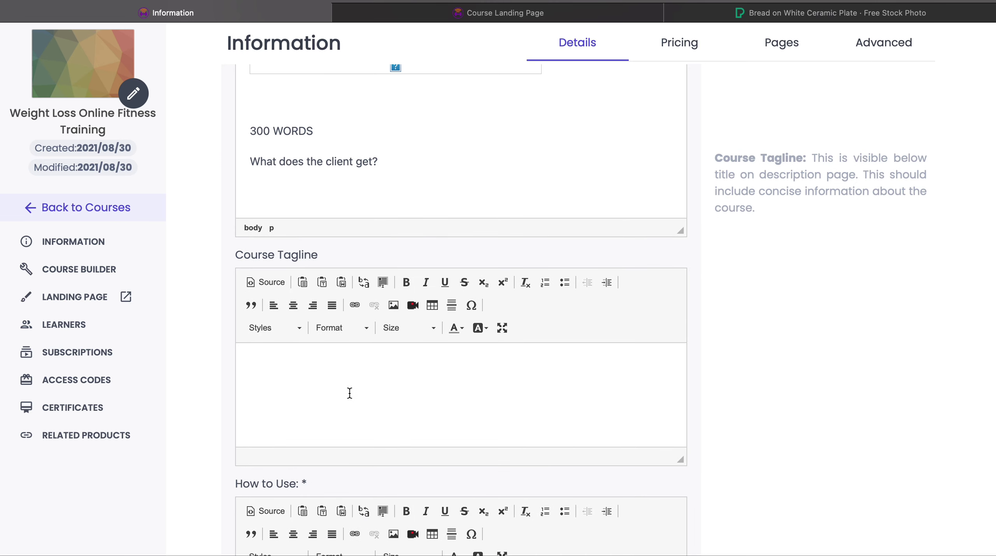
{"action": "left_click", "coordinate": [464, 19]}
{"action": "left_click", "coordinate": [275, 28]}
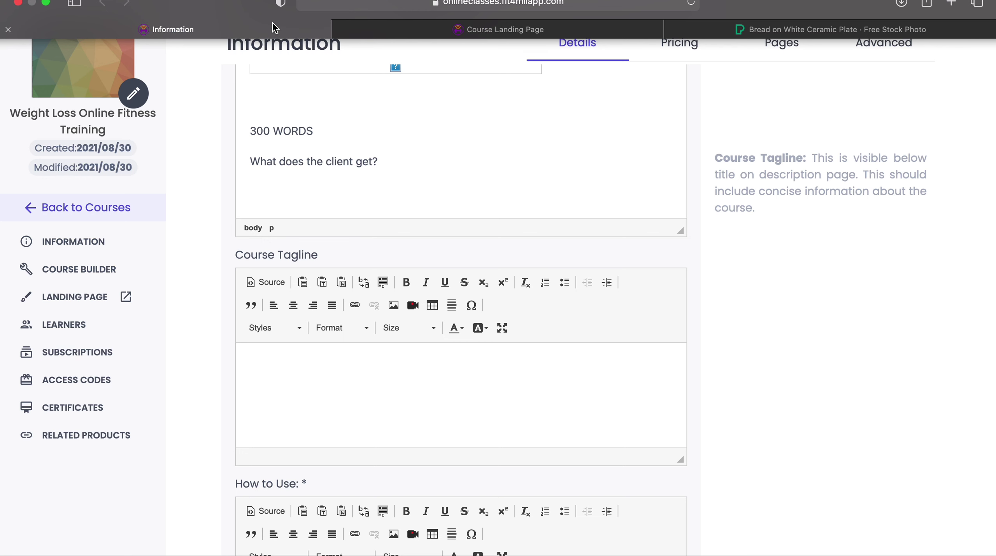
{"action": "left_click", "coordinate": [452, 373]}
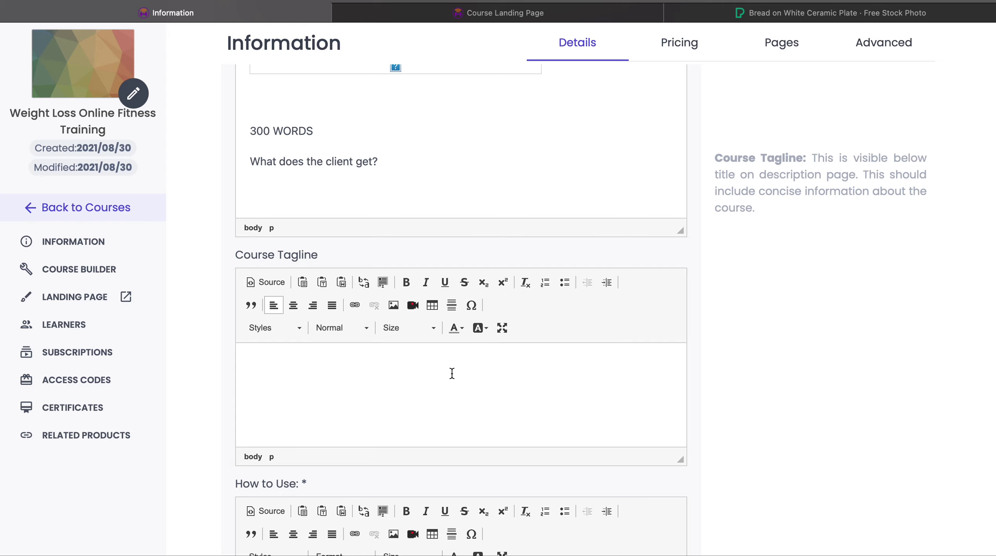
{"action": "left_click", "coordinate": [452, 374]}
- Add the line "Course info:" as its own paragraph at the beginning of the How to Use text
{"action": "scroll", "coordinate": [806, 422], "scroll_direction": "down", "scroll_amount": 5}
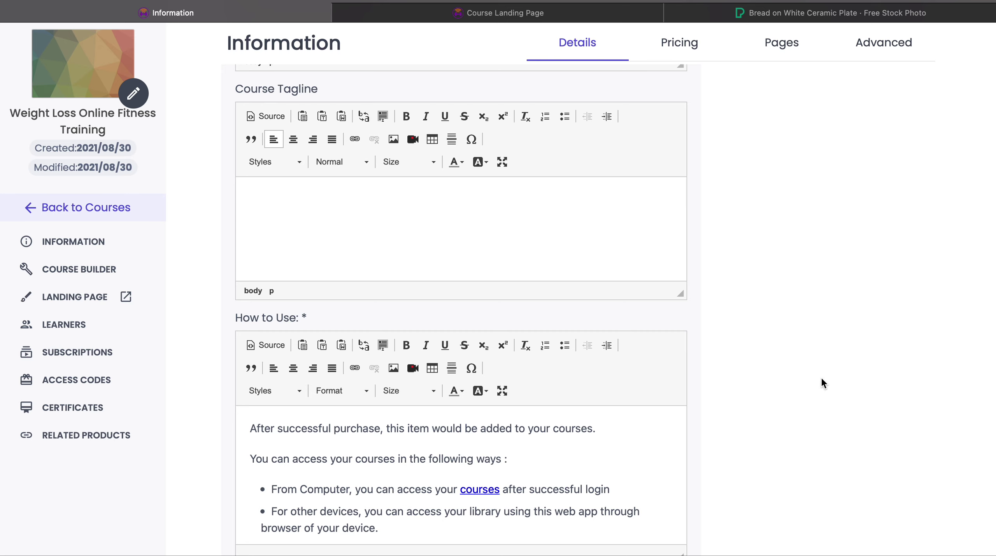
{"action": "scroll", "coordinate": [823, 384], "scroll_direction": "down", "scroll_amount": 3}
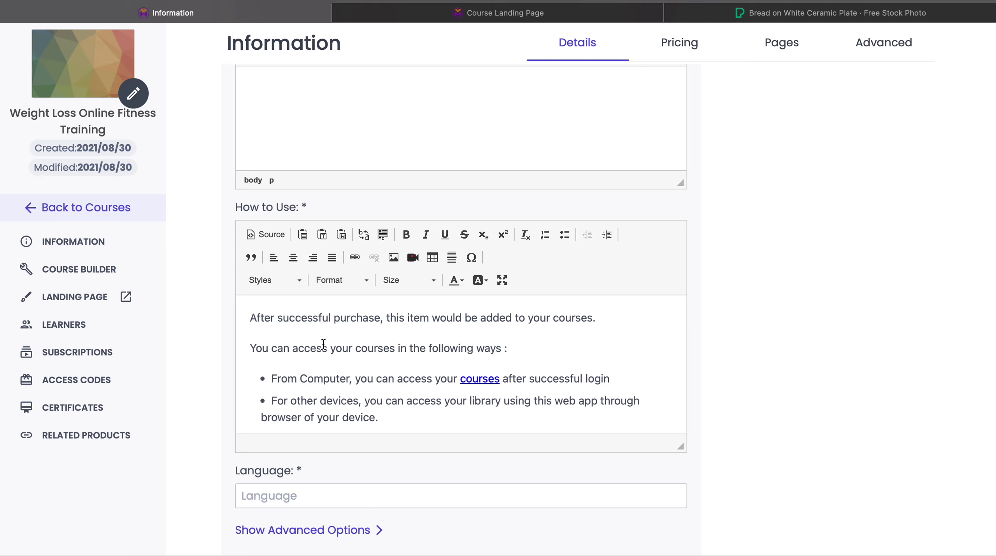
{"action": "left_click", "coordinate": [244, 319]}
{"action": "type", "text": "Course"}
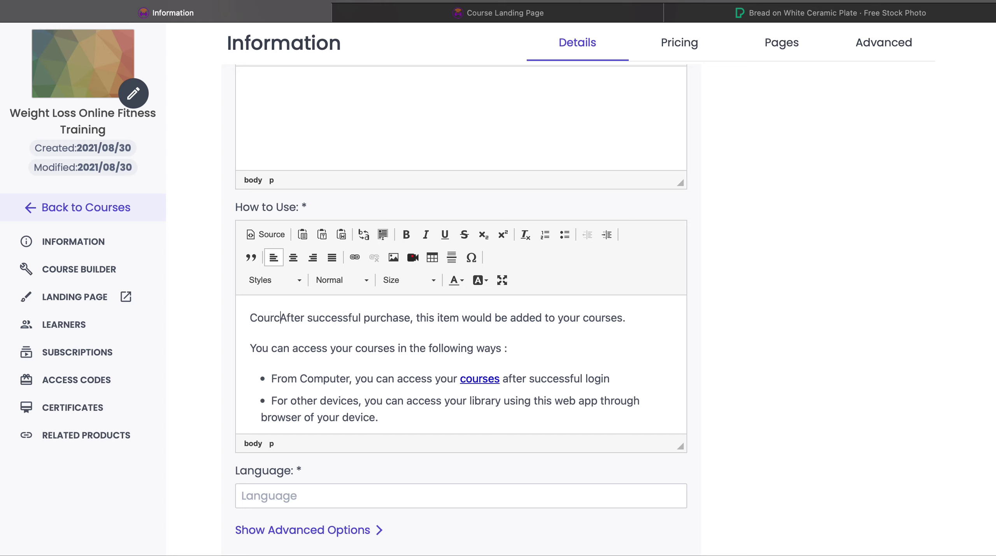
{"action": "type", "text": " info"}
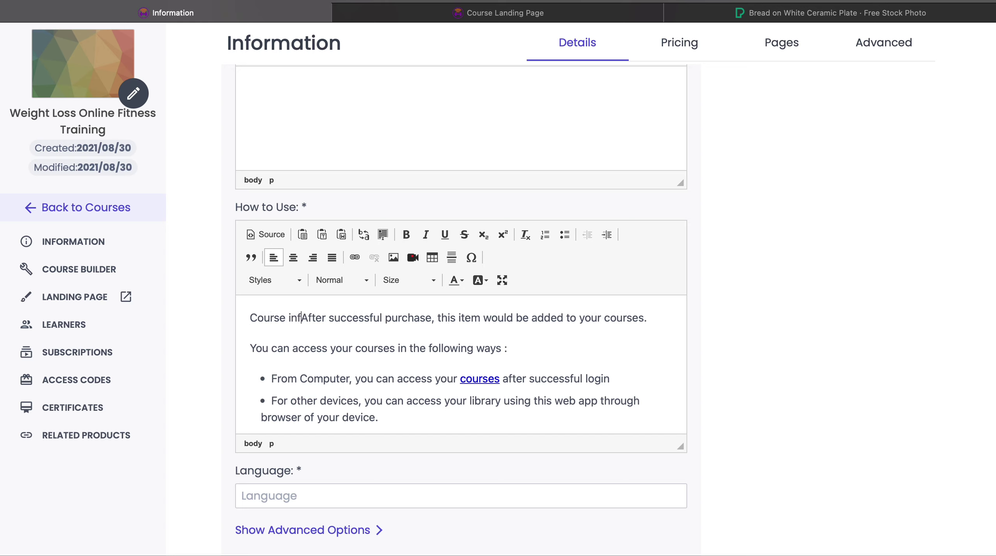
{"action": "key", "text": "BackSpace"}
{"action": "type", "text": ":"}
{"action": "key", "text": "Return"}
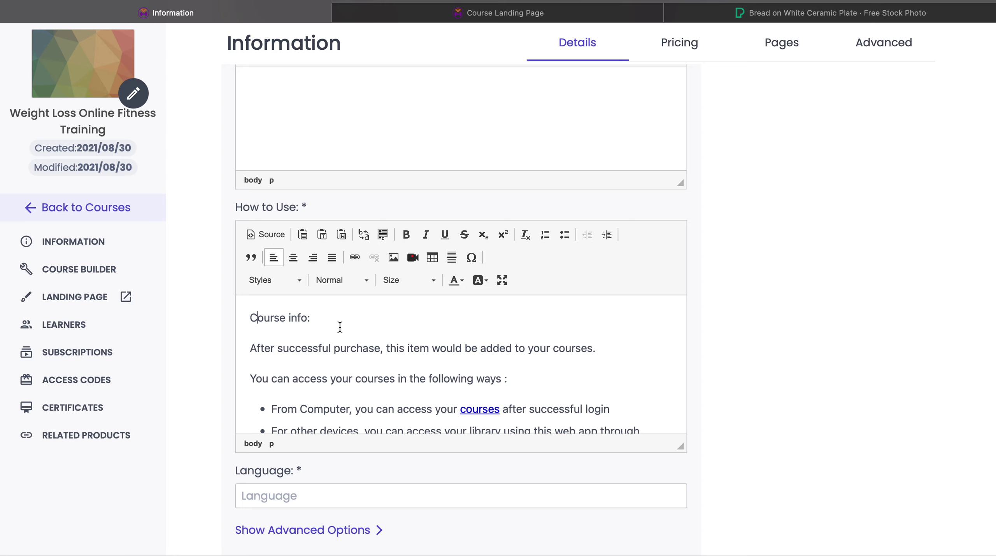
- Open the course builder and start adding a YouTube video as the course's first chapter
{"action": "scroll", "coordinate": [787, 319], "scroll_direction": "down", "scroll_amount": 3}
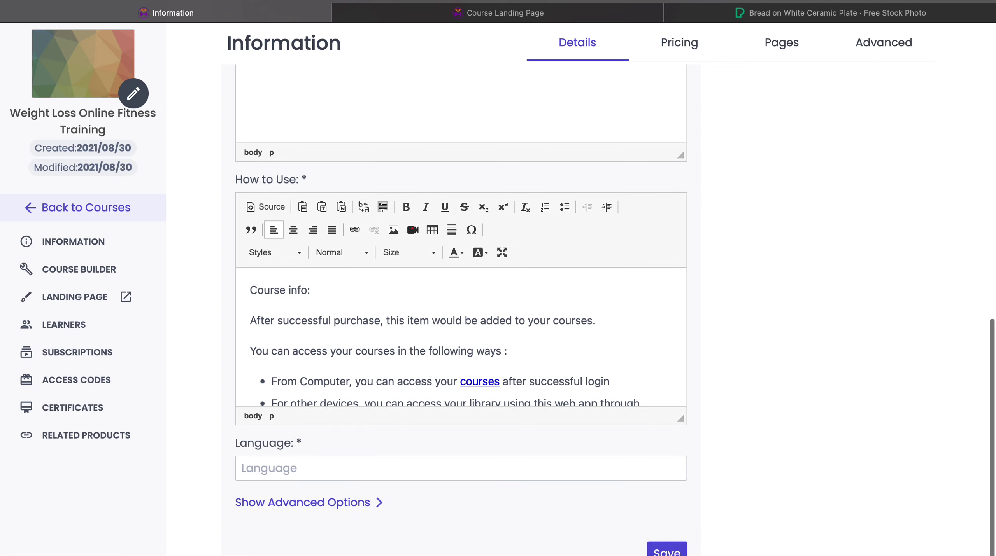
{"action": "scroll", "coordinate": [427, 192], "scroll_direction": "up", "scroll_amount": 2}
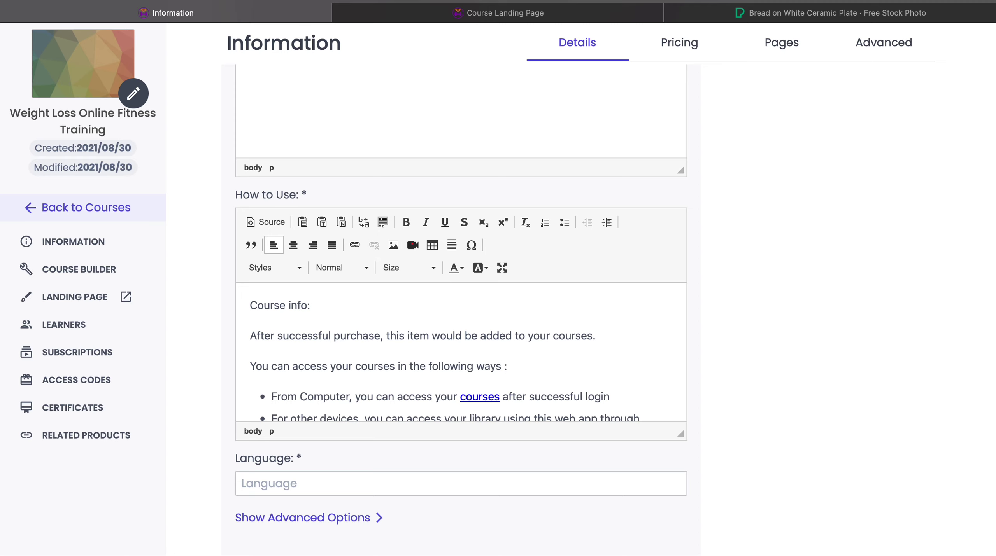
{"action": "scroll", "coordinate": [272, 149], "scroll_direction": "down", "scroll_amount": 2}
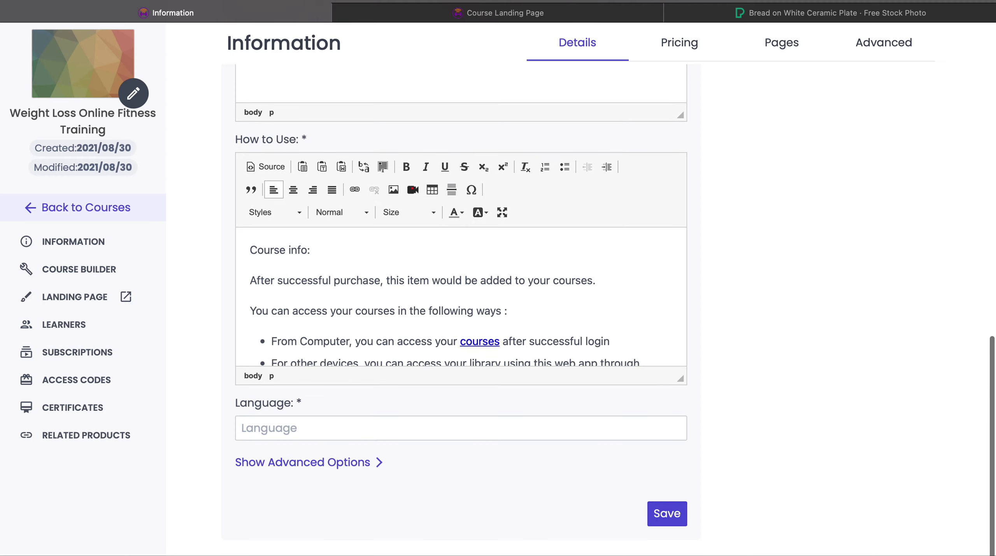
{"action": "left_click", "coordinate": [105, 271]}
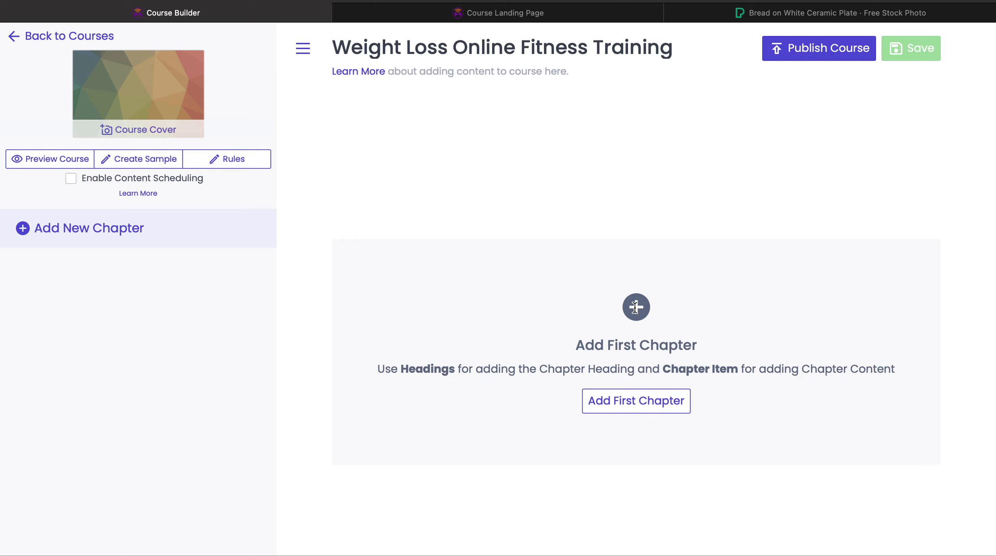
{"action": "left_click", "coordinate": [632, 401]}
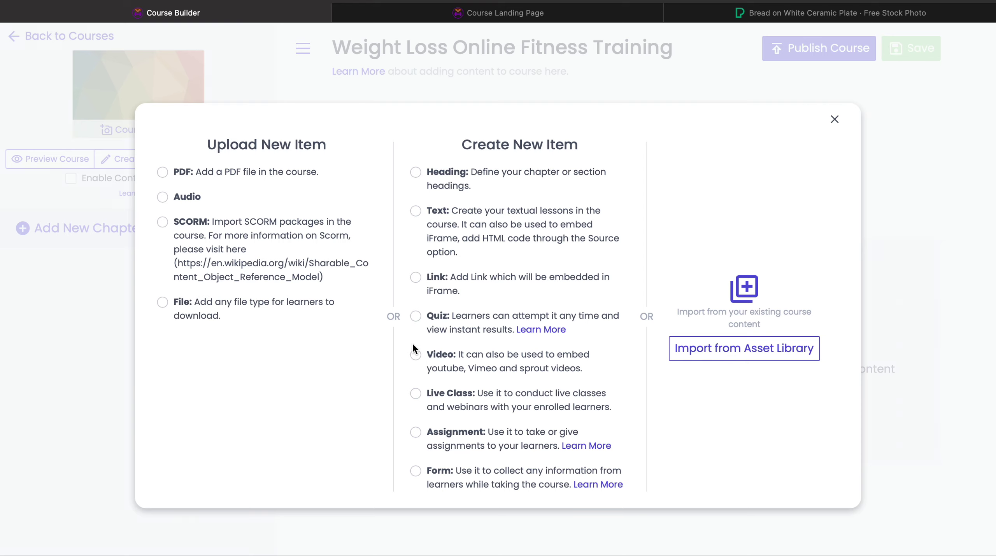
{"action": "left_click", "coordinate": [416, 355]}
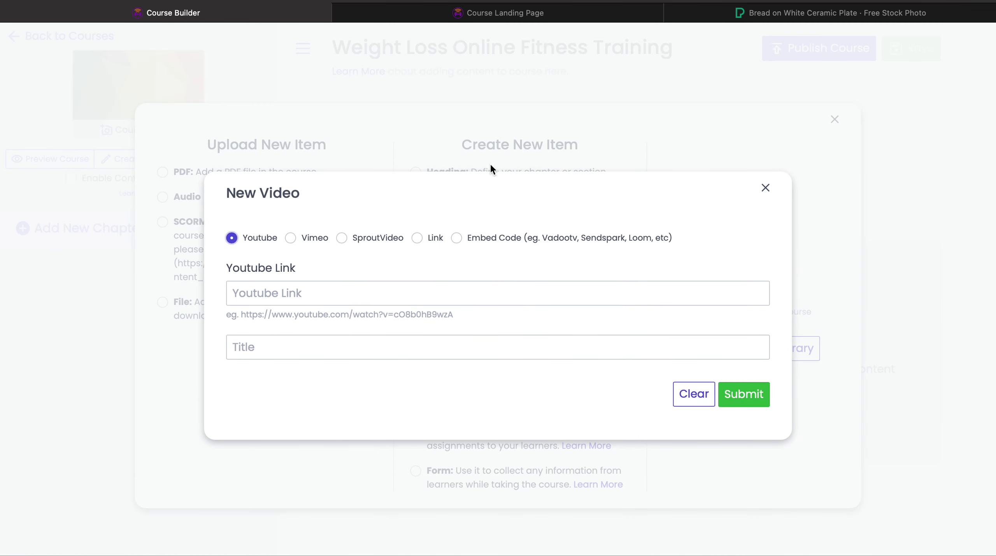
{"action": "left_click", "coordinate": [386, 298]}
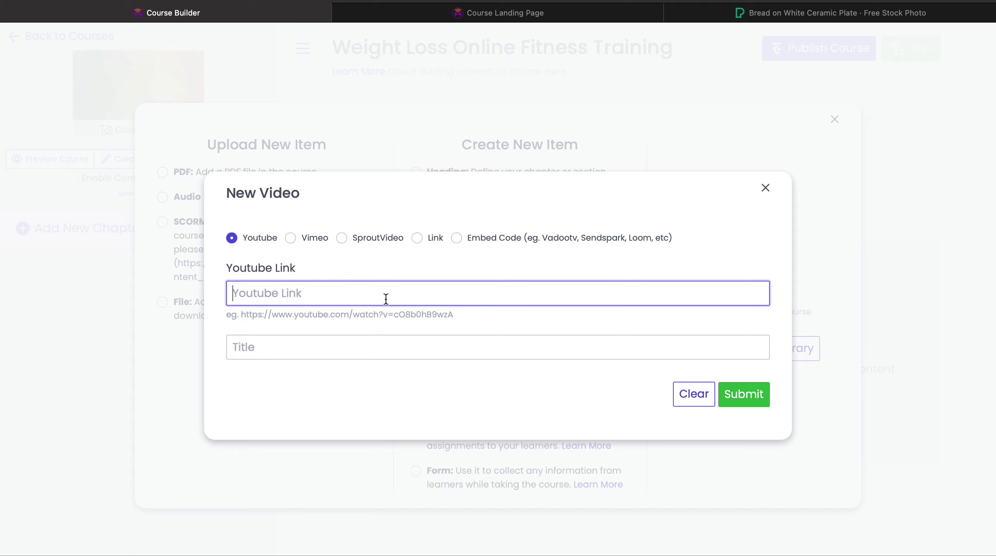
{"action": "type", "text": "y"}
{"action": "key", "text": "BackSpace"}
{"action": "type", "text": "www.Youtube.com"}
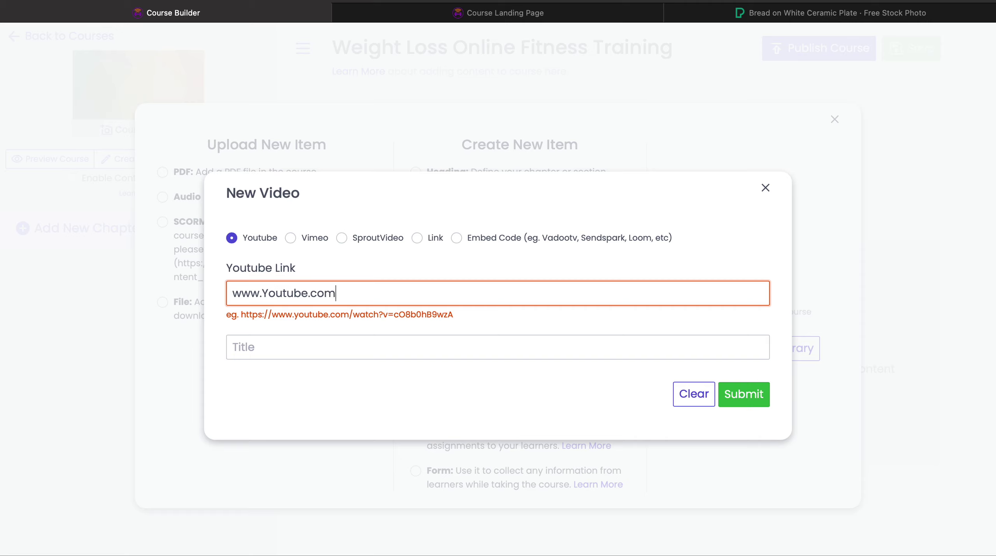
{"action": "type", "text": "/fit4mii"}
- Title the video "Weight Loss Lesson 1" and try to submit it
{"action": "left_click", "coordinate": [370, 347]}
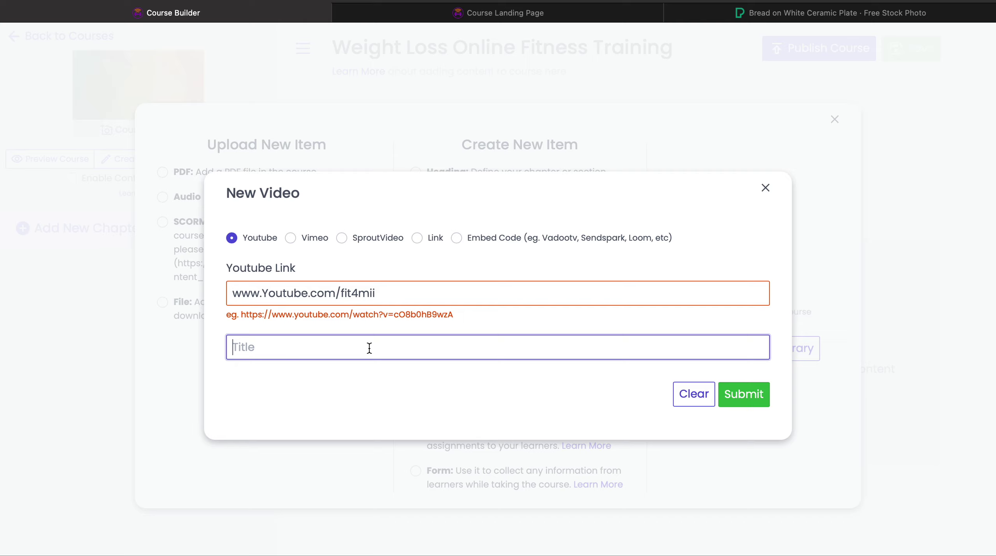
{"action": "type", "text": "Weight loss"}
{"action": "key", "text": "BackSpace"}
{"action": "key", "text": "BackSpace"}
{"action": "key", "text": "BackSpace"}
{"action": "key", "text": "BackSpace"}
{"action": "type", "text": "Loss Lesson "}
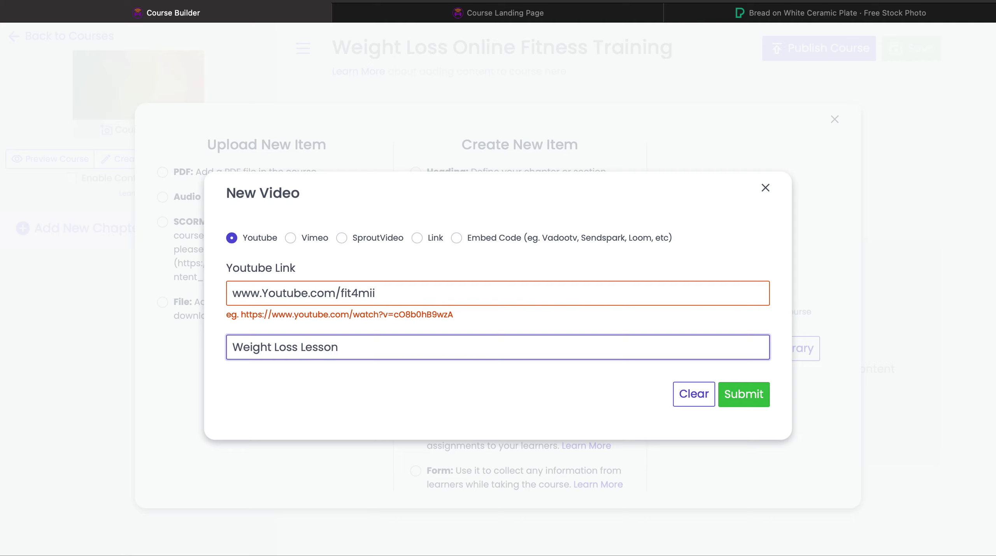
{"action": "type", "text": "1"}
{"action": "left_click", "coordinate": [722, 394]}
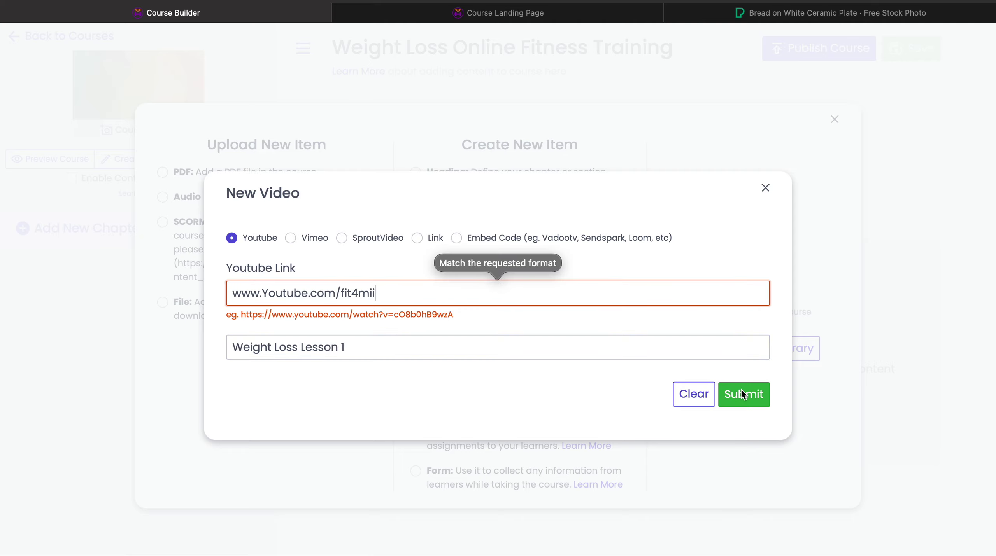
- Replace "fit4mii" in the link with the example's "watch?v=cO8b0hB9wzA", retype the slash before it, and try to submit the video
{"action": "left_click", "coordinate": [357, 315]}
{"action": "left_click_drag", "start_coordinate": [356, 315], "coordinate": [471, 313]}
{"action": "key", "text": "ctrl+c"}
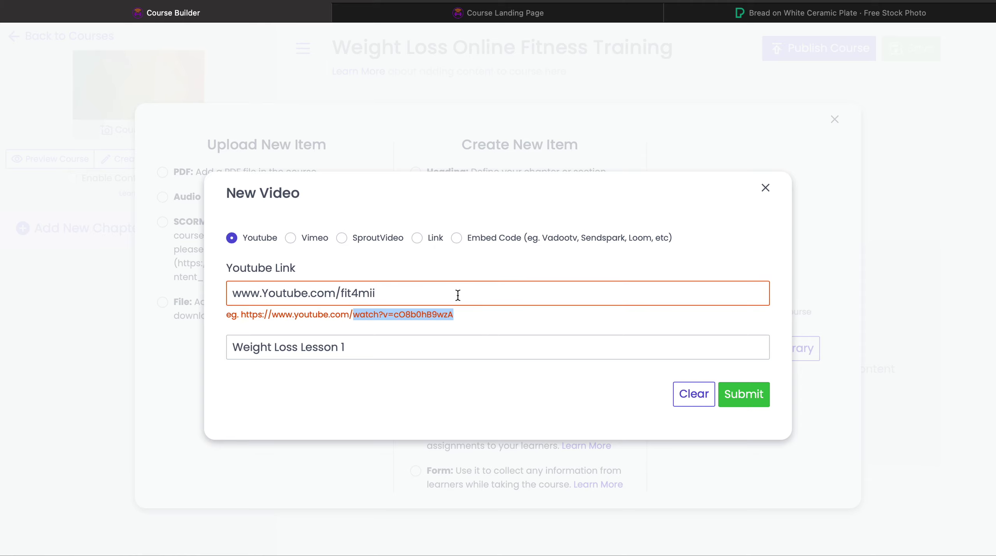
{"action": "left_click_drag", "start_coordinate": [336, 292], "coordinate": [442, 285]}
{"action": "key", "text": "BackSpace"}
{"action": "key", "text": "ctrl+v"}
{"action": "left_click", "coordinate": [760, 395]}
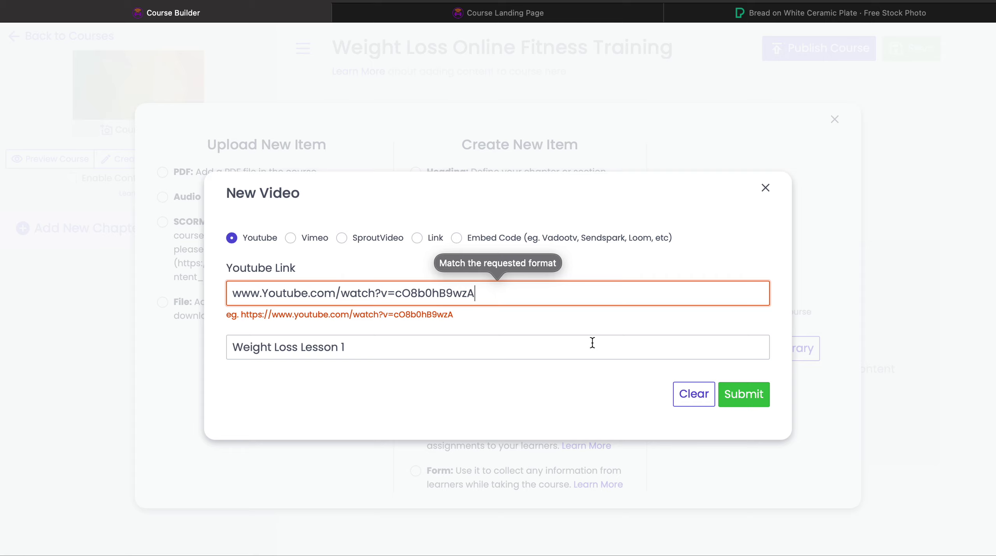
{"action": "left_click", "coordinate": [341, 293]}
{"action": "key", "text": "BackSpace"}
{"action": "type", "text": "/"}
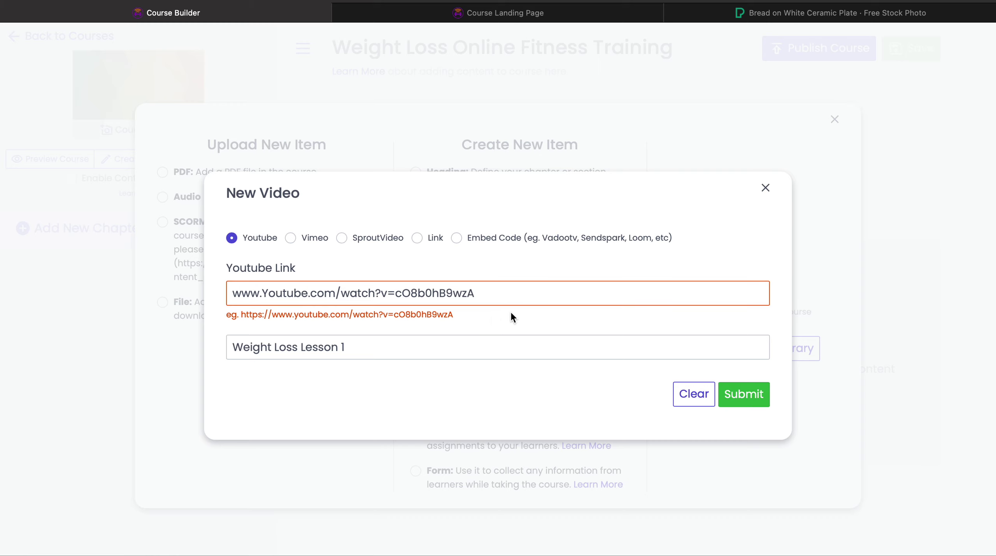
{"action": "left_click", "coordinate": [733, 394]}
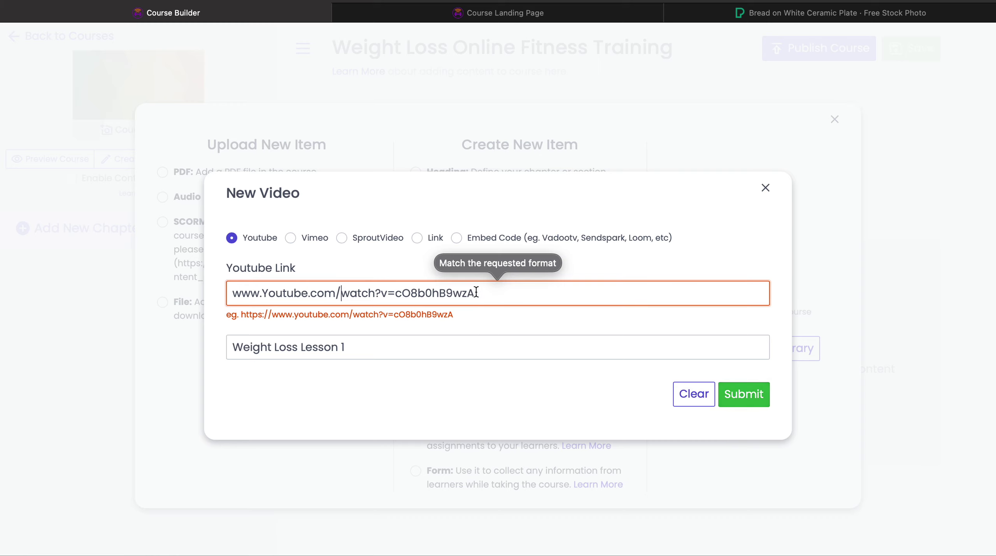
- In the stock photo browser tab, search for "youtube", open YouTube, agree to its cookies and open the "AVATAR: FRONTIERS OF PANDORA Trailer (2022)" video
{"action": "left_click", "coordinate": [934, 12]}
{"action": "left_click", "coordinate": [934, 13]}
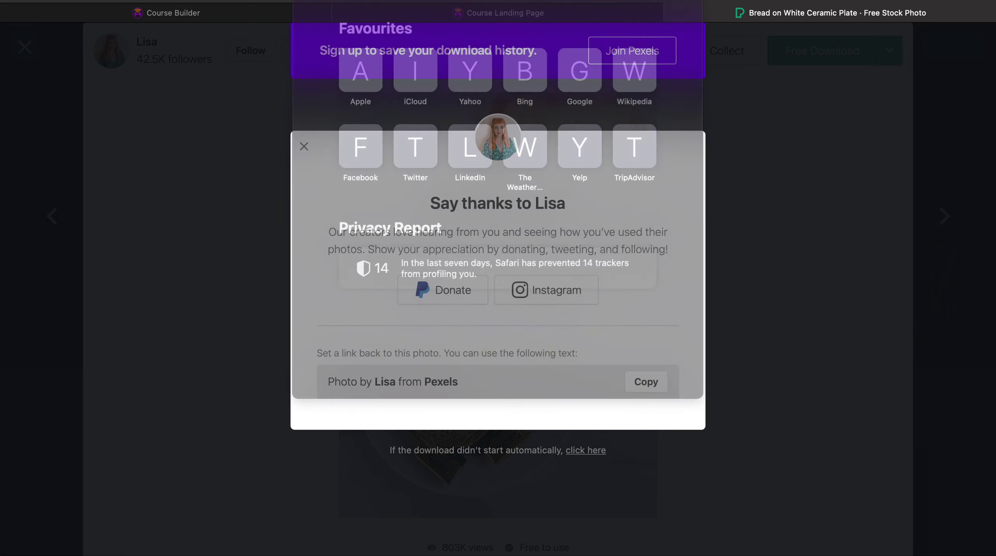
{"action": "type", "text": "yo"}
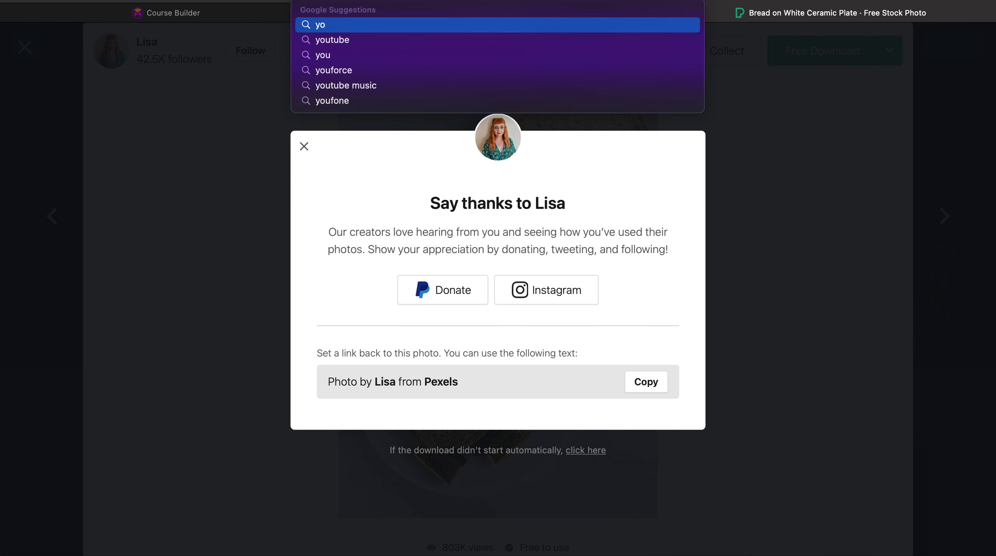
{"action": "type", "text": "utube"}
{"action": "key", "text": "Return"}
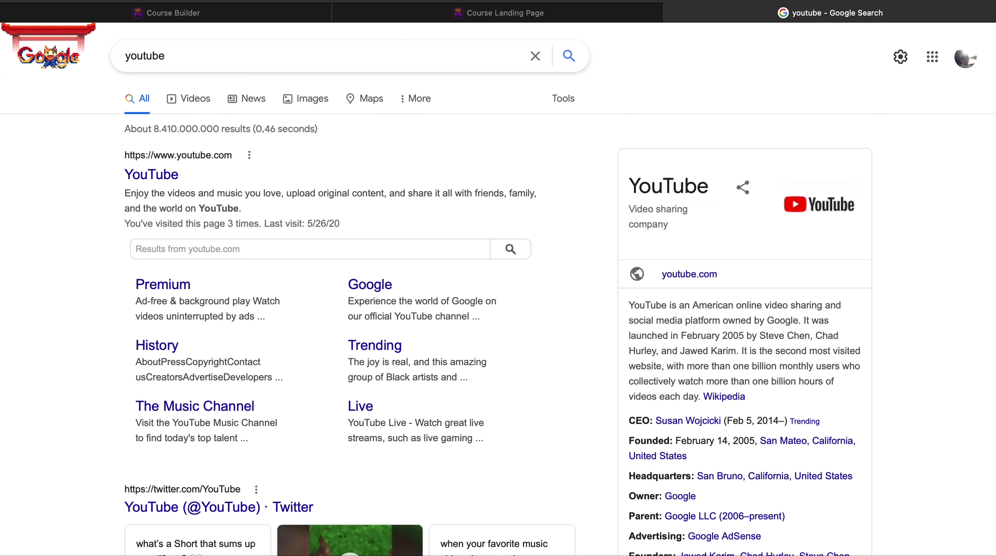
{"action": "left_click", "coordinate": [148, 176]}
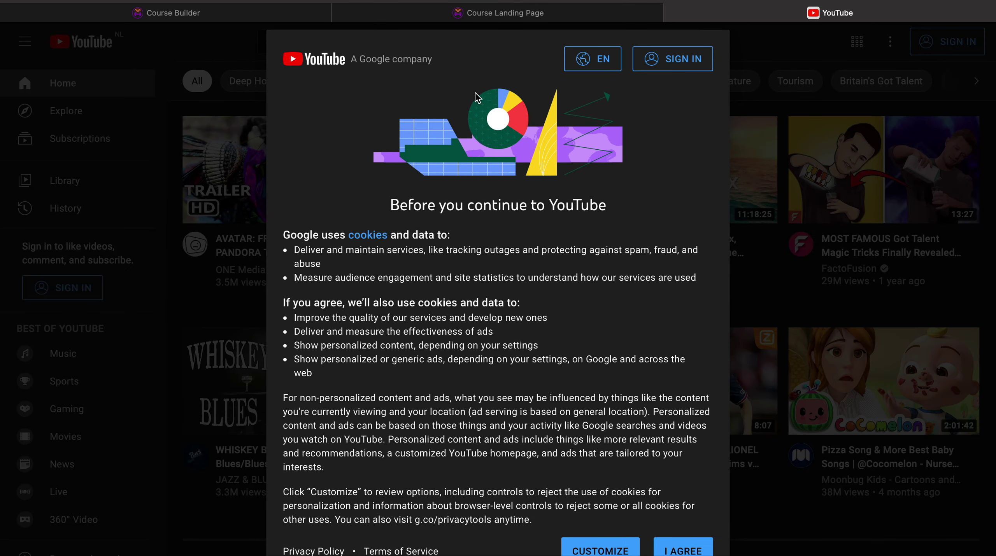
{"action": "left_click", "coordinate": [668, 549]}
{"action": "left_click", "coordinate": [278, 170]}
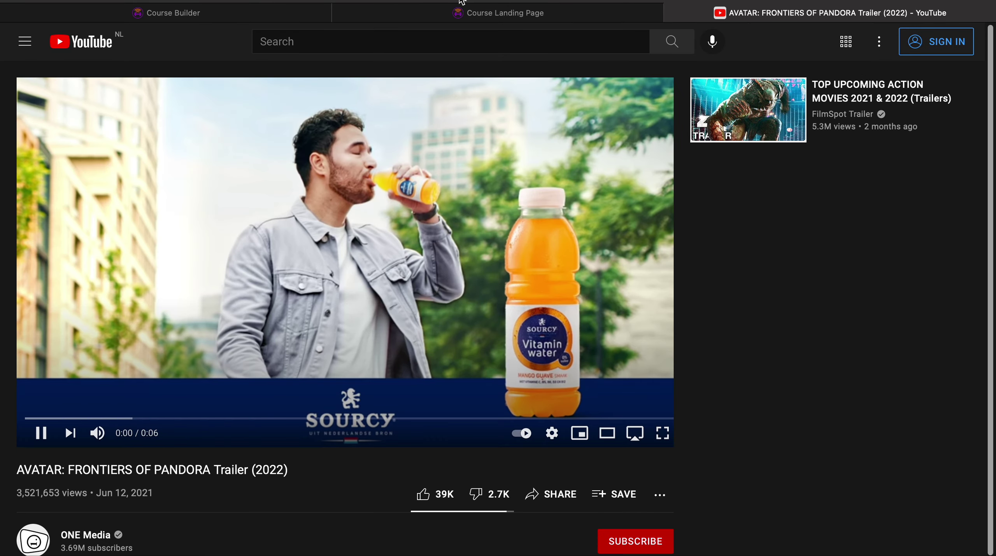
- Copy the trailer's web address, close its browser tab and return to the Course Builder page
{"action": "left_click", "coordinate": [735, 4]}
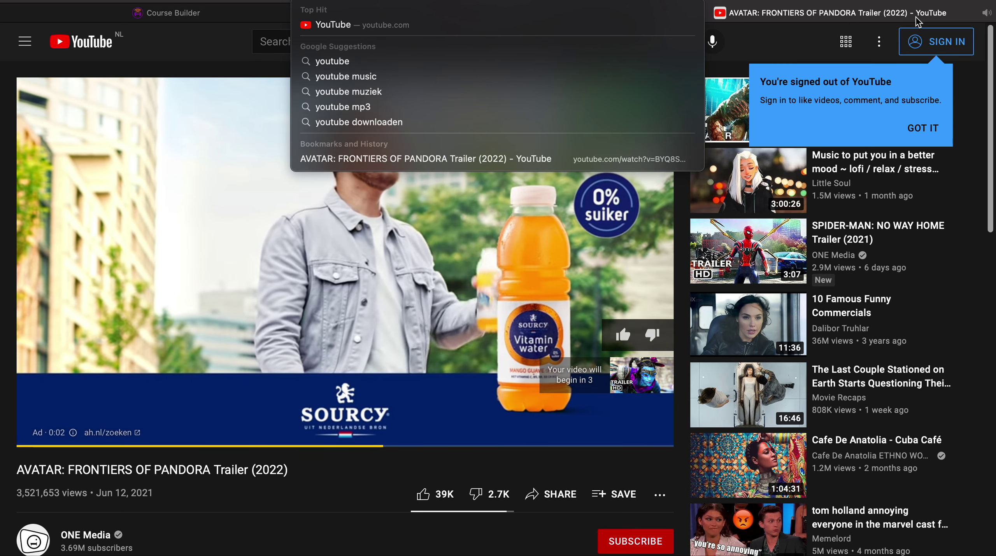
{"action": "key", "text": "Escape"}
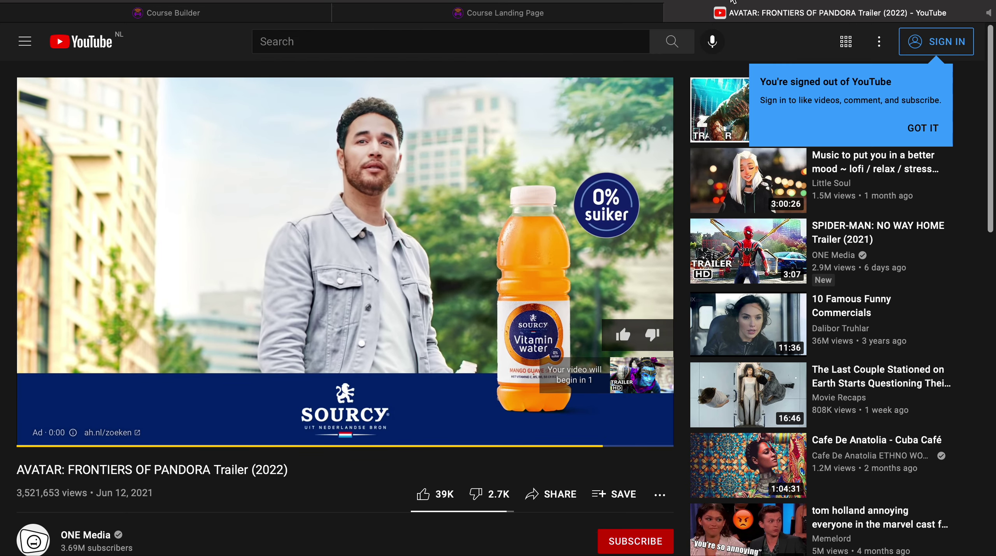
{"action": "left_click", "coordinate": [671, 13]}
{"action": "left_click", "coordinate": [323, 15]}
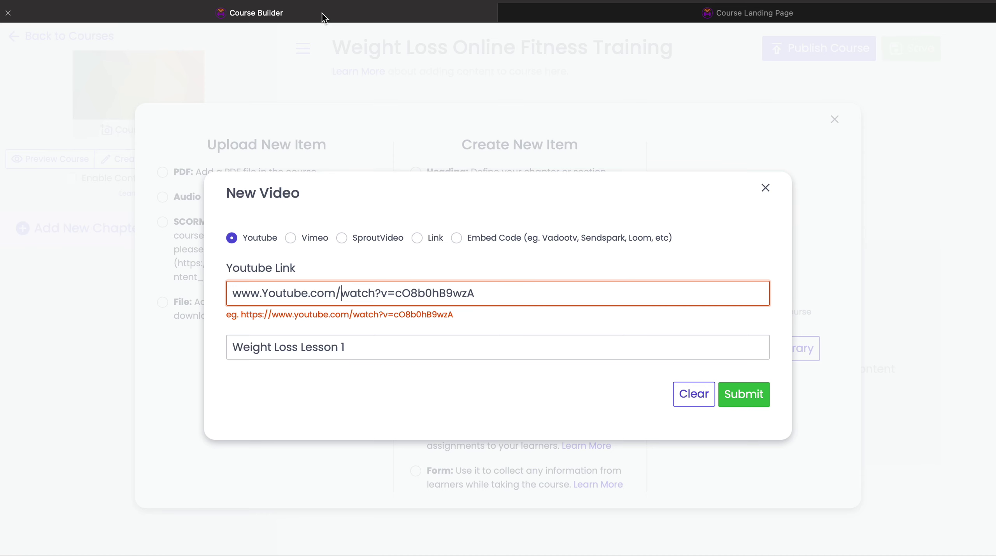
{"action": "left_click_drag", "start_coordinate": [502, 294], "coordinate": [116, 285]}
{"action": "key", "text": "BackSpace"}
{"action": "type", "text": "https://www.youtube.com/watch?v=BYQ8S5xtY68"}
{"action": "left_click", "coordinate": [749, 392]}
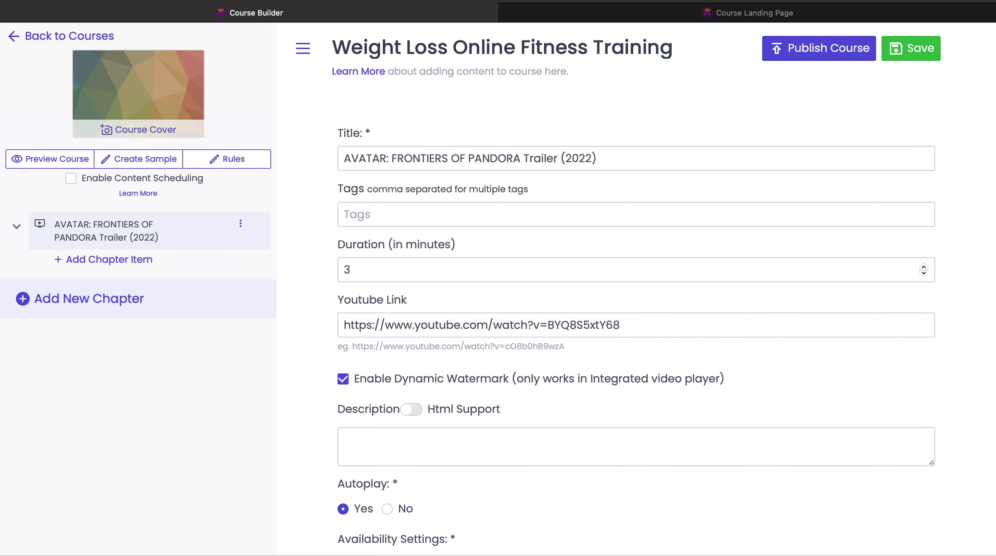
- Examine the new video item's tags, duration, link, watermark, description, autoplay and availability settings, and its video preview
{"action": "scroll", "coordinate": [802, 398], "scroll_direction": "down", "scroll_amount": 3}
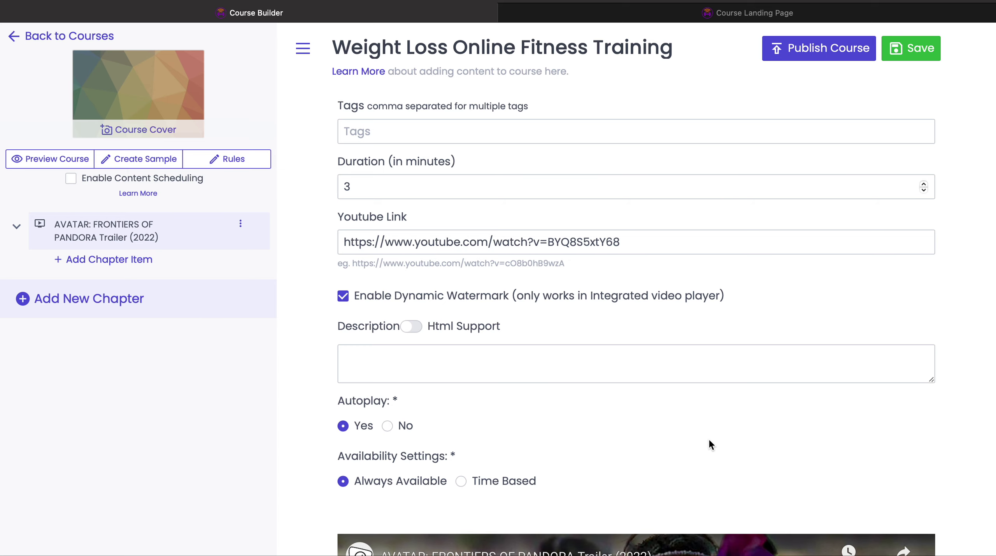
{"action": "scroll", "coordinate": [710, 445], "scroll_direction": "down", "scroll_amount": 3}
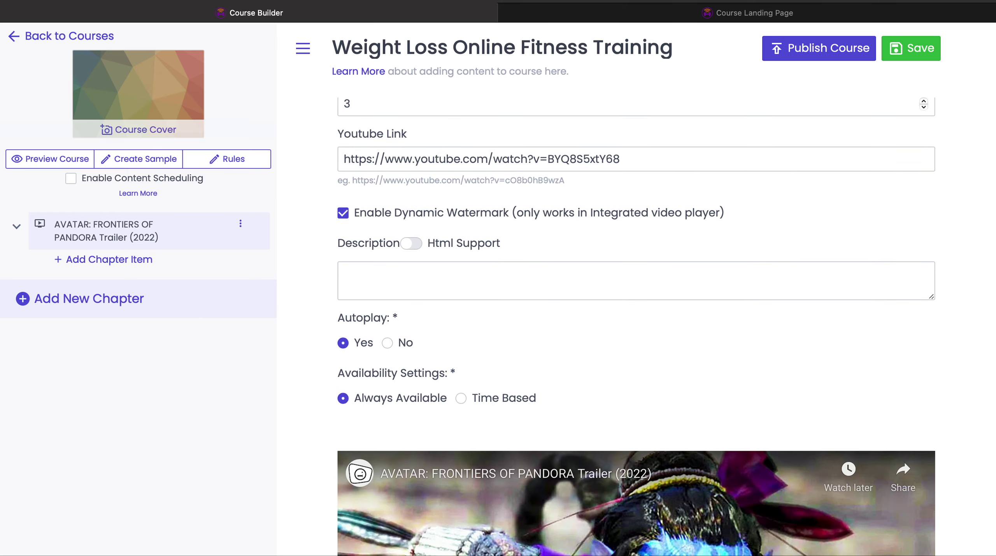
{"action": "scroll", "coordinate": [665, 327], "scroll_direction": "down", "scroll_amount": 2}
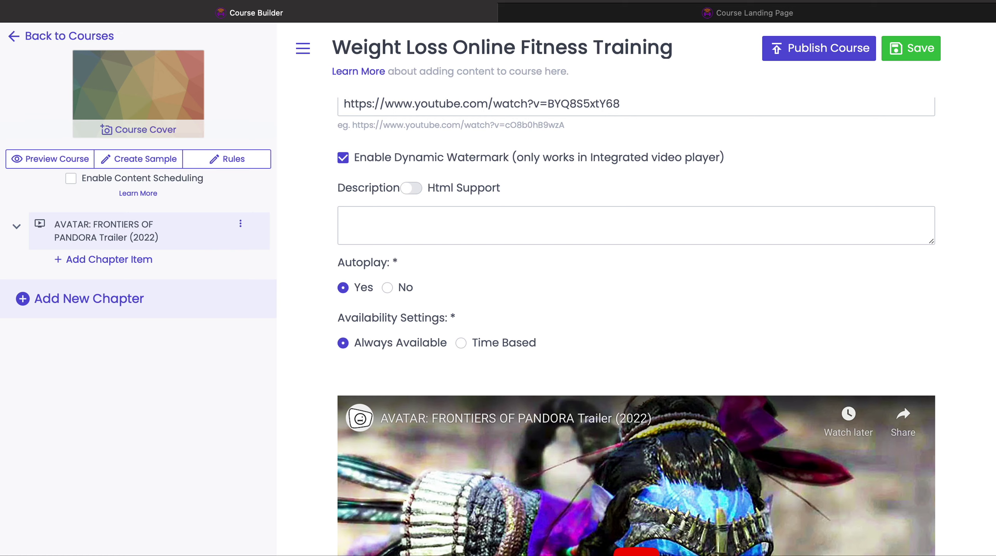
{"action": "scroll", "coordinate": [666, 327], "scroll_direction": "down", "scroll_amount": 1}
{"action": "scroll", "coordinate": [666, 327], "scroll_direction": "up", "scroll_amount": 1}
{"action": "left_click", "coordinate": [576, 220]}
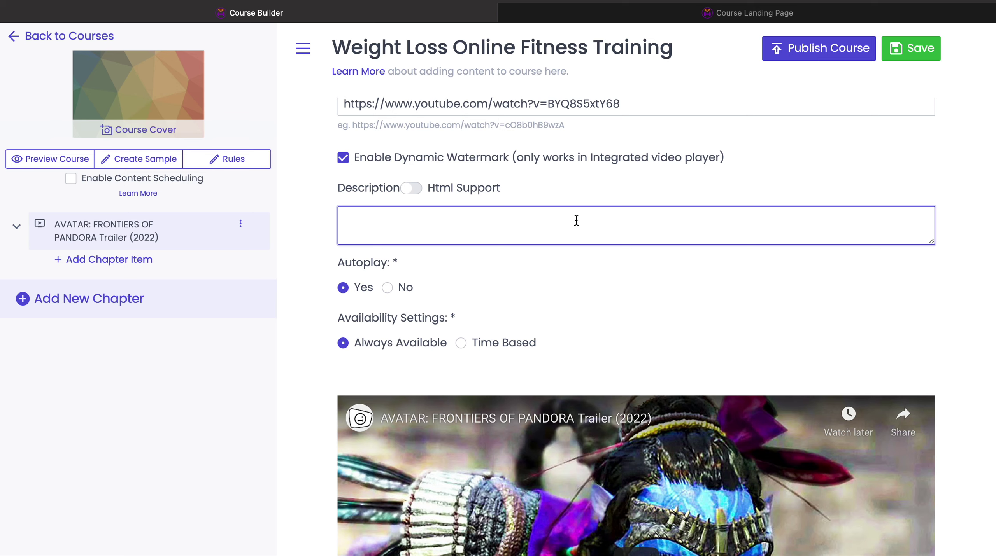
{"action": "left_click", "coordinate": [982, 273]}
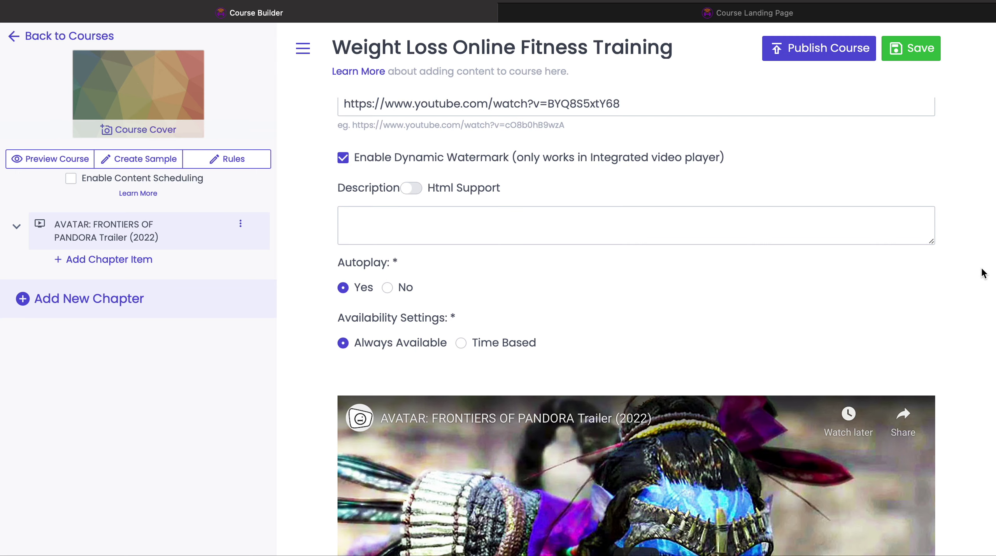
{"action": "scroll", "coordinate": [982, 273], "scroll_direction": "down", "scroll_amount": 2}
{"action": "scroll", "coordinate": [982, 273], "scroll_direction": "up", "scroll_amount": 1}
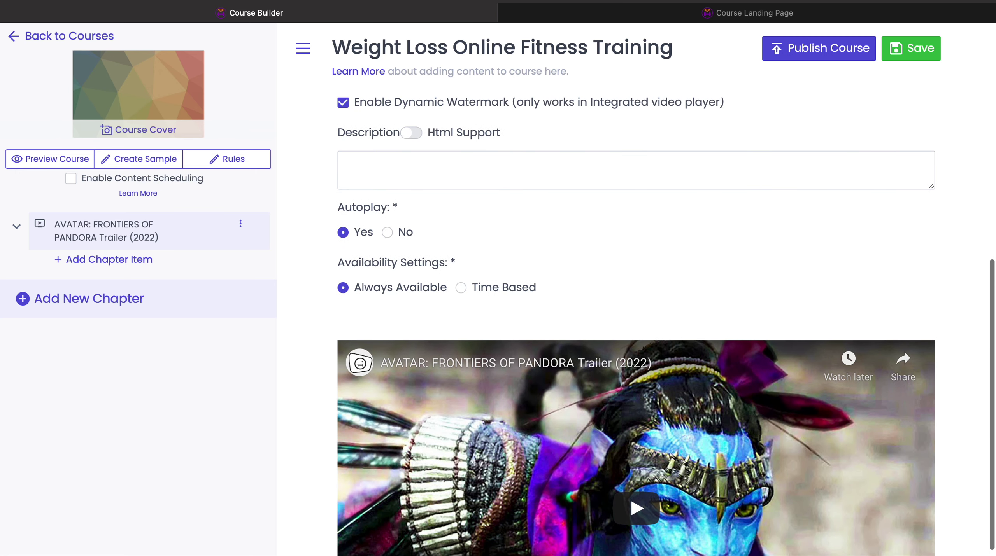
{"action": "scroll", "coordinate": [982, 272], "scroll_direction": "down", "scroll_amount": 2}
{"action": "scroll", "coordinate": [666, 327], "scroll_direction": "up", "scroll_amount": 1}
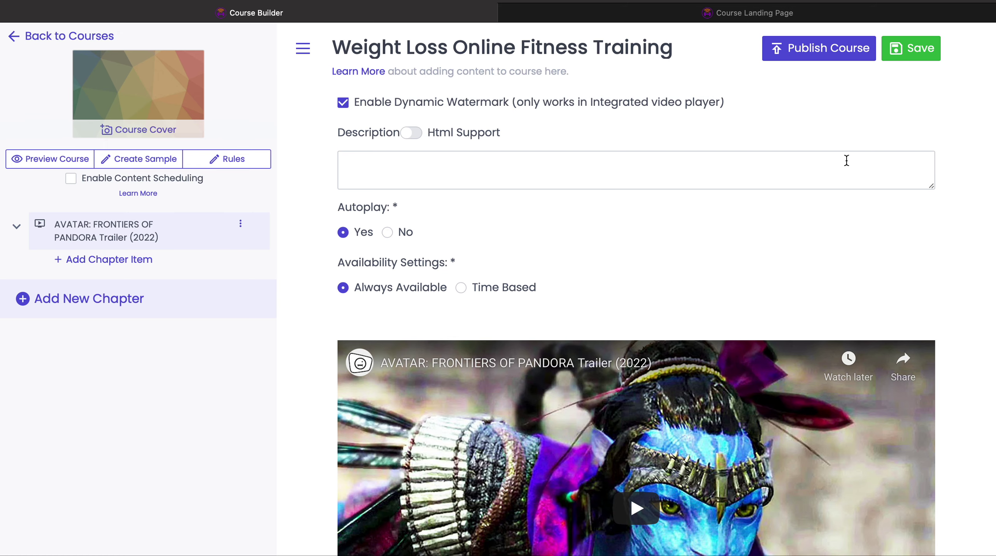
{"action": "scroll", "coordinate": [763, 150], "scroll_direction": "down", "scroll_amount": 3}
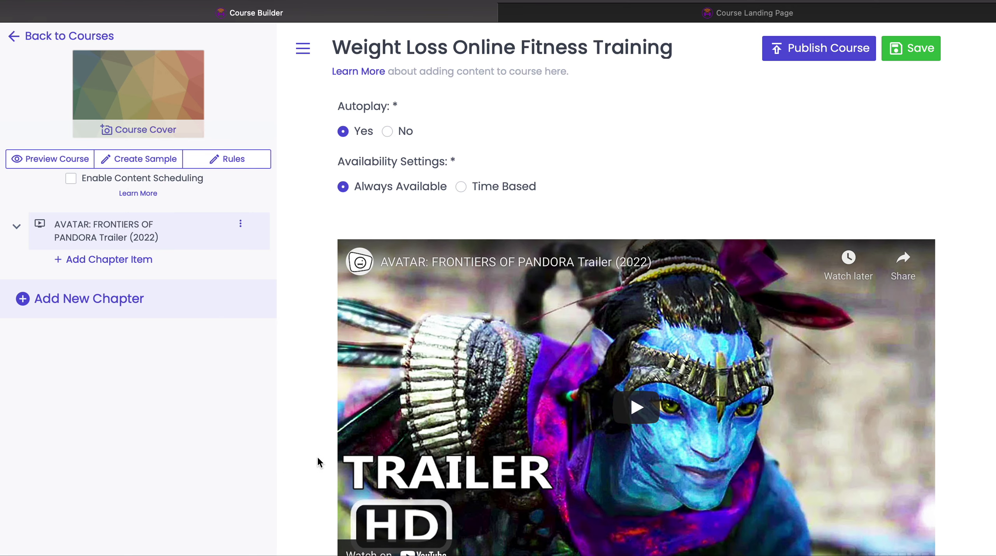
- View the PDF upload options for a new chapter and close them without choosing a file
{"action": "left_click", "coordinate": [70, 299]}
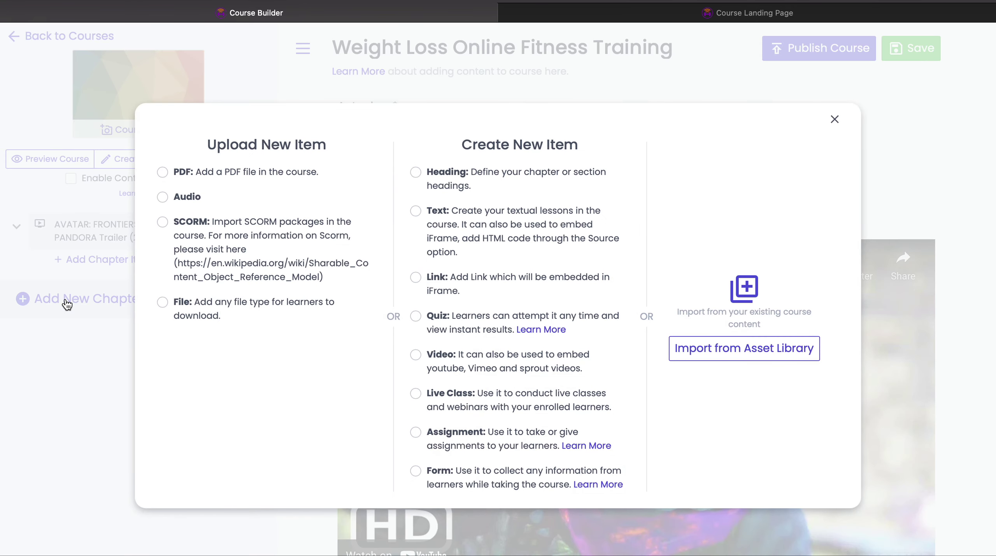
{"action": "left_click", "coordinate": [163, 173]}
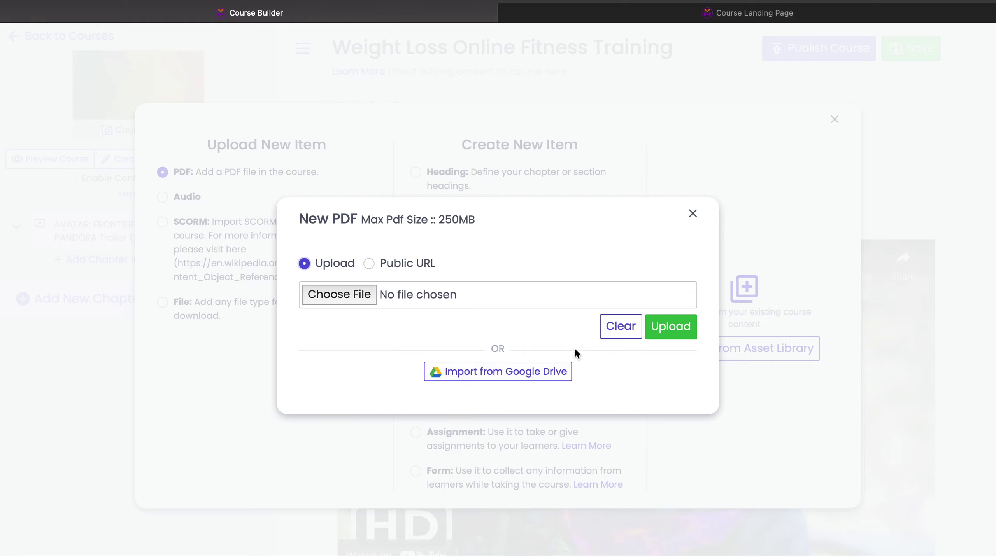
{"action": "left_click", "coordinate": [695, 217]}
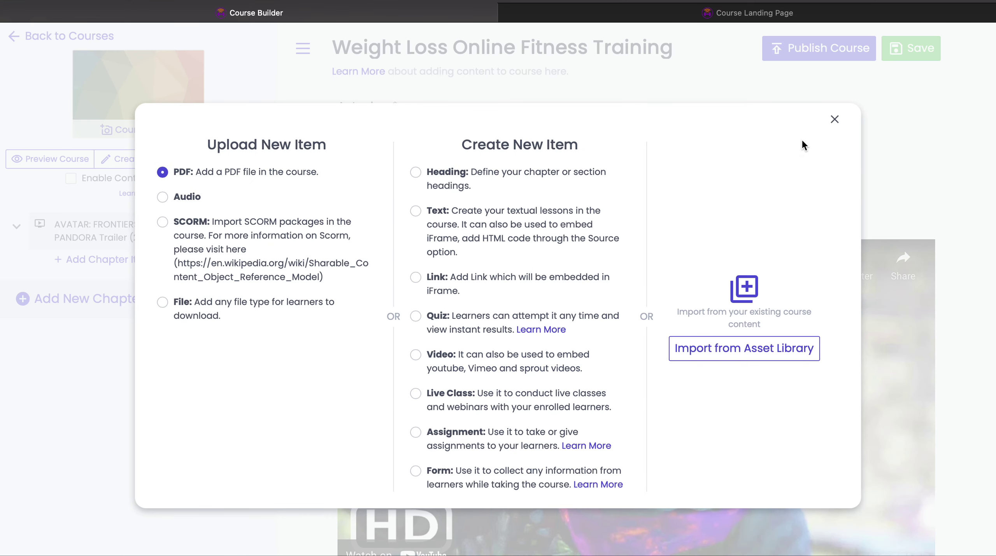
{"action": "left_click", "coordinate": [834, 118]}
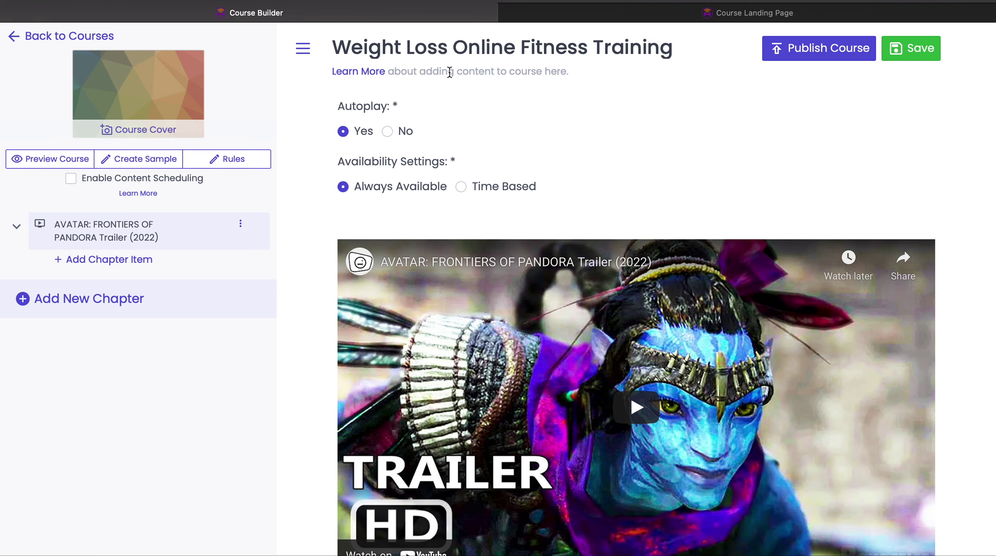
{"action": "left_click", "coordinate": [59, 303]}
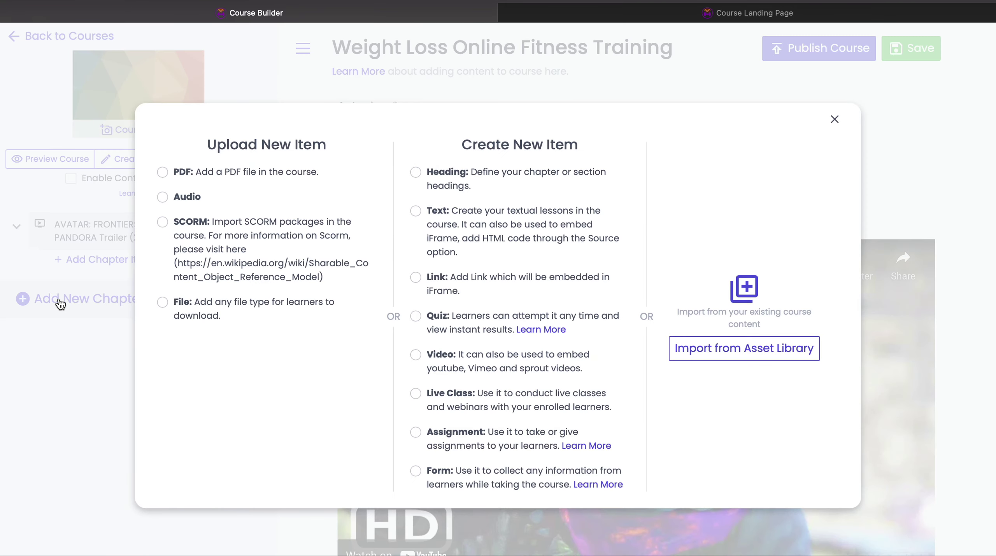
{"action": "left_click", "coordinate": [834, 120]}
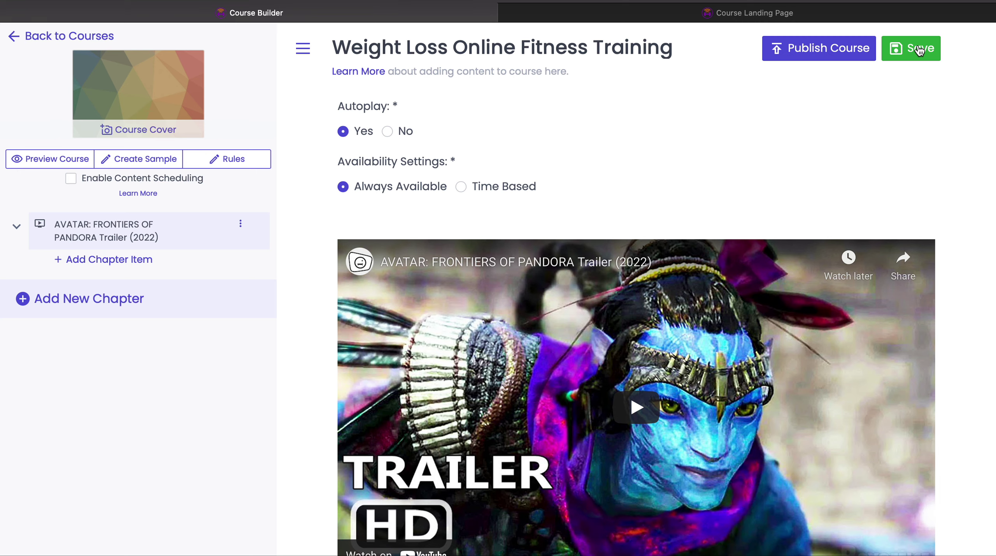
{"action": "left_click", "coordinate": [62, 299]}
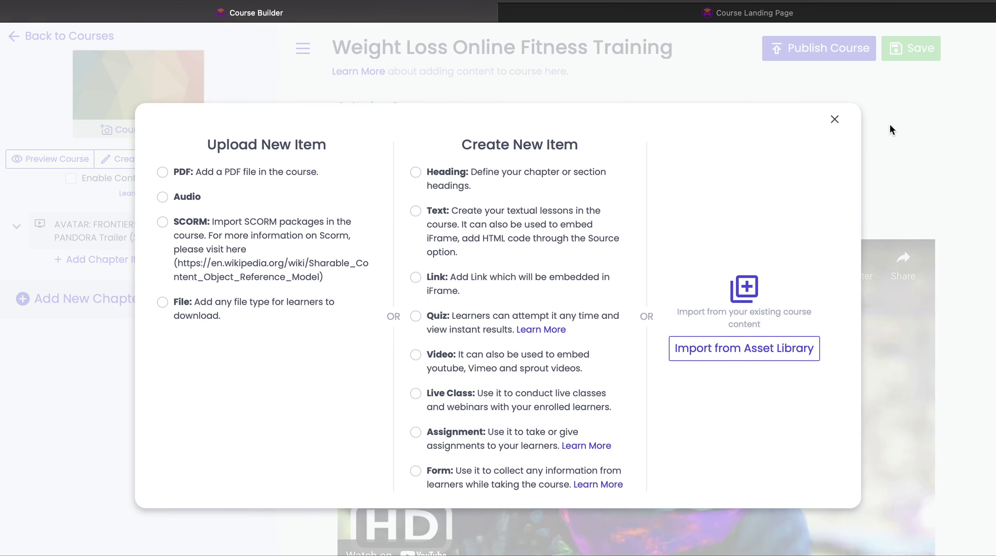
{"action": "left_click", "coordinate": [831, 121]}
{"action": "left_click", "coordinate": [132, 266]}
{"action": "left_click", "coordinate": [415, 395]}
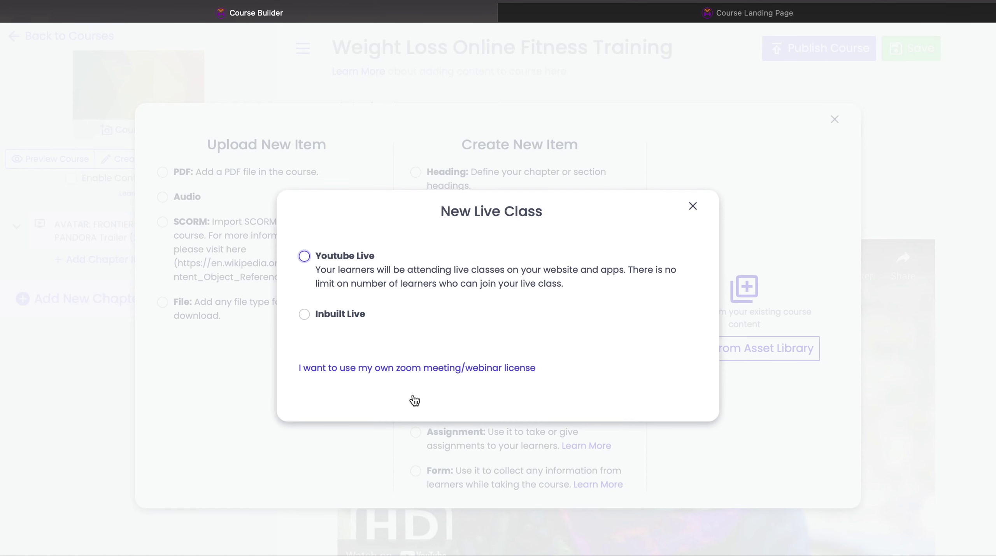
{"action": "left_click", "coordinate": [304, 315]}
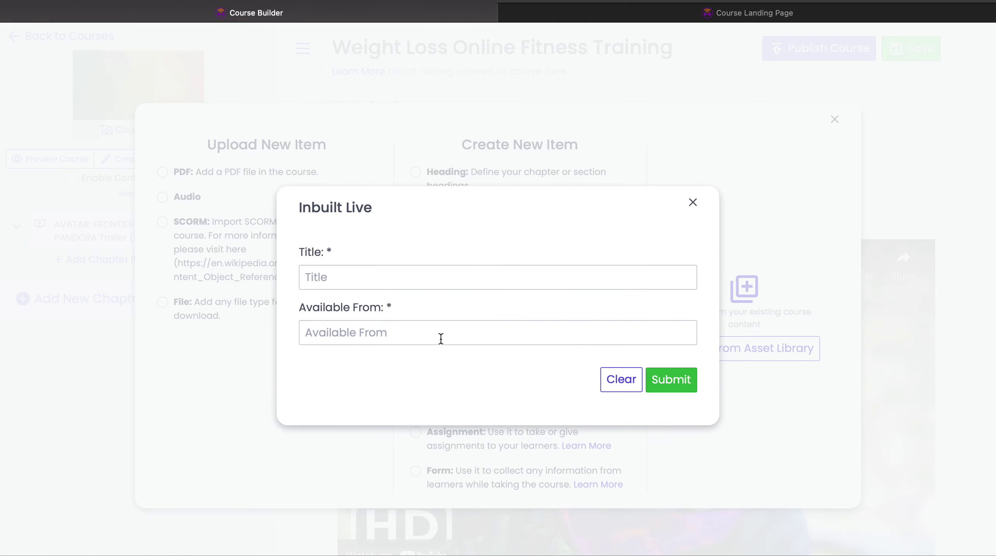
{"action": "left_click", "coordinate": [399, 283]}
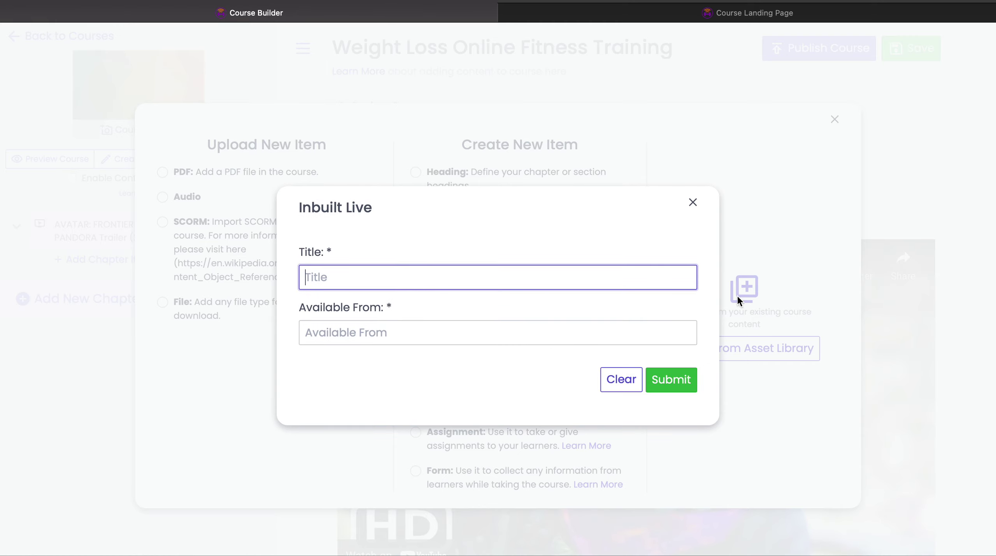
{"action": "left_click", "coordinate": [600, 337]}
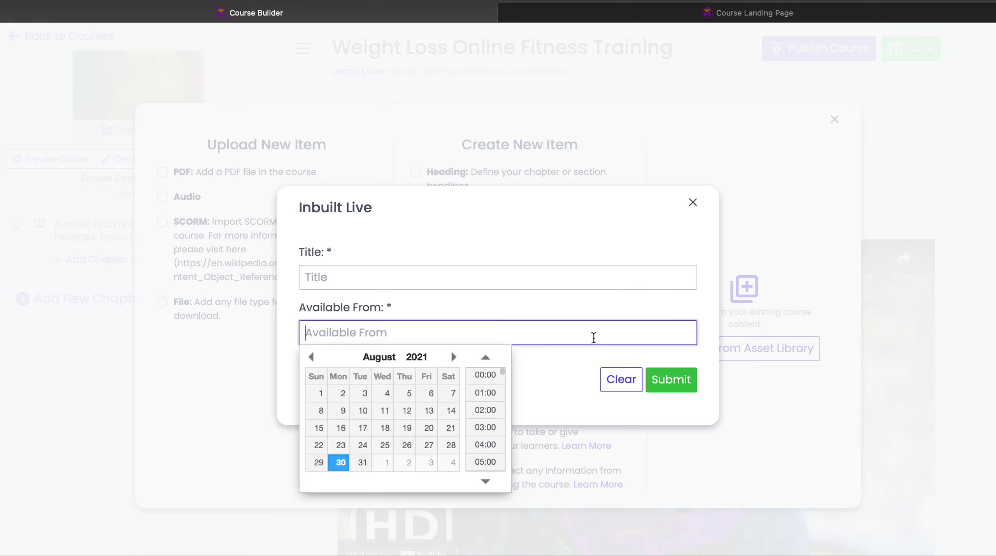
{"action": "left_click", "coordinate": [356, 463]}
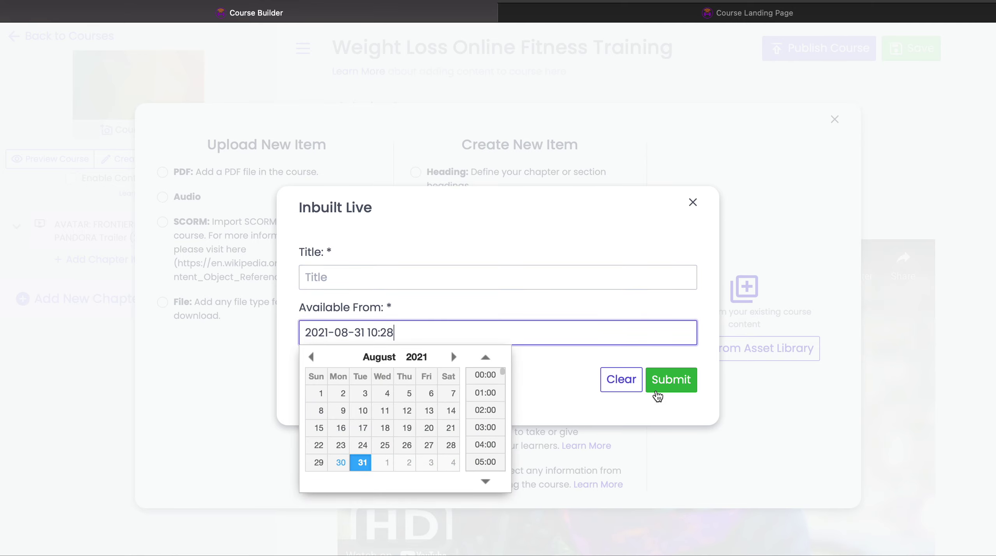
{"action": "left_click", "coordinate": [491, 433]}
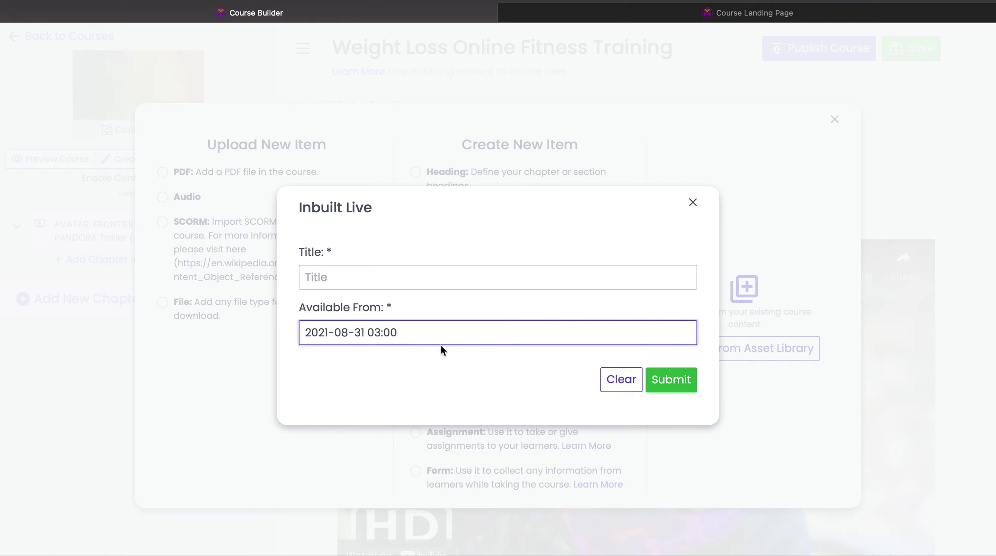
- Title the inbuilt live class "Weight loss" and submit it
{"action": "left_click", "coordinate": [679, 384]}
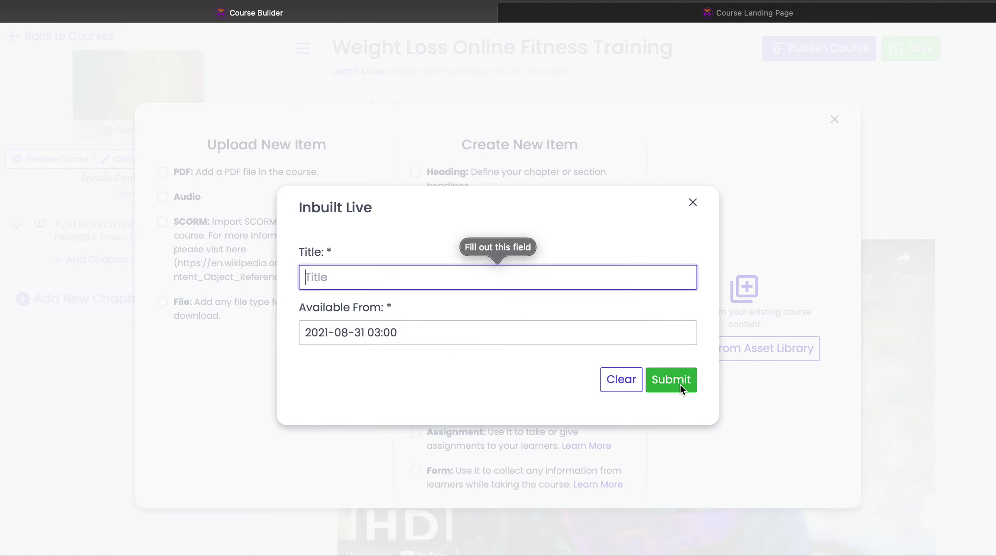
{"action": "type", "text": "Weight"}
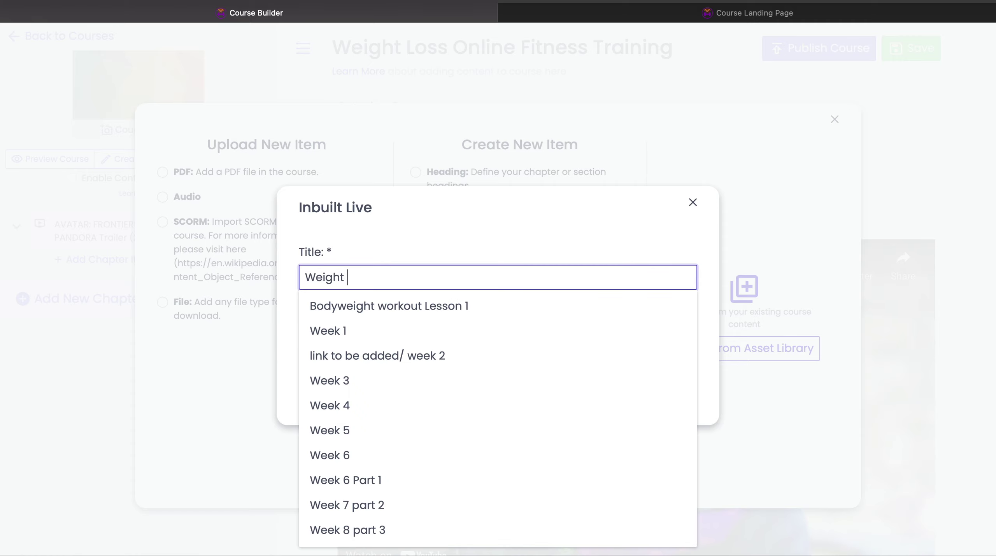
{"action": "type", "text": " loss"}
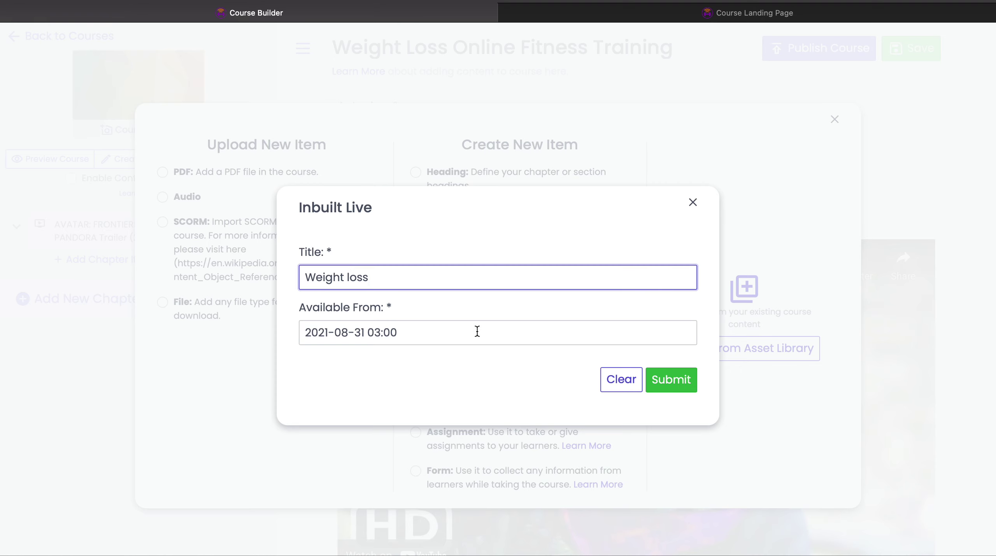
{"action": "left_click", "coordinate": [679, 386]}
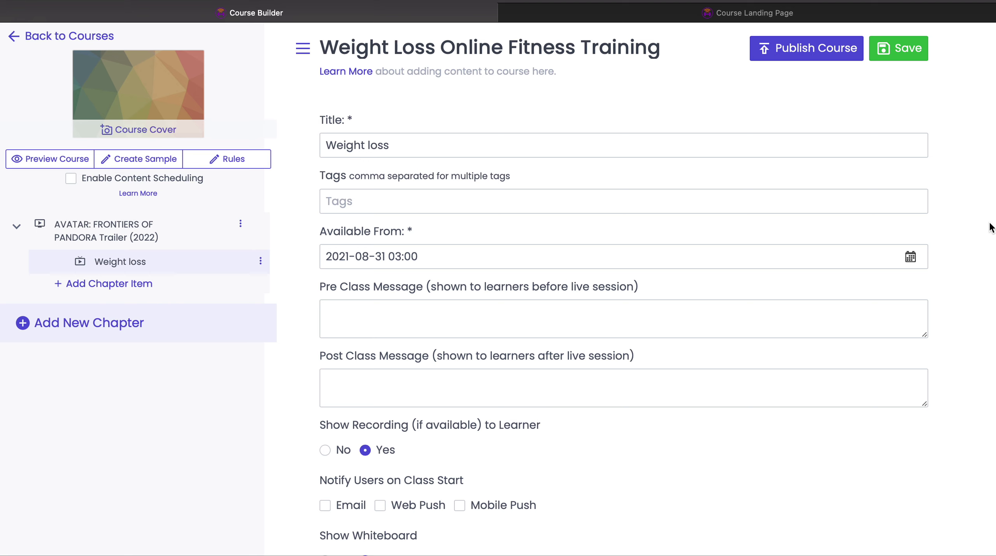
- Examine the live class's message, recording, notification, whiteboard and thumbnail settings and instructor instructions, and try to launch the class
{"action": "scroll", "coordinate": [990, 227], "scroll_direction": "down", "scroll_amount": 5}
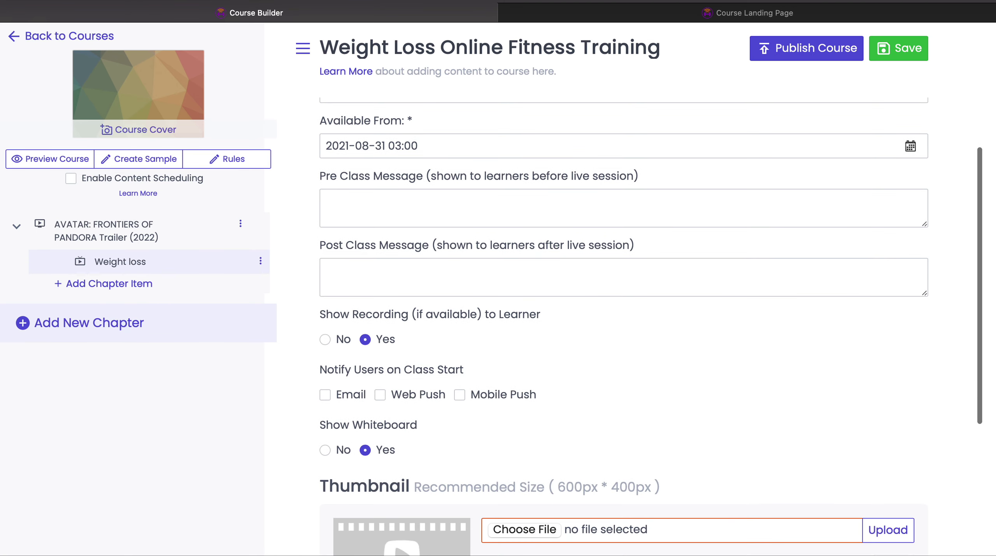
{"action": "scroll", "coordinate": [651, 328], "scroll_direction": "down", "scroll_amount": 8}
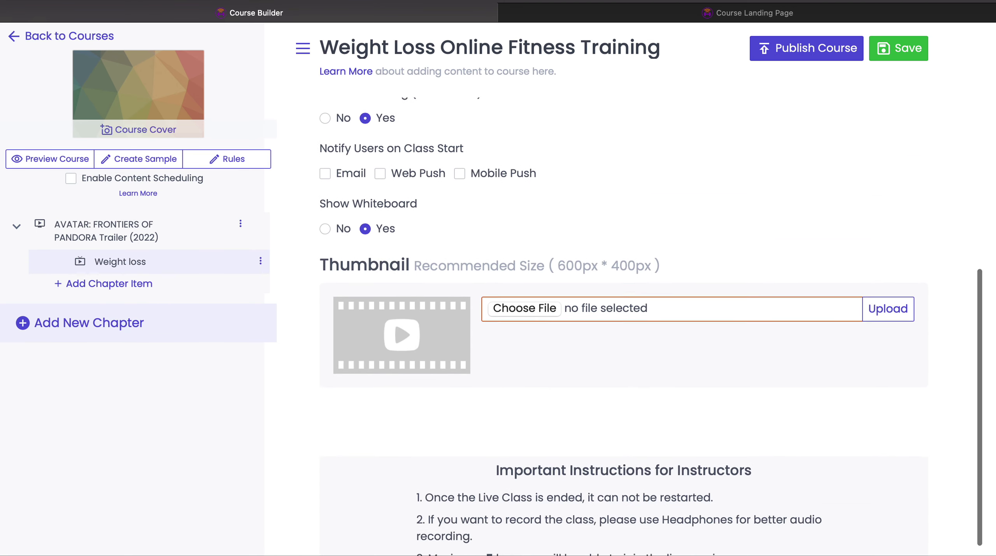
{"action": "scroll", "coordinate": [651, 327], "scroll_direction": "up", "scroll_amount": 3}
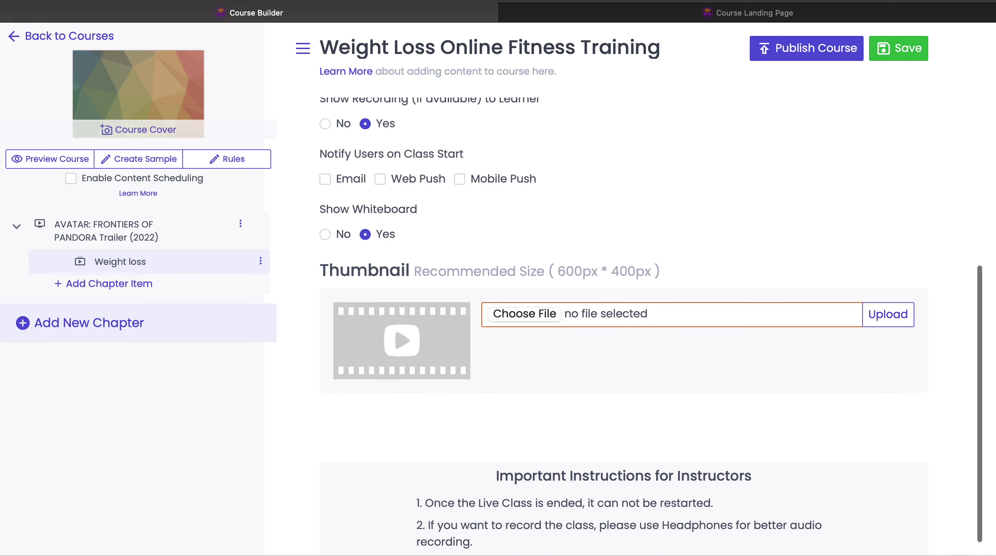
{"action": "scroll", "coordinate": [651, 327], "scroll_direction": "down", "scroll_amount": 3}
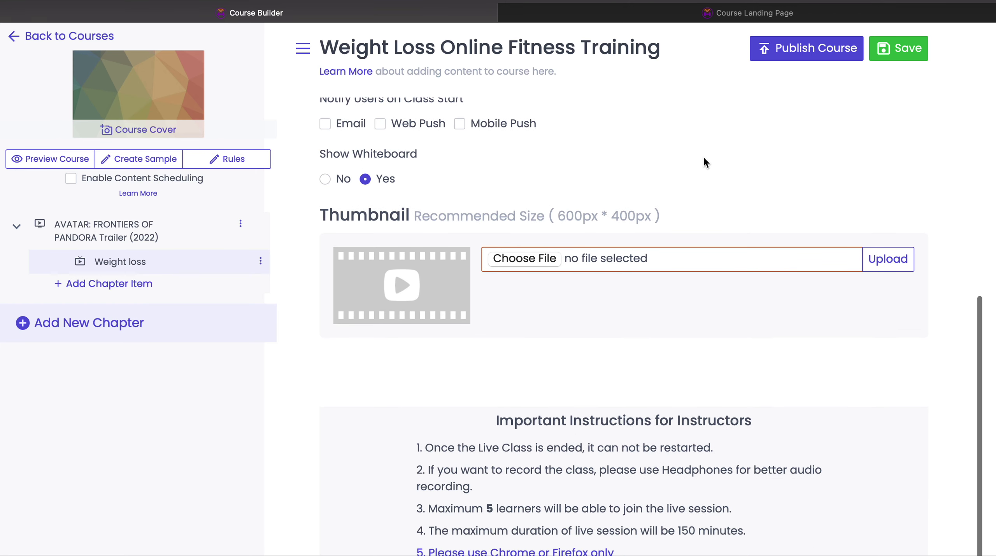
{"action": "scroll", "coordinate": [625, 269], "scroll_direction": "down", "scroll_amount": 1}
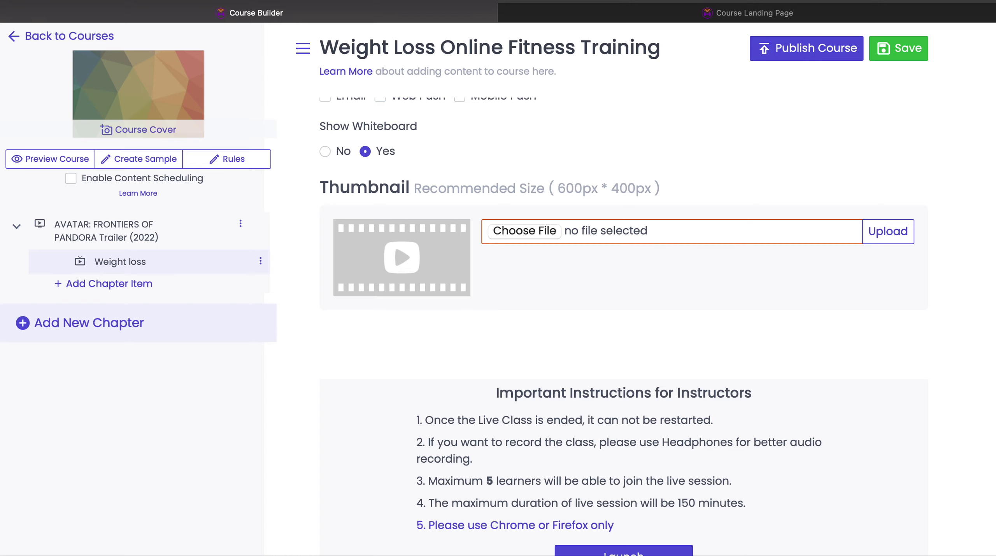
{"action": "left_click", "coordinate": [611, 552]}
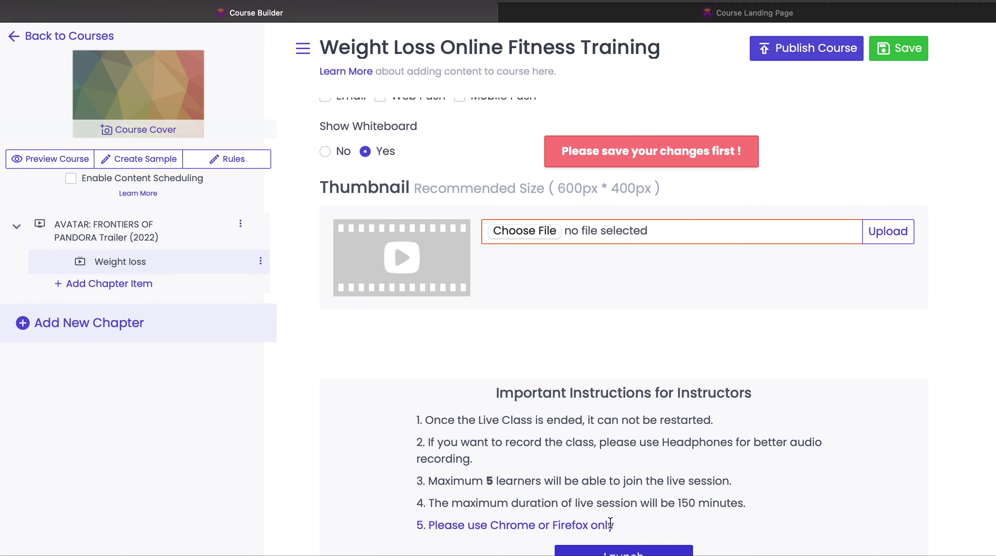
- Select pexels-lisa-9166412.jpg from the Downloads folder as the live class's thumbnail file
{"action": "scroll", "coordinate": [616, 351], "scroll_direction": "up", "scroll_amount": 5}
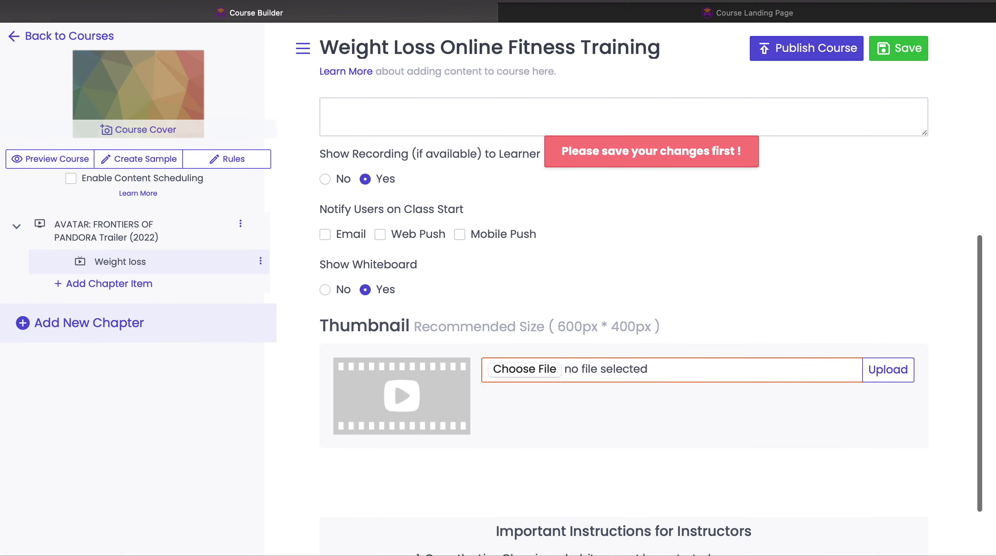
{"action": "left_click", "coordinate": [513, 372]}
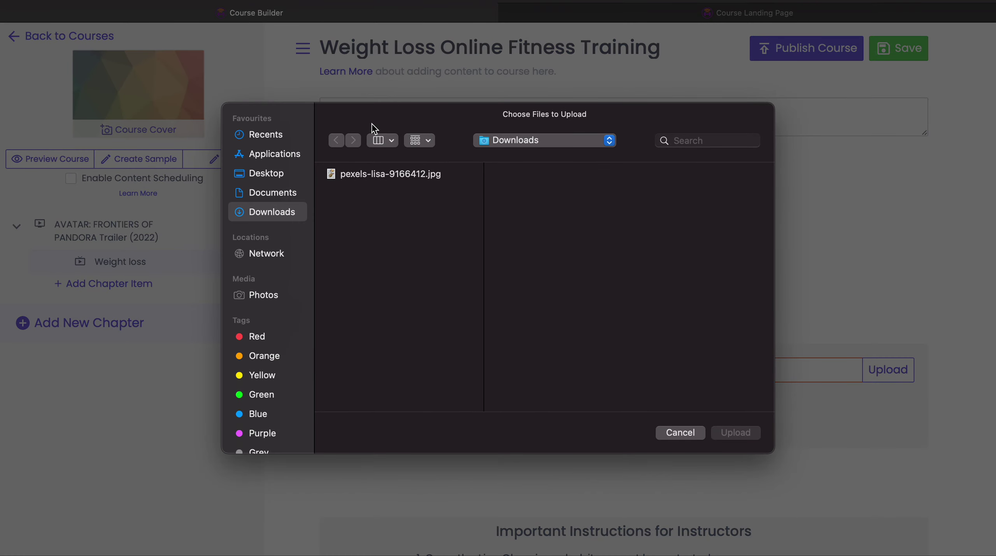
{"action": "left_click", "coordinate": [370, 174]}
{"action": "left_click", "coordinate": [750, 432]}
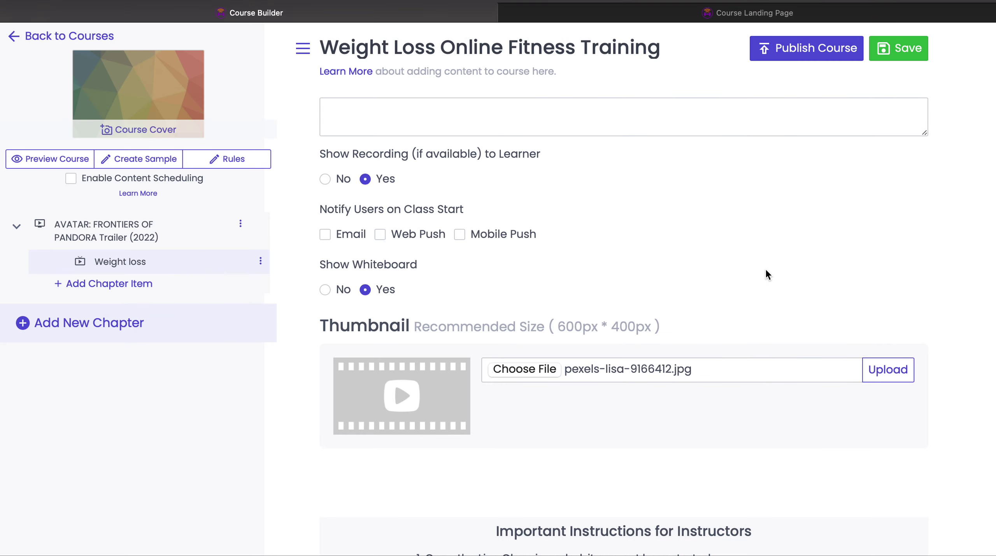
- Enable Email, Web Push and Mobile Push notifications for users on class start
{"action": "left_click", "coordinate": [326, 235]}
{"action": "left_click", "coordinate": [384, 238]}
{"action": "left_click", "coordinate": [460, 239]}
- Review the completed live class form from title to instructor instructions and try again to launch the class
{"action": "scroll", "coordinate": [467, 211], "scroll_direction": "up", "scroll_amount": 3}
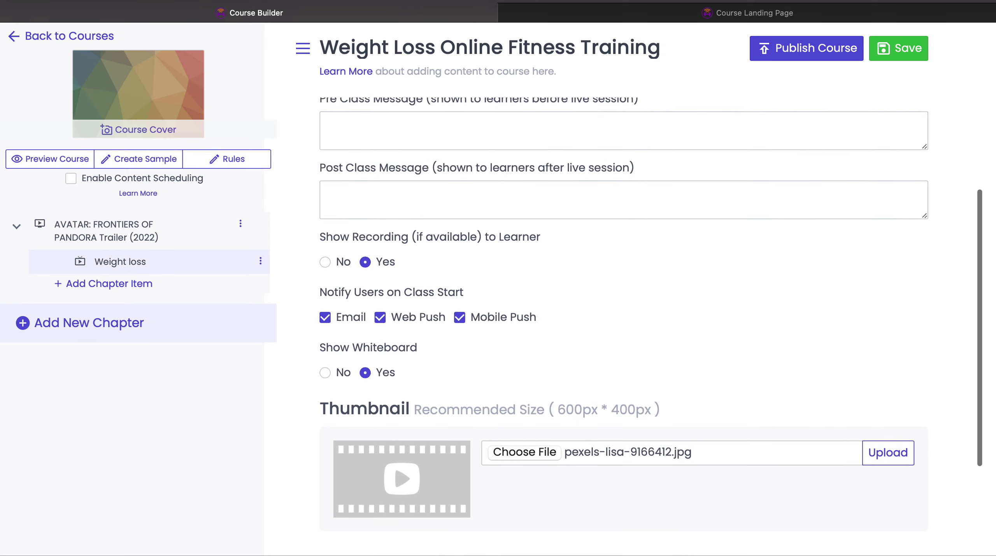
{"action": "scroll", "coordinate": [623, 324], "scroll_direction": "up", "scroll_amount": 3}
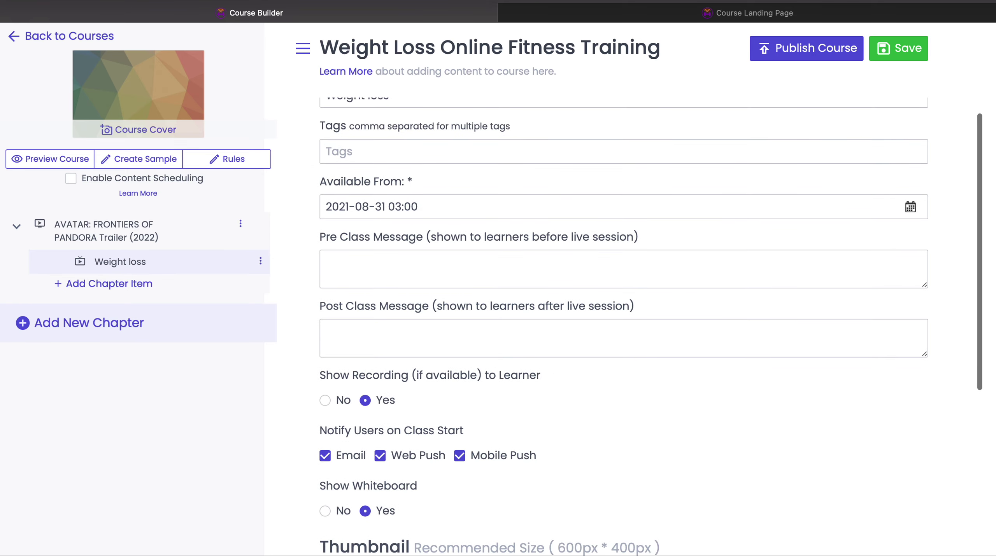
{"action": "scroll", "coordinate": [623, 324], "scroll_direction": "up", "scroll_amount": 2}
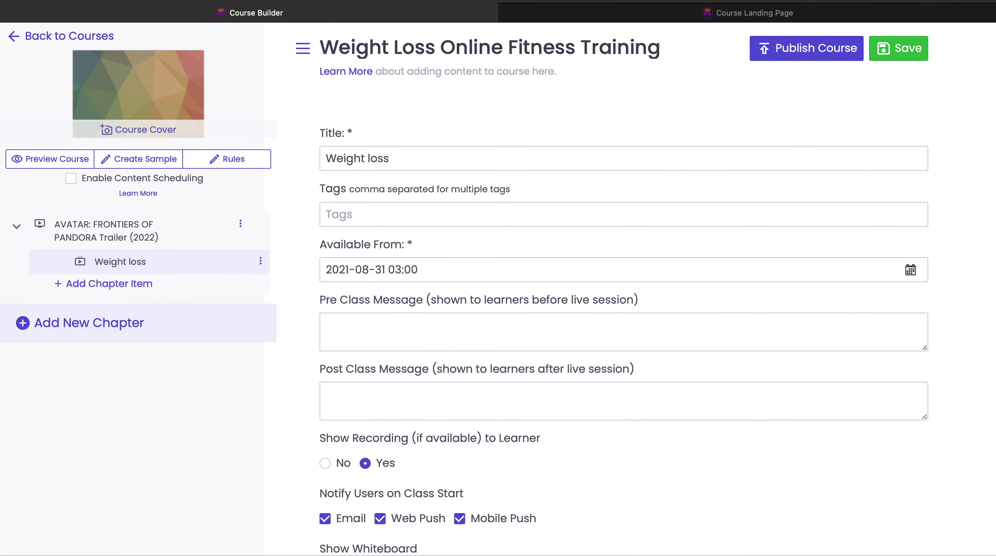
{"action": "scroll", "coordinate": [623, 327], "scroll_direction": "down", "scroll_amount": 3}
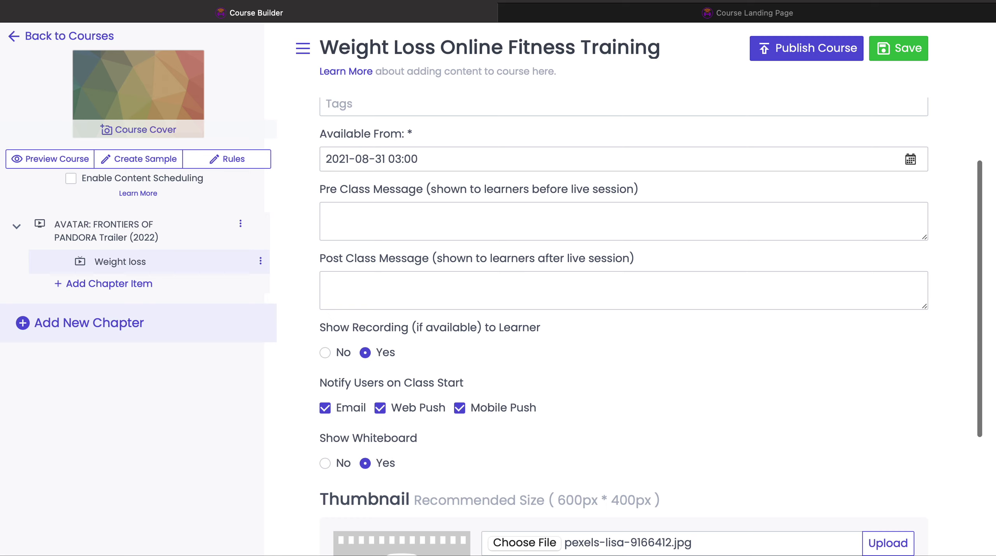
{"action": "scroll", "coordinate": [623, 327], "scroll_direction": "down", "scroll_amount": 8}
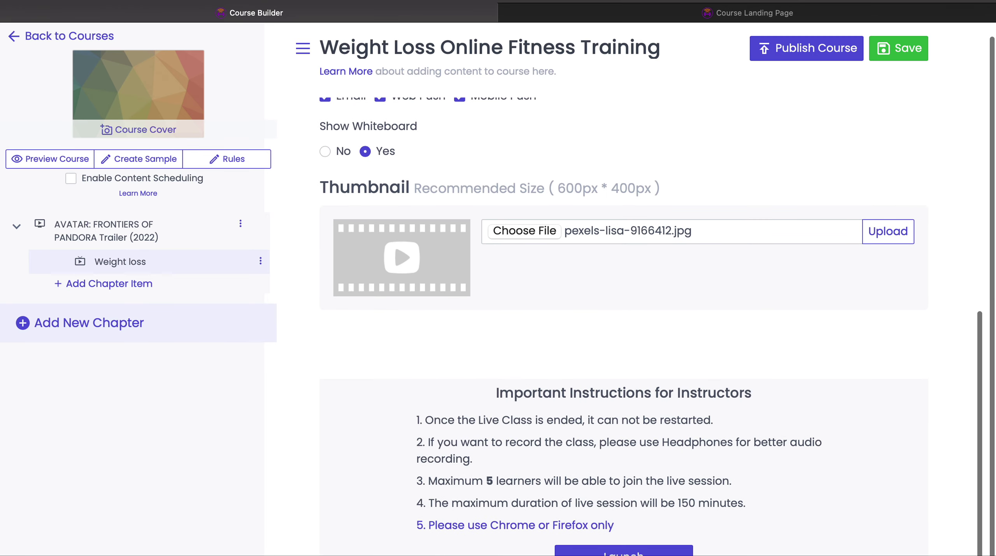
{"action": "scroll", "coordinate": [623, 327], "scroll_direction": "up", "scroll_amount": 1}
{"action": "scroll", "coordinate": [623, 327], "scroll_direction": "down", "scroll_amount": 1}
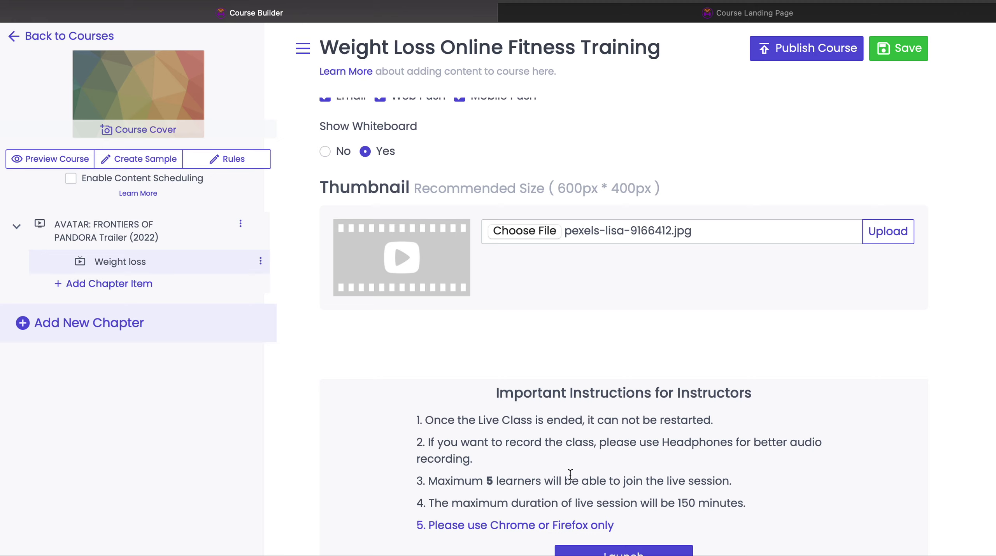
{"action": "left_click", "coordinate": [589, 553]}
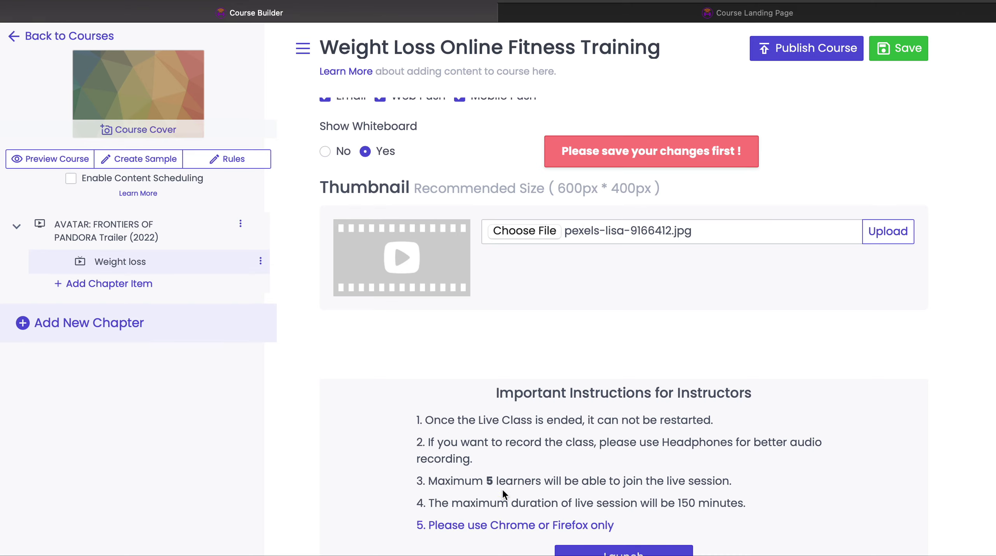
{"action": "scroll", "coordinate": [588, 552], "scroll_direction": "up", "scroll_amount": 1}
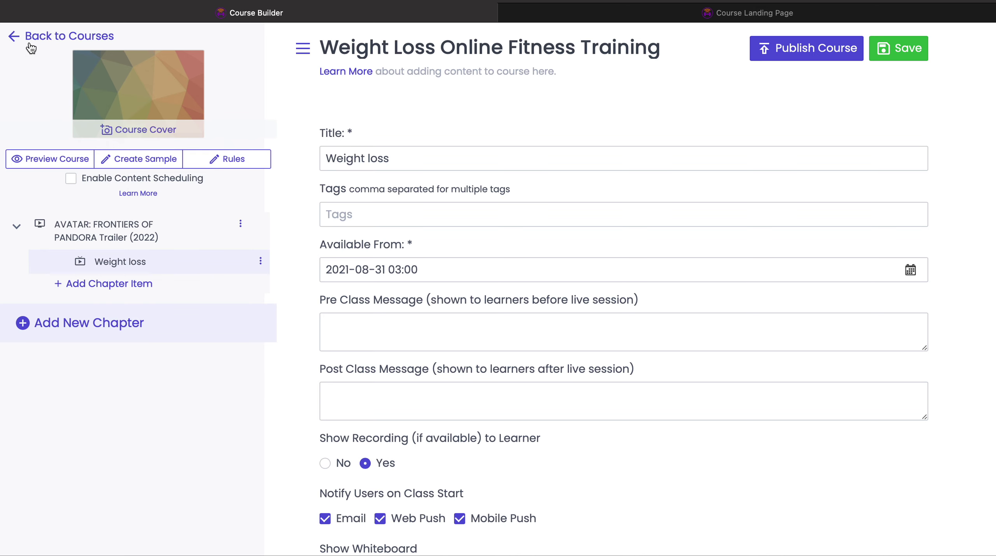
{"action": "left_click", "coordinate": [106, 286]}
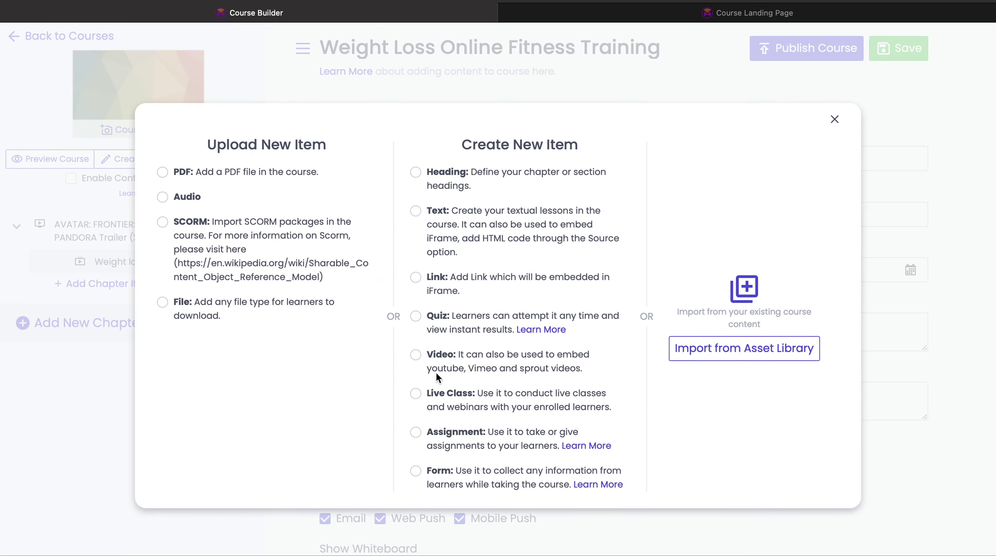
{"action": "left_click", "coordinate": [415, 356]}
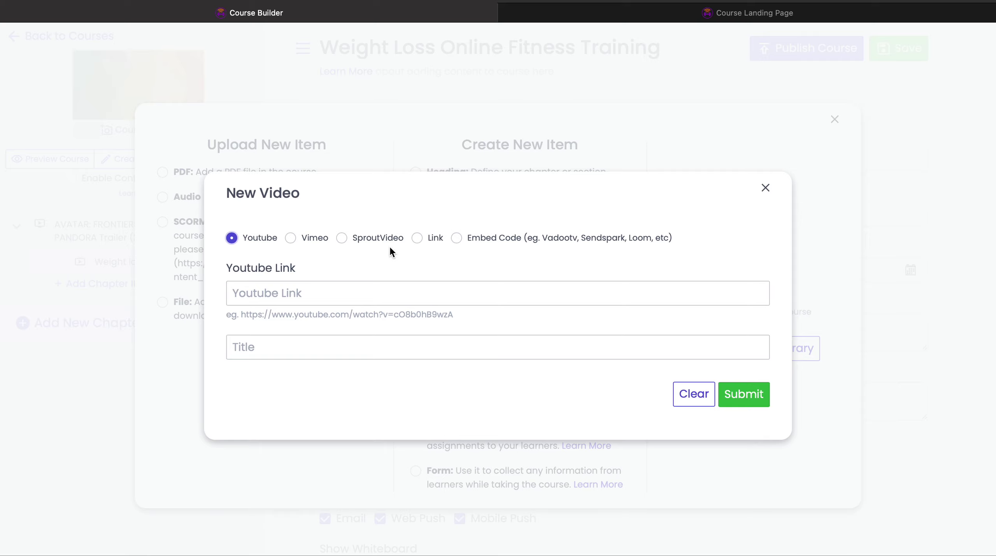
{"action": "left_click", "coordinate": [327, 302]}
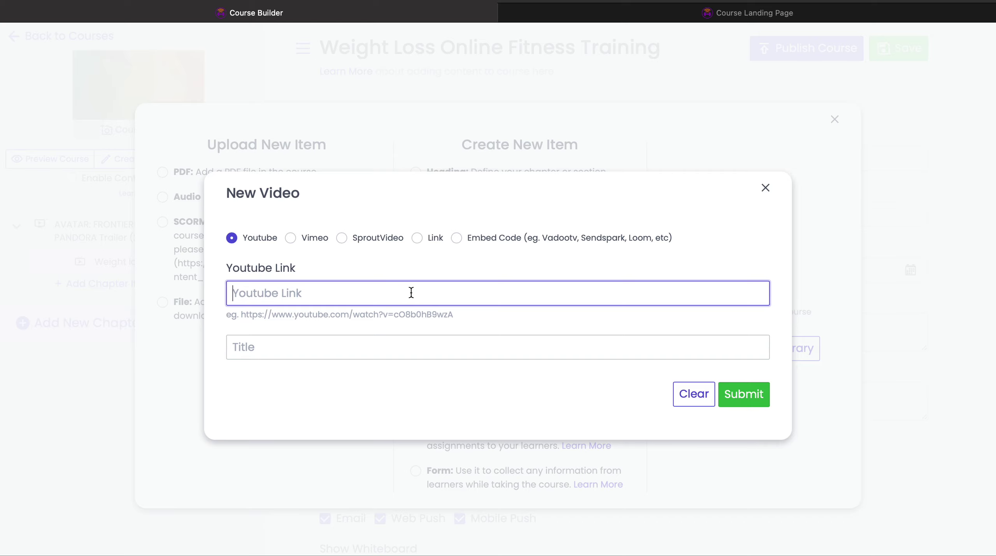
{"action": "type", "text": "https://www.youtube.com/watch?v=BYQ8S5xtY68"}
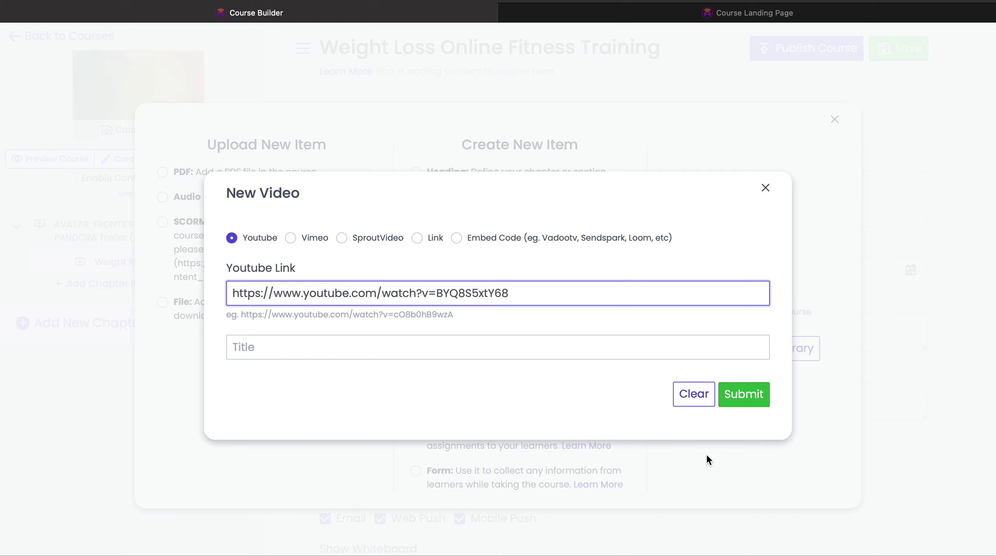
{"action": "left_click", "coordinate": [529, 337]}
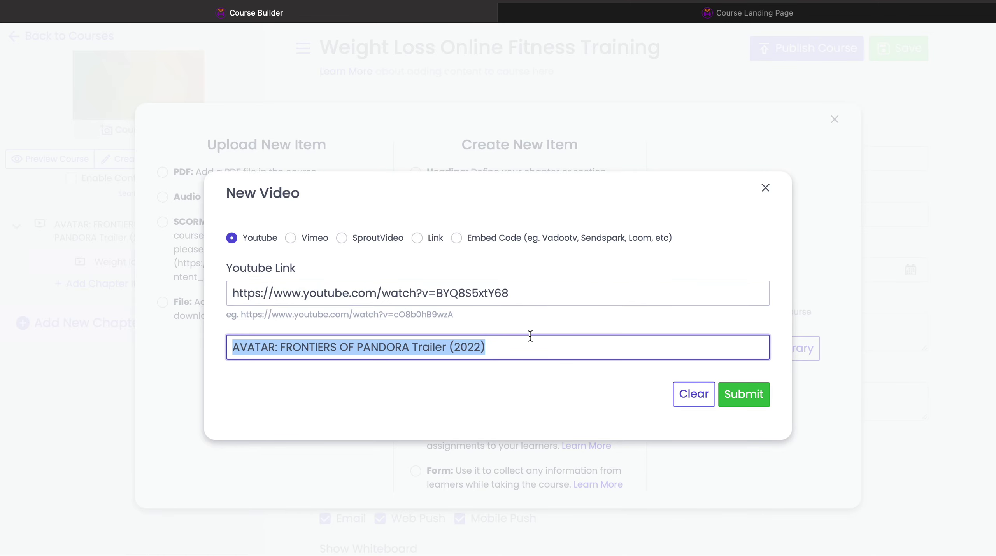
{"action": "left_click", "coordinate": [746, 395]}
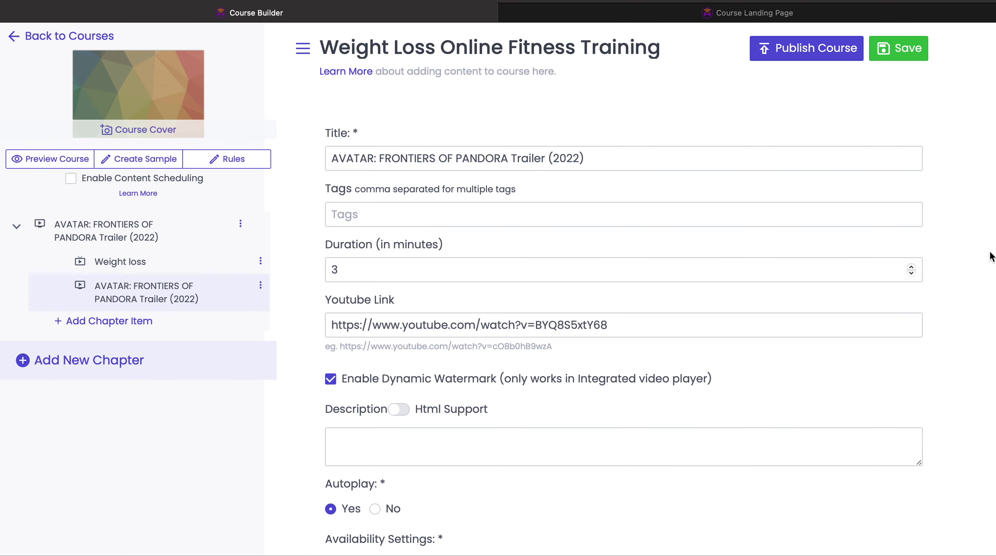
- Check the new video item's settings and save the course changes
{"action": "scroll", "coordinate": [975, 271], "scroll_direction": "down", "scroll_amount": 10}
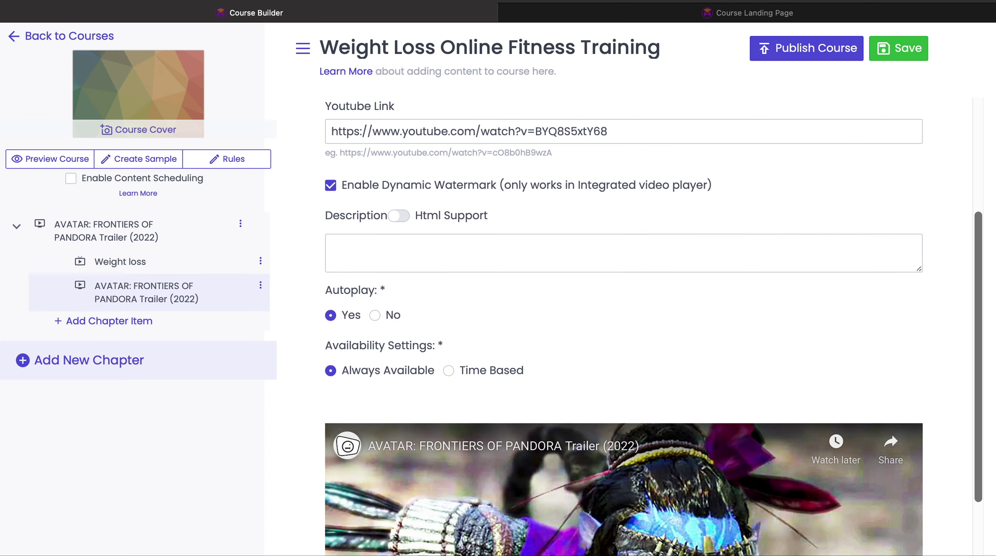
{"action": "scroll", "coordinate": [659, 297], "scroll_direction": "up", "scroll_amount": 7}
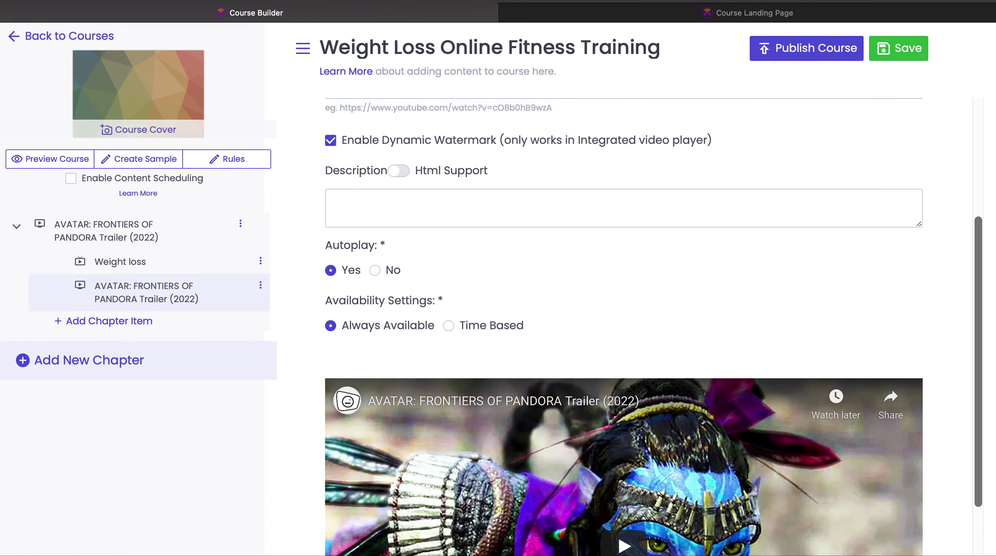
{"action": "scroll", "coordinate": [623, 296], "scroll_direction": "up", "scroll_amount": 2}
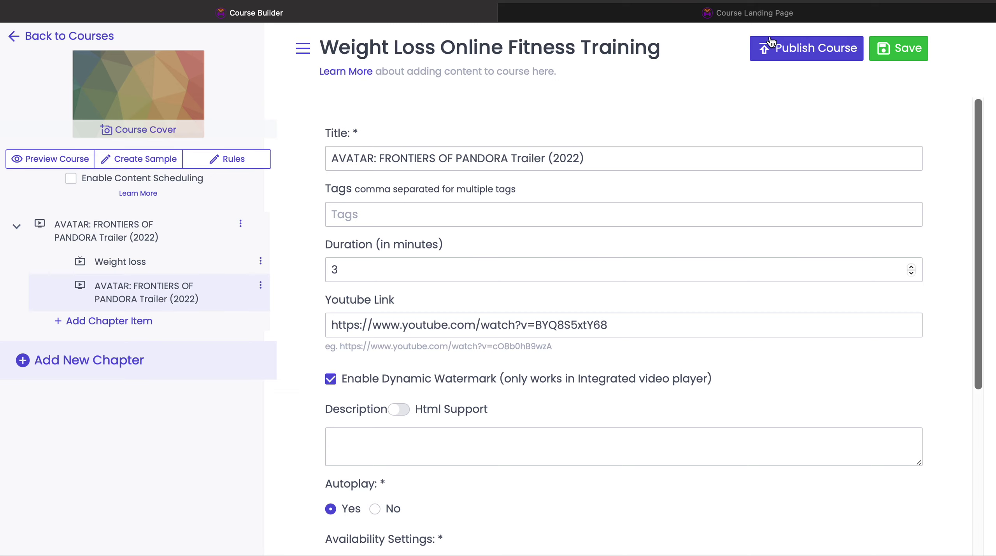
{"action": "left_click", "coordinate": [781, 55]}
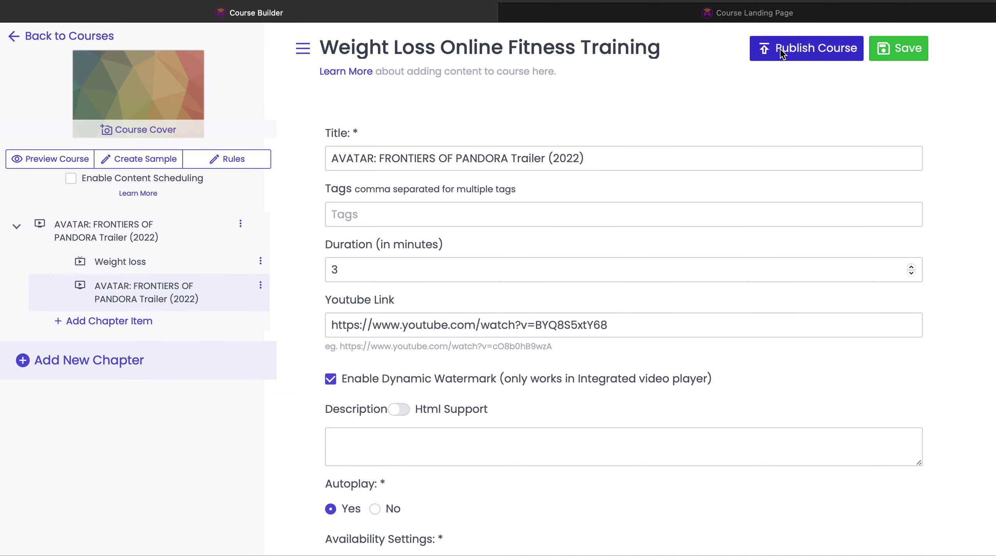
{"action": "left_click", "coordinate": [620, 301]}
{"action": "left_click", "coordinate": [913, 59]}
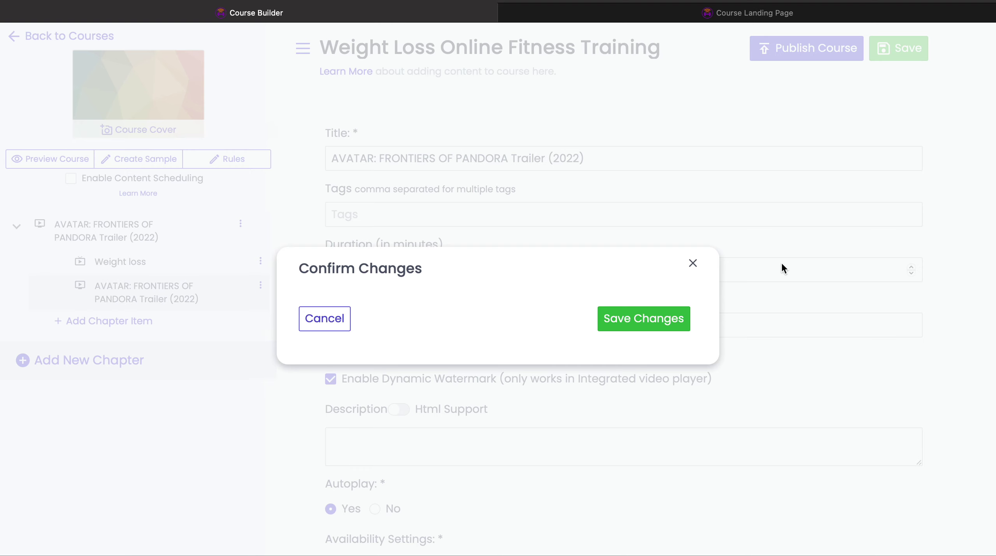
{"action": "left_click", "coordinate": [662, 313]}
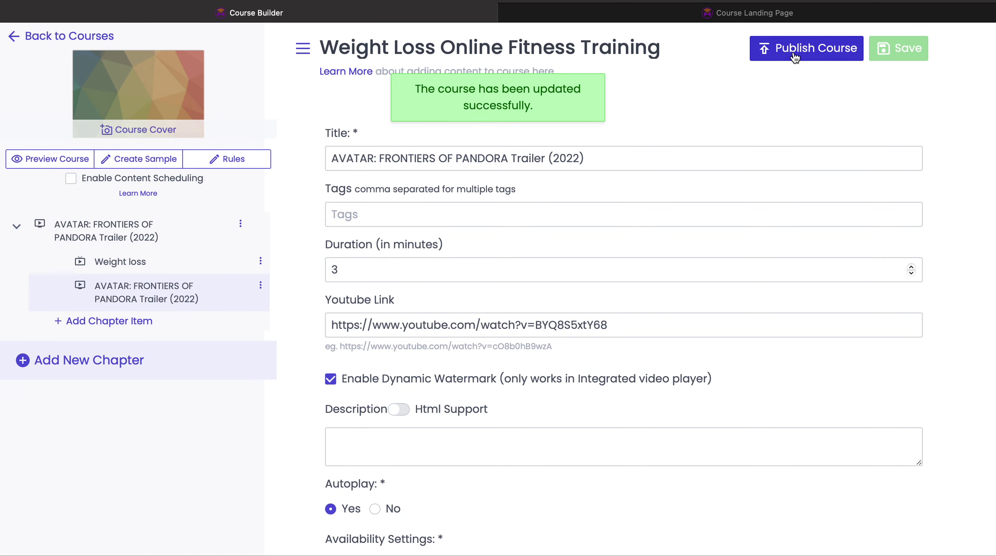
- Publish the Weight Loss Online Fitness Training course and proceed to setting its price
{"action": "left_click", "coordinate": [794, 55]}
{"action": "left_click", "coordinate": [520, 340]}
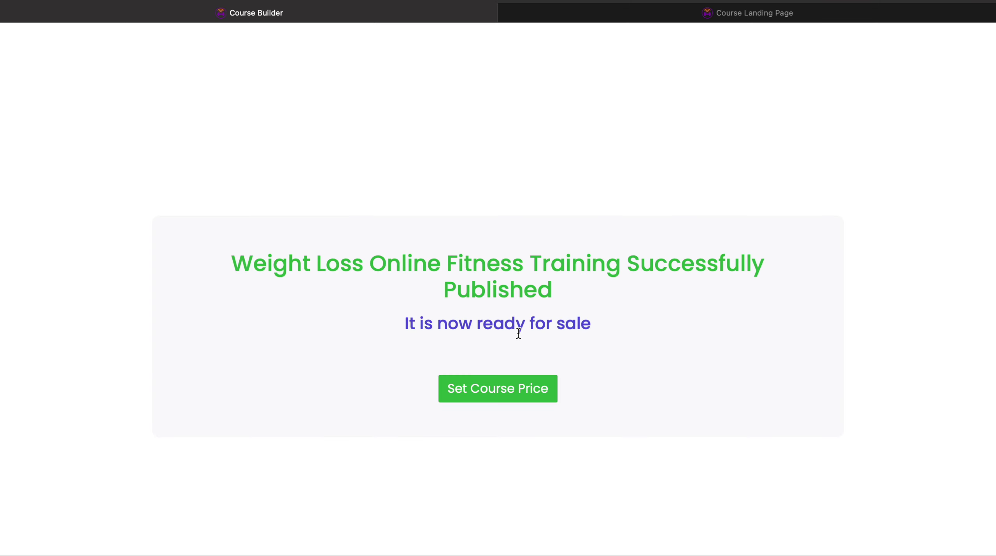
{"action": "left_click", "coordinate": [517, 396]}
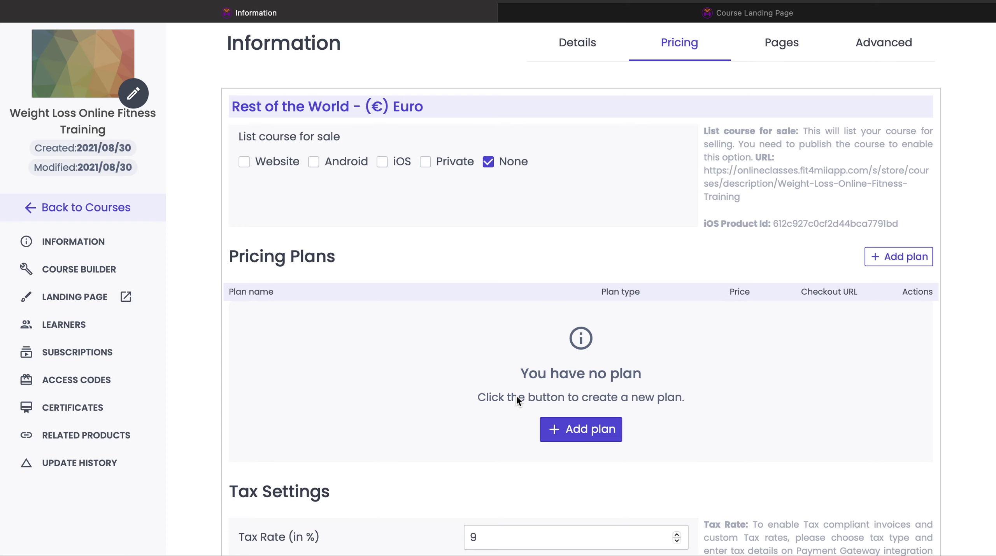
- Examine the course's sale listing, pricing plan, tax and coins rule settings for each region, plus the other purchase settings
{"action": "scroll", "coordinate": [516, 395], "scroll_direction": "down", "scroll_amount": 1}
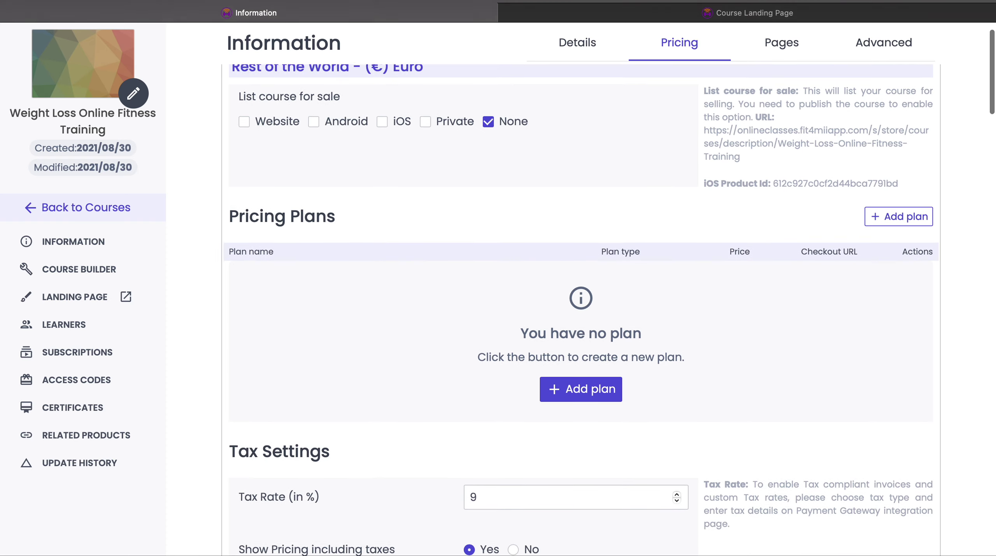
{"action": "scroll", "coordinate": [580, 312], "scroll_direction": "up", "scroll_amount": 1}
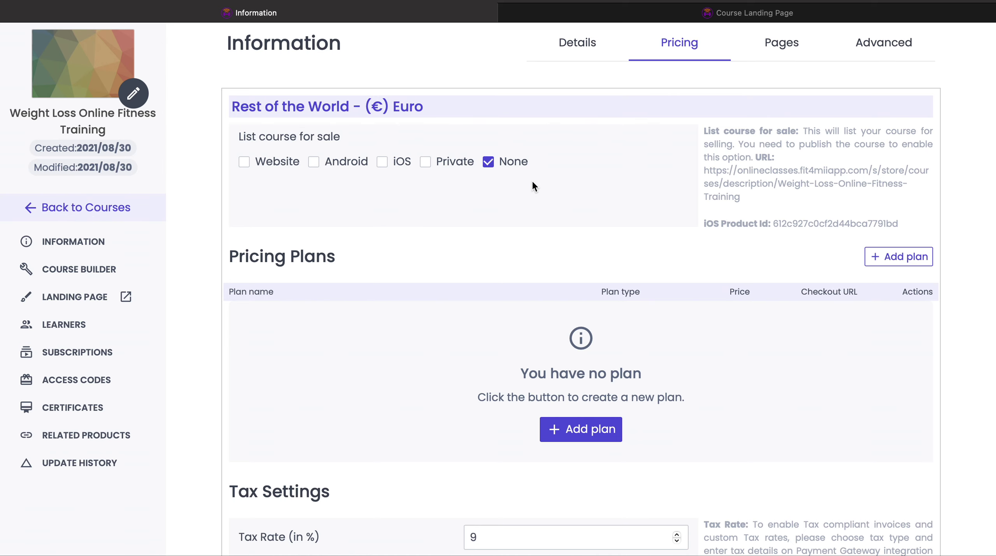
{"action": "scroll", "coordinate": [532, 182], "scroll_direction": "down", "scroll_amount": 5}
{"action": "scroll", "coordinate": [580, 308], "scroll_direction": "down", "scroll_amount": 10}
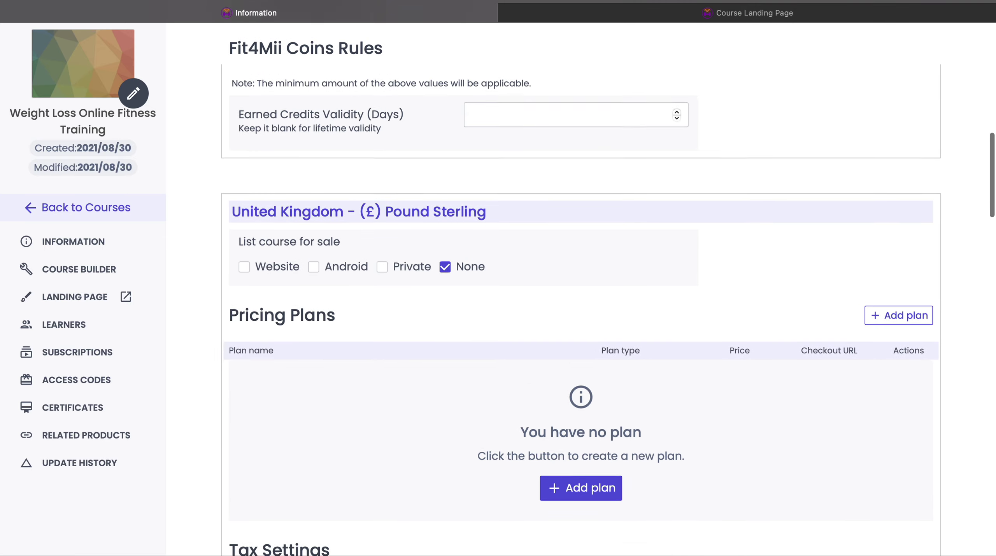
{"action": "scroll", "coordinate": [581, 308], "scroll_direction": "down", "scroll_amount": 14}
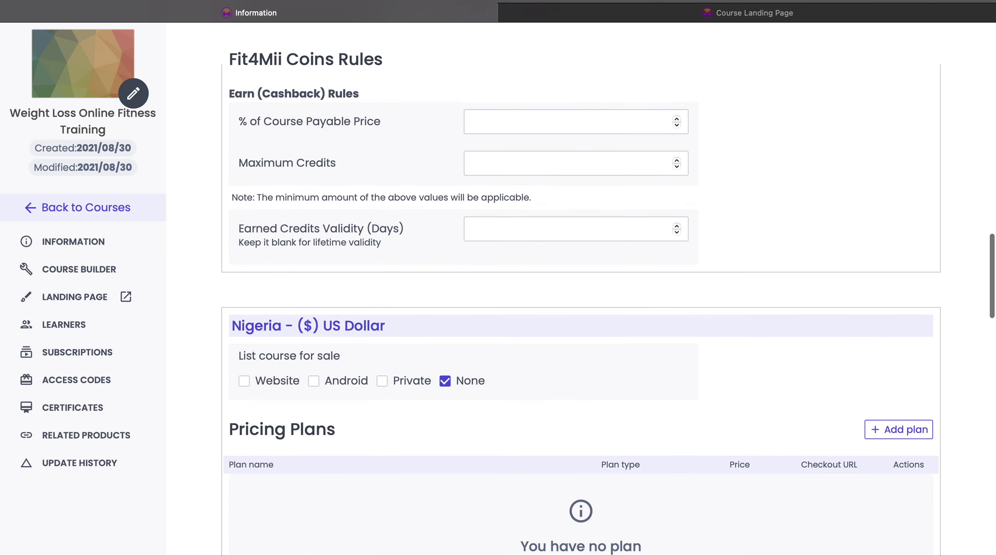
{"action": "scroll", "coordinate": [581, 307], "scroll_direction": "down", "scroll_amount": 14}
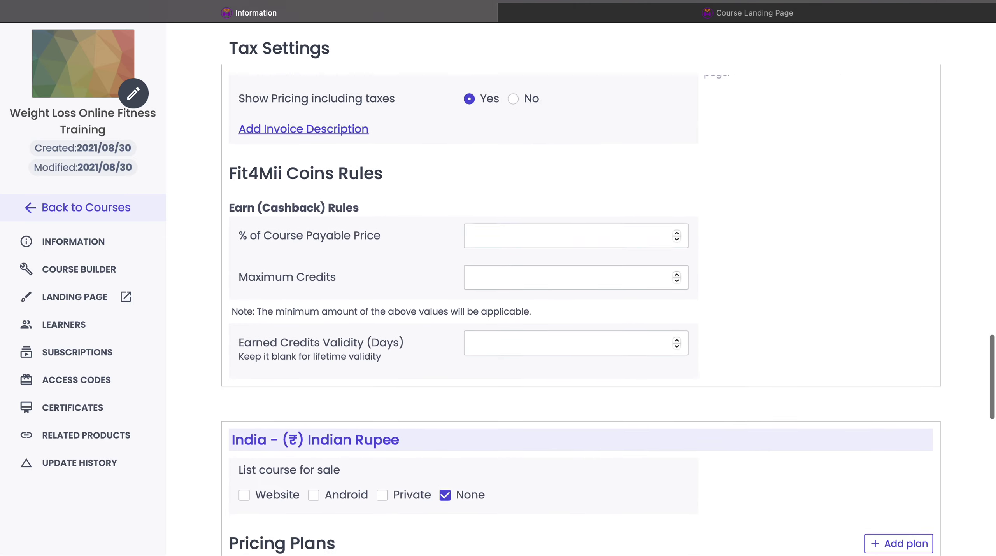
{"action": "scroll", "coordinate": [580, 308], "scroll_direction": "down", "scroll_amount": 14}
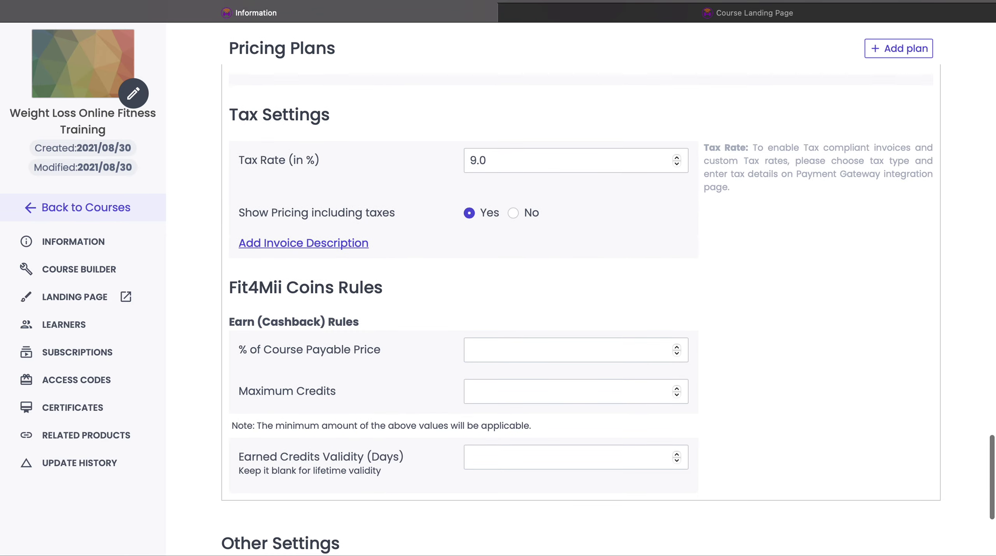
{"action": "scroll", "coordinate": [581, 307], "scroll_direction": "down", "scroll_amount": 11}
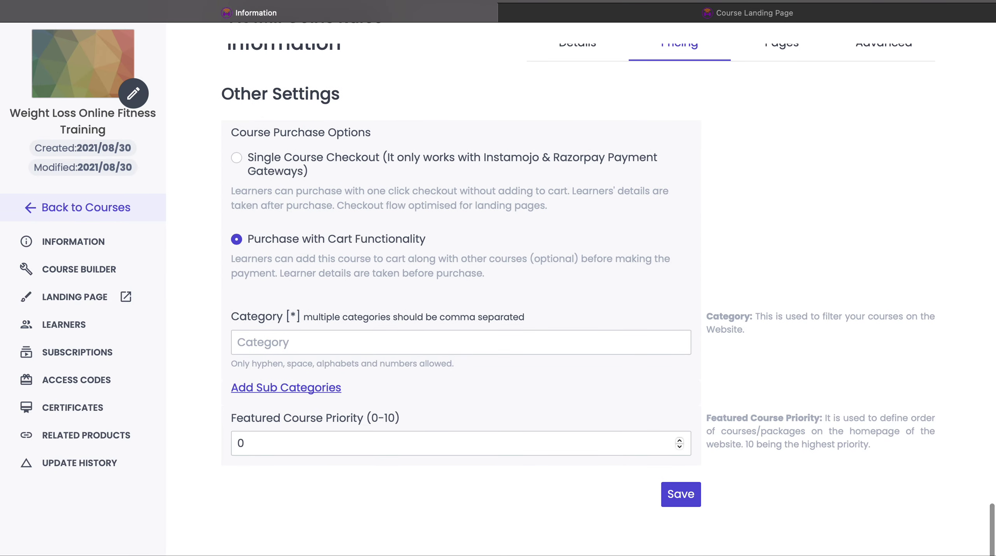
{"action": "scroll", "coordinate": [581, 308], "scroll_direction": "up", "scroll_amount": 13}
{"action": "scroll", "coordinate": [581, 308], "scroll_direction": "up", "scroll_amount": 4}
{"action": "scroll", "coordinate": [580, 308], "scroll_direction": "down", "scroll_amount": 12}
{"action": "scroll", "coordinate": [580, 308], "scroll_direction": "up", "scroll_amount": 8}
{"action": "scroll", "coordinate": [580, 308], "scroll_direction": "up", "scroll_amount": 8}
{"action": "scroll", "coordinate": [581, 308], "scroll_direction": "down", "scroll_amount": 20}
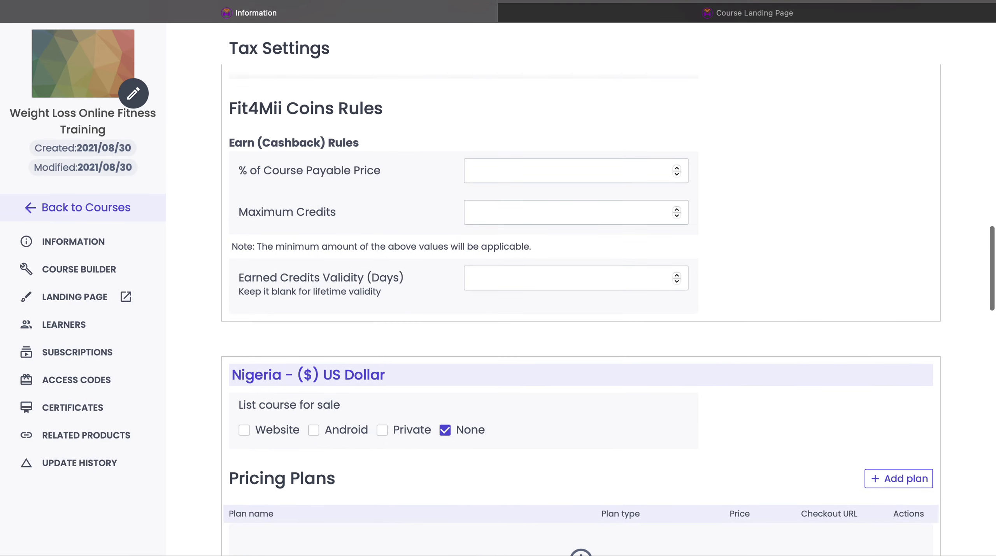
{"action": "scroll", "coordinate": [581, 308], "scroll_direction": "up", "scroll_amount": 20}
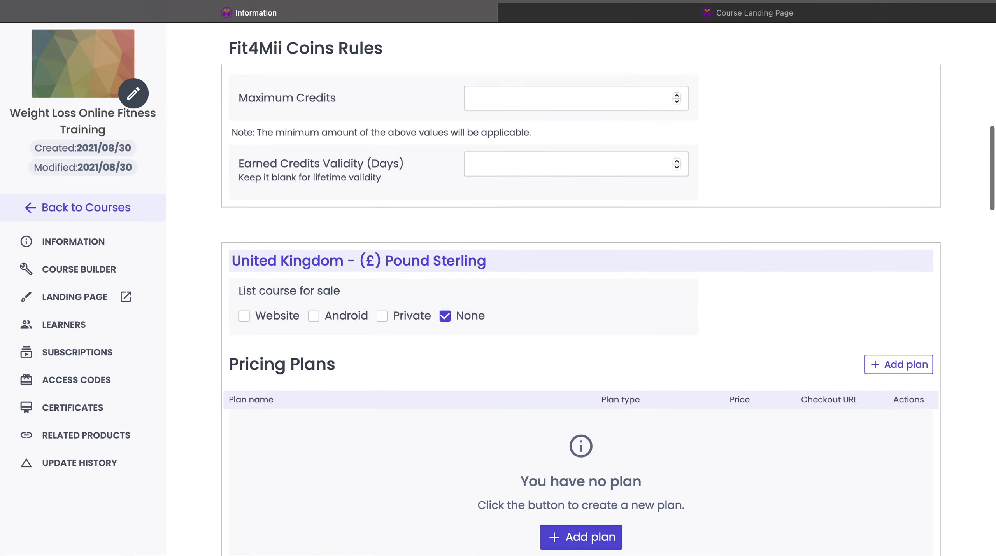
{"action": "scroll", "coordinate": [580, 307], "scroll_direction": "up", "scroll_amount": 16}
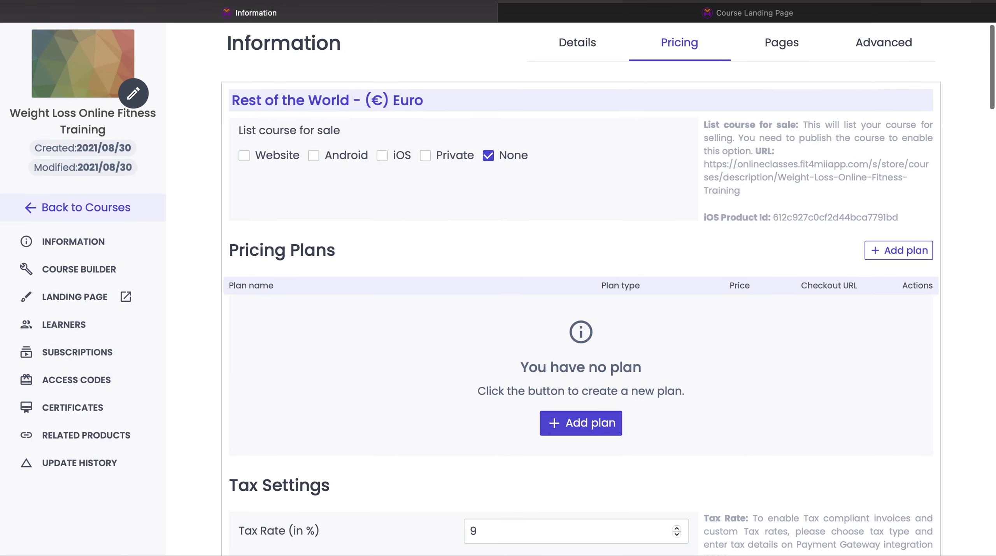
{"action": "scroll", "coordinate": [580, 307], "scroll_direction": "up", "scroll_amount": 1}
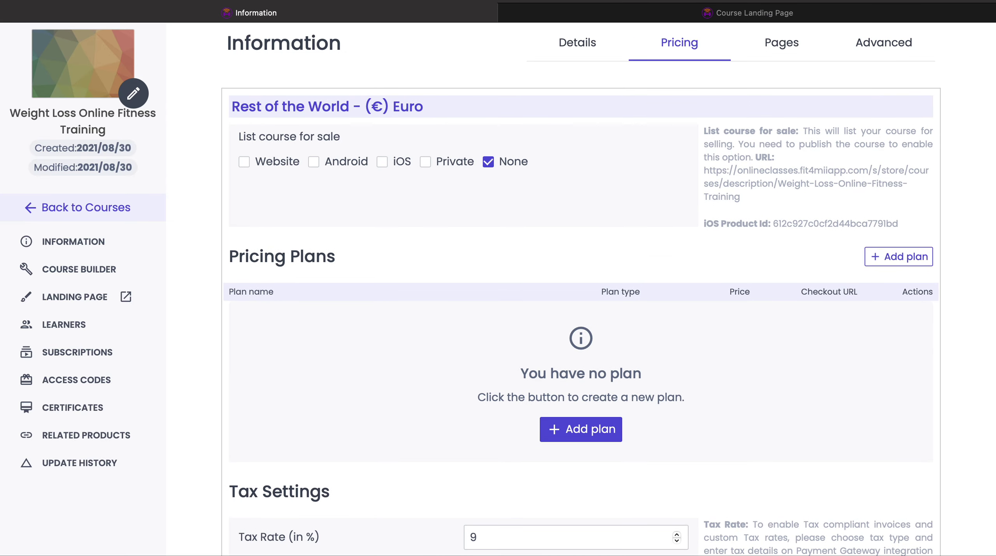